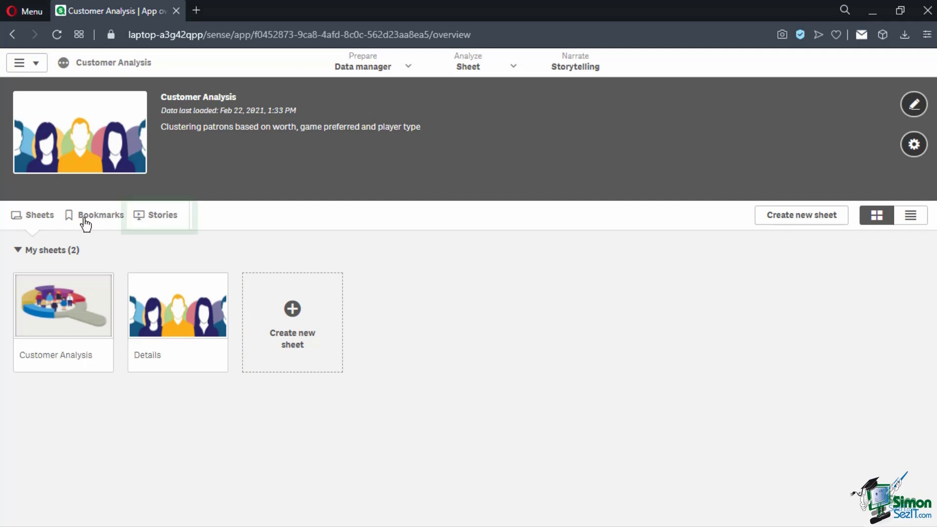
View the app's stories and open the Customer Analysis story in the storytelling view to inspect its snapshots
{"action": "left_click", "coordinate": [145, 217]}
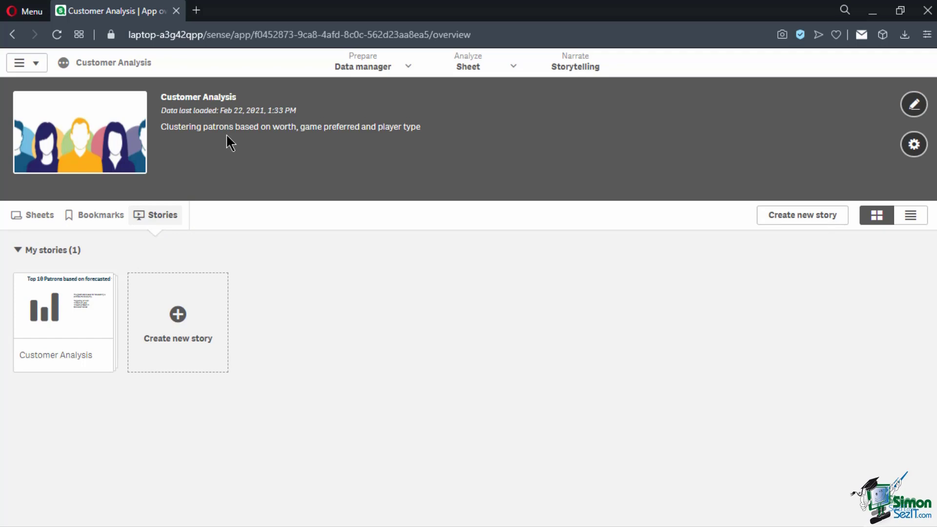
{"action": "left_click", "coordinate": [576, 72]}
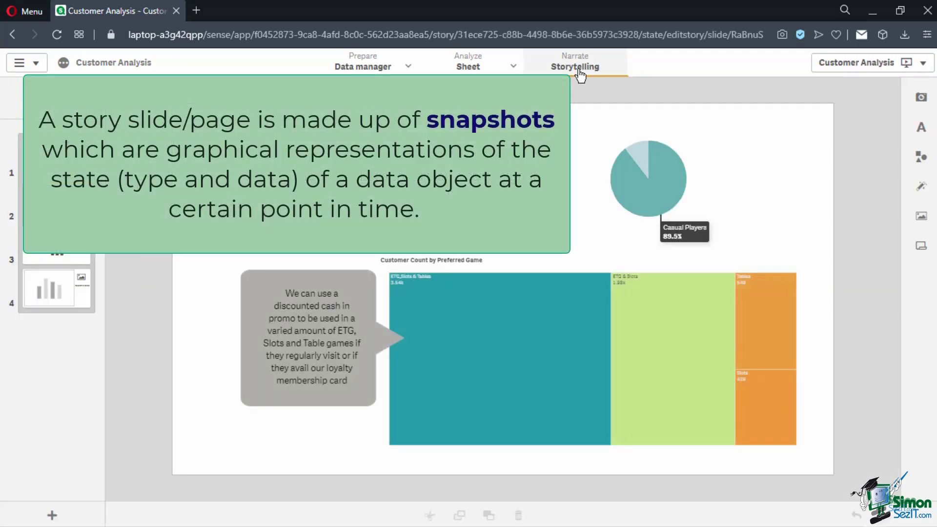
{"action": "left_click", "coordinate": [922, 99]}
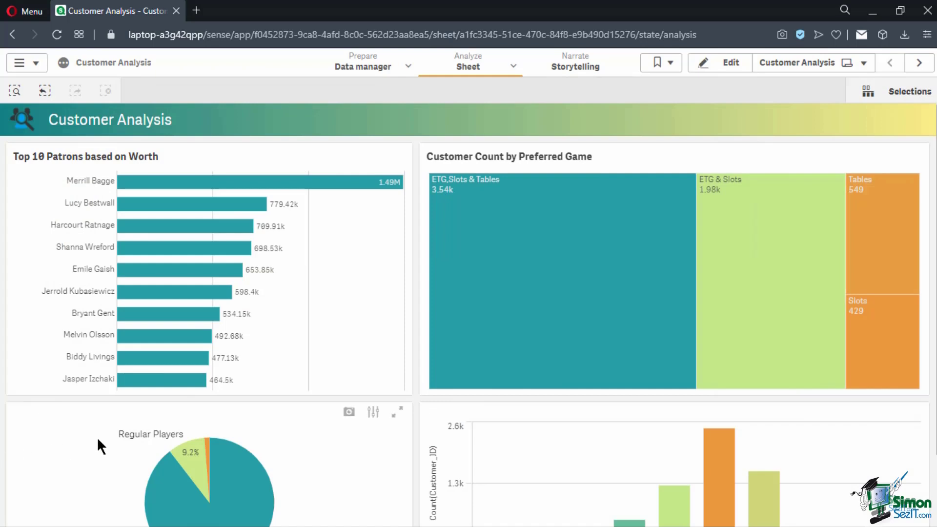
Look over the Customer Analysis sheet and view its source table in the data manager
{"action": "scroll", "coordinate": [98, 441], "scroll_direction": "down", "scroll_amount": 2}
{"action": "scroll", "coordinate": [98, 440], "scroll_direction": "up", "scroll_amount": 3}
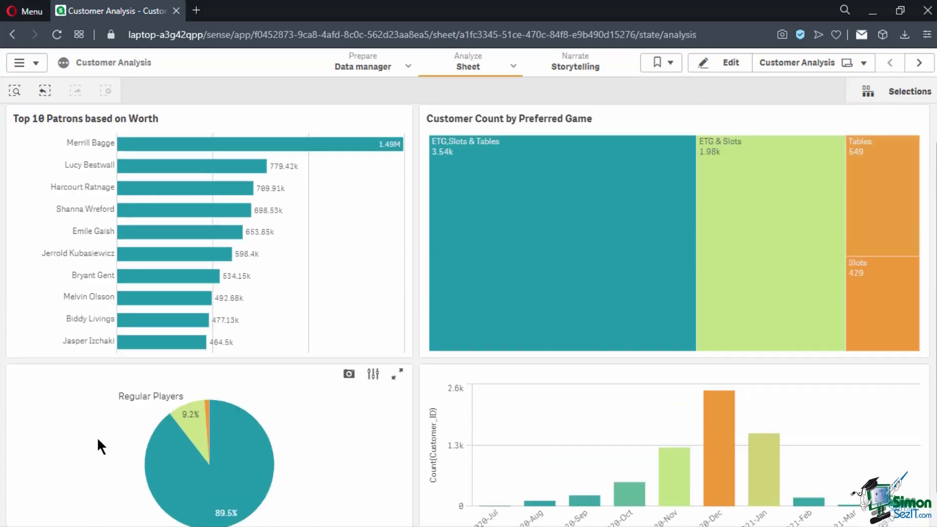
{"action": "left_click", "coordinate": [372, 68]}
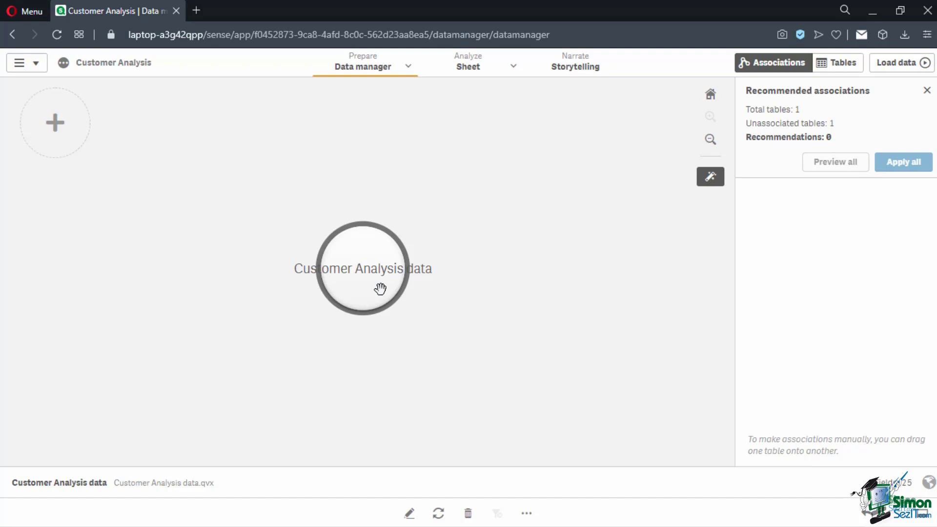
Return to the Customer Analysis sheet and examine its patron worth, preferred game, patron cluster and expected next visit charts
{"action": "left_click", "coordinate": [470, 67]}
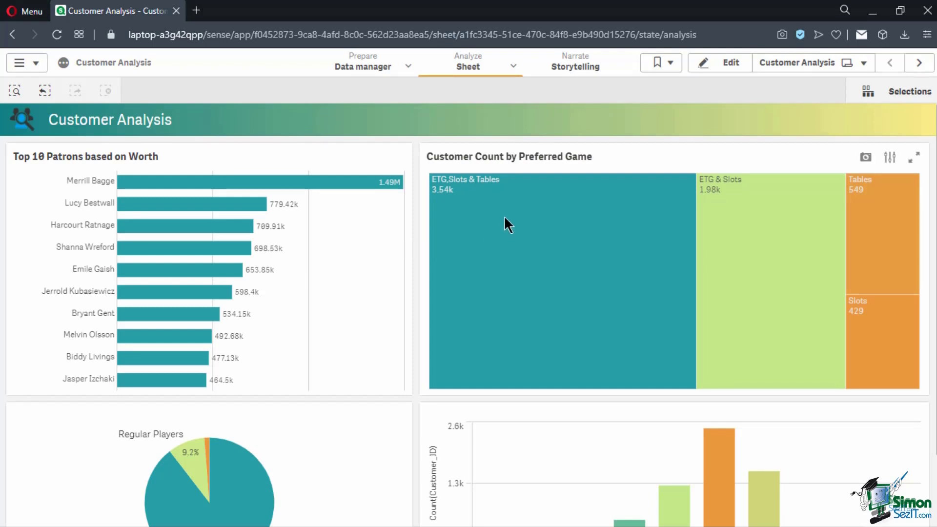
{"action": "mouse_move", "coordinate": [506, 219]}
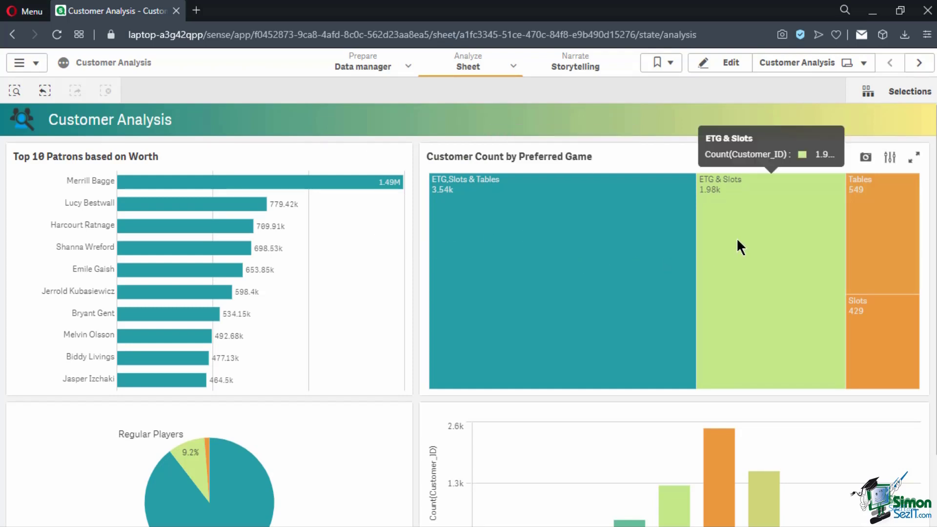
{"action": "scroll", "coordinate": [737, 238], "scroll_direction": "down", "scroll_amount": 2}
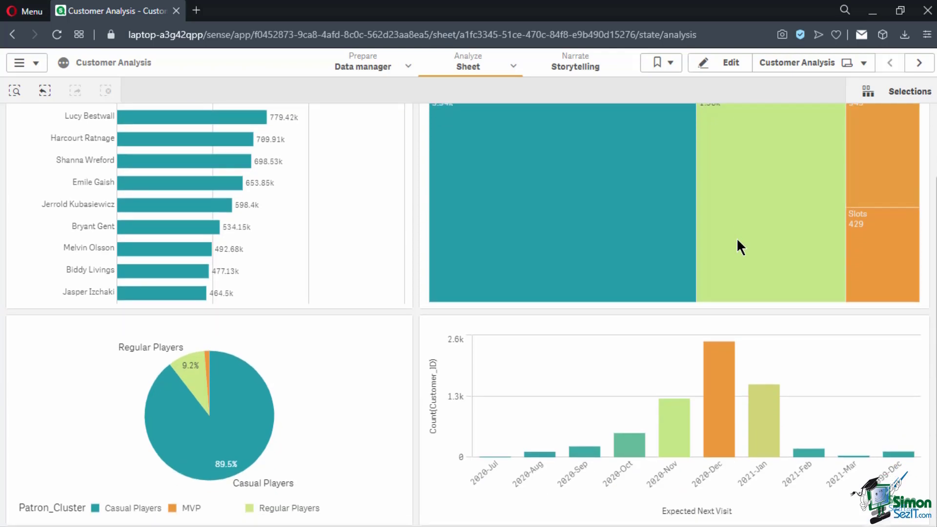
{"action": "mouse_move", "coordinate": [309, 370]}
{"action": "mouse_move", "coordinate": [505, 359]}
{"action": "mouse_move", "coordinate": [898, 454]}
Open the Customer Analysis story's title and description for editing, then return to its blank slide
{"action": "left_click", "coordinate": [577, 68]}
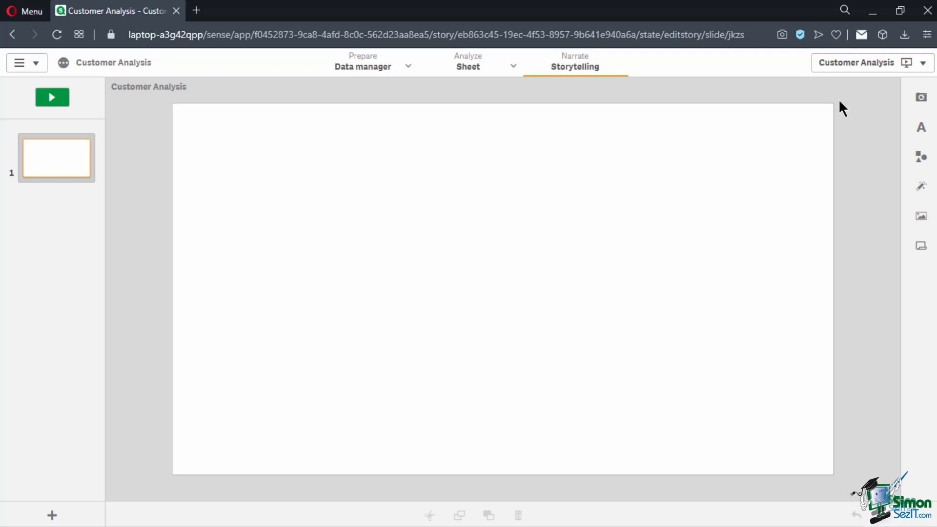
{"action": "left_click", "coordinate": [905, 63]}
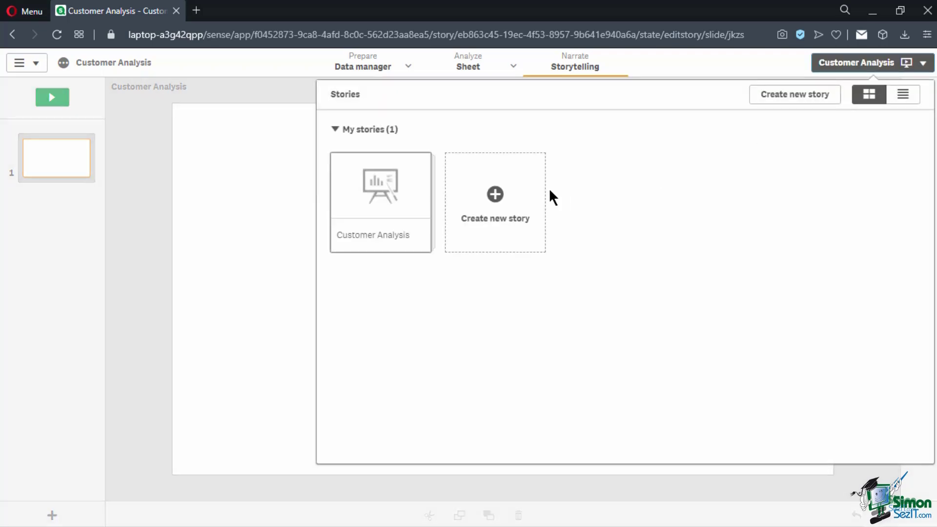
{"action": "mouse_move", "coordinate": [394, 201]}
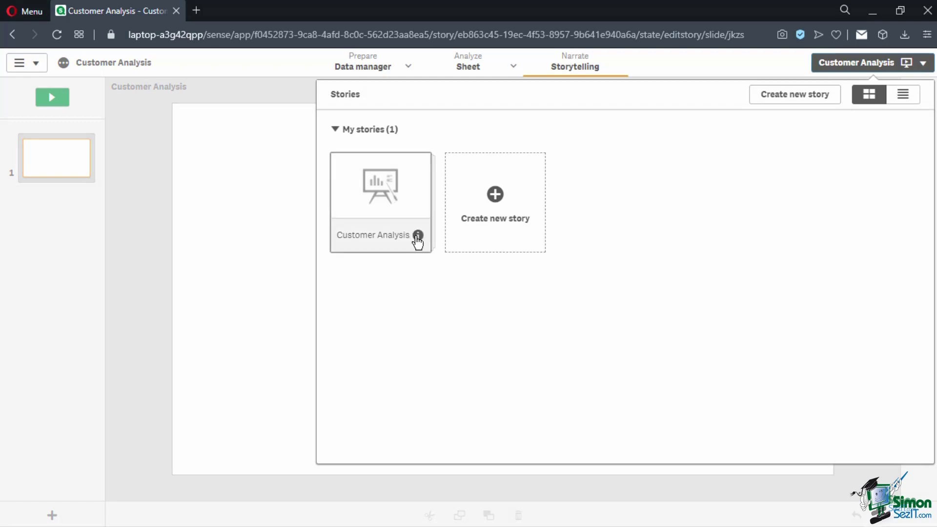
{"action": "left_click", "coordinate": [418, 236]}
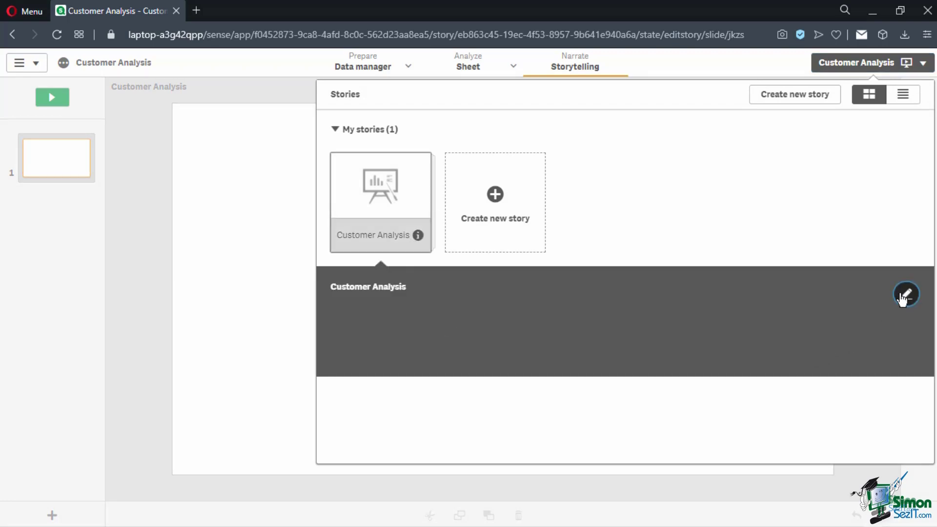
{"action": "left_click", "coordinate": [905, 295]}
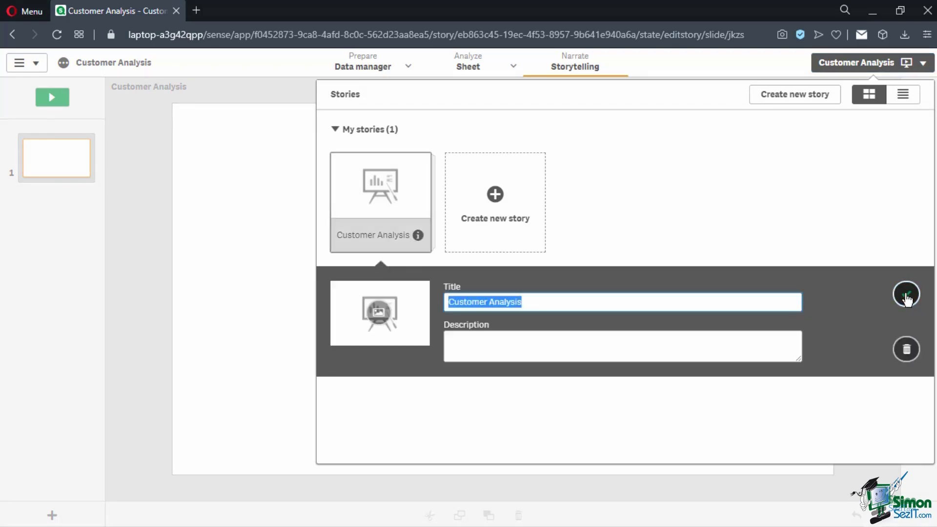
{"action": "left_click", "coordinate": [541, 309]}
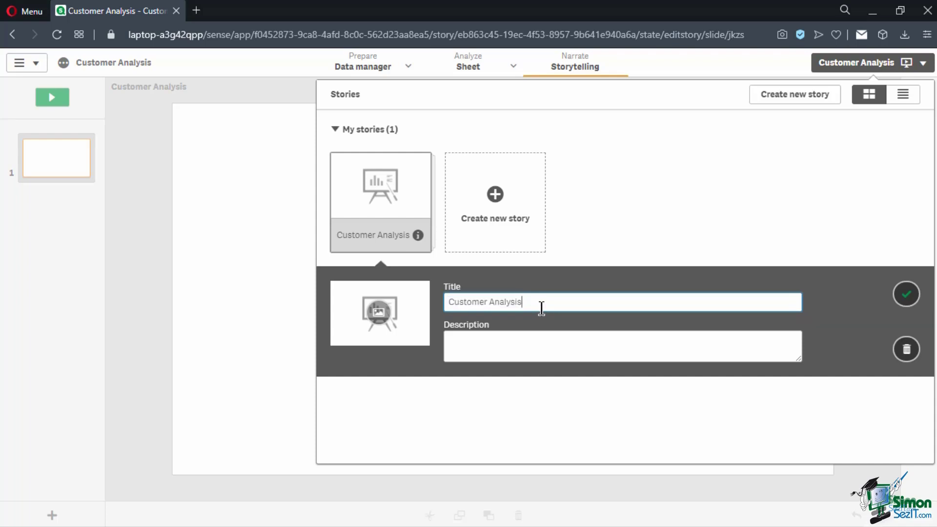
{"action": "left_click", "coordinate": [637, 318]}
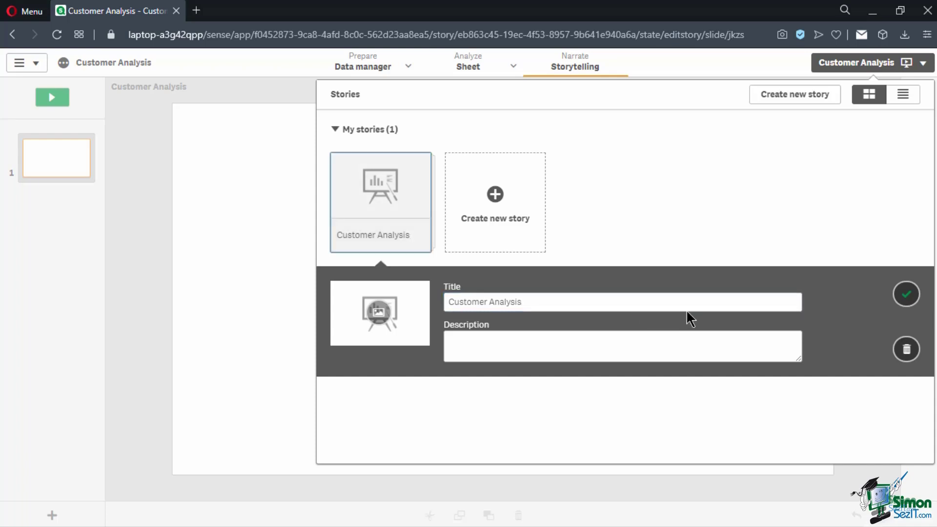
{"action": "left_click", "coordinate": [900, 297]}
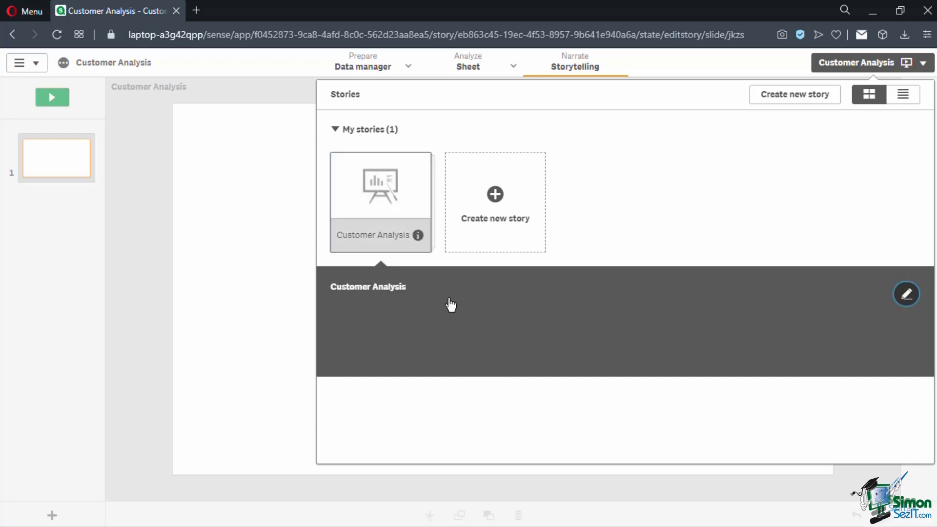
{"action": "left_click", "coordinate": [300, 275]}
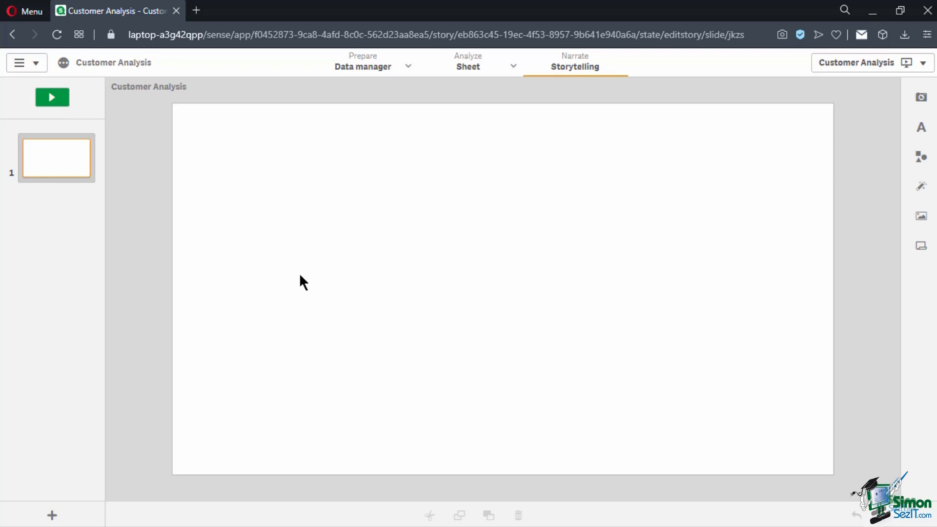
Take a snapshot of the Top 10 Patrons based on Worth chart with the annotation "Top 10 Customers 2020"
{"action": "left_click", "coordinate": [450, 74]}
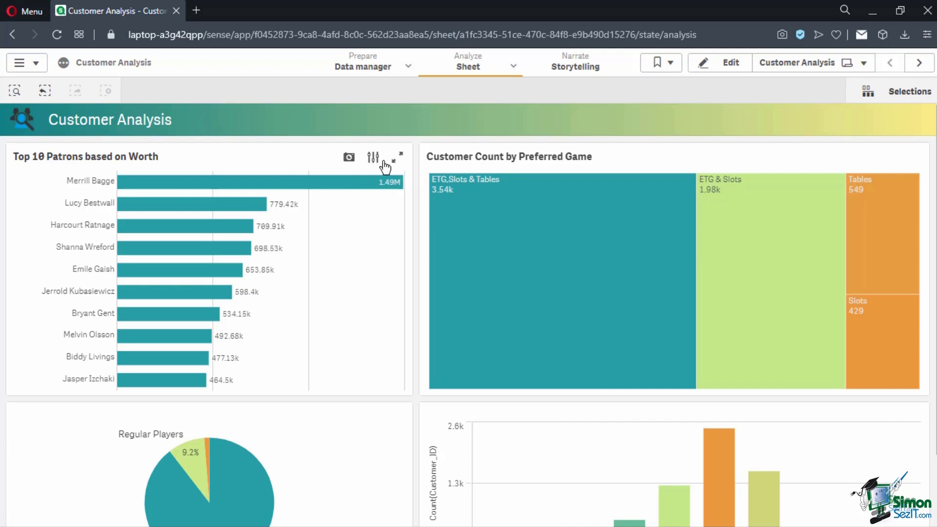
{"action": "left_click", "coordinate": [350, 164]}
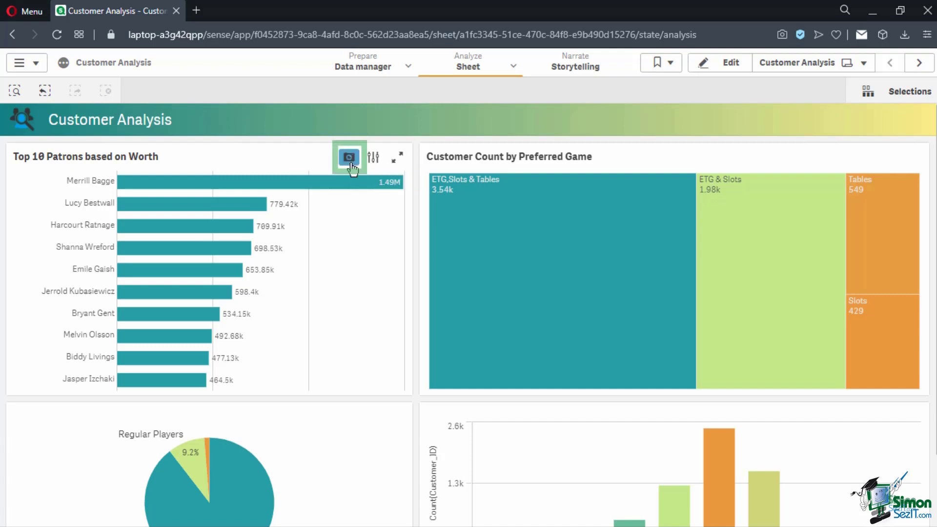
{"action": "left_click", "coordinate": [329, 233]}
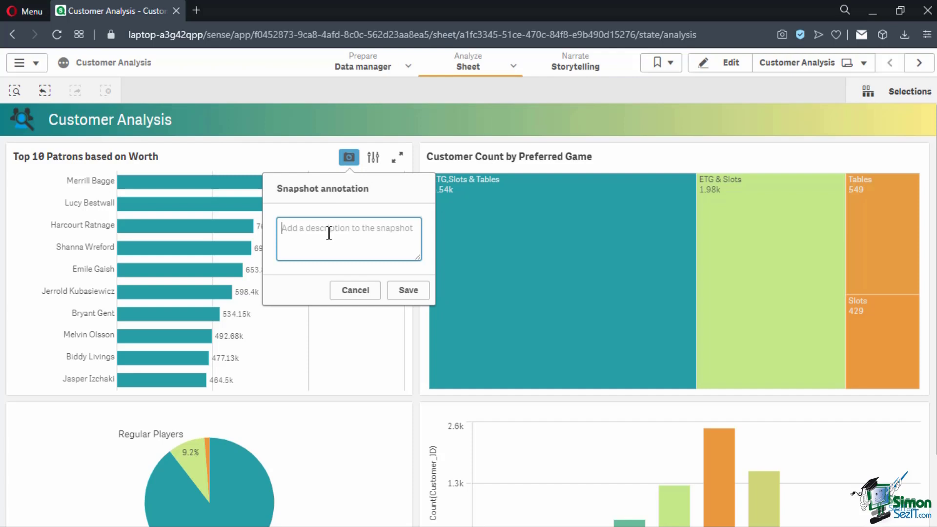
{"action": "type", "text": "Top "}
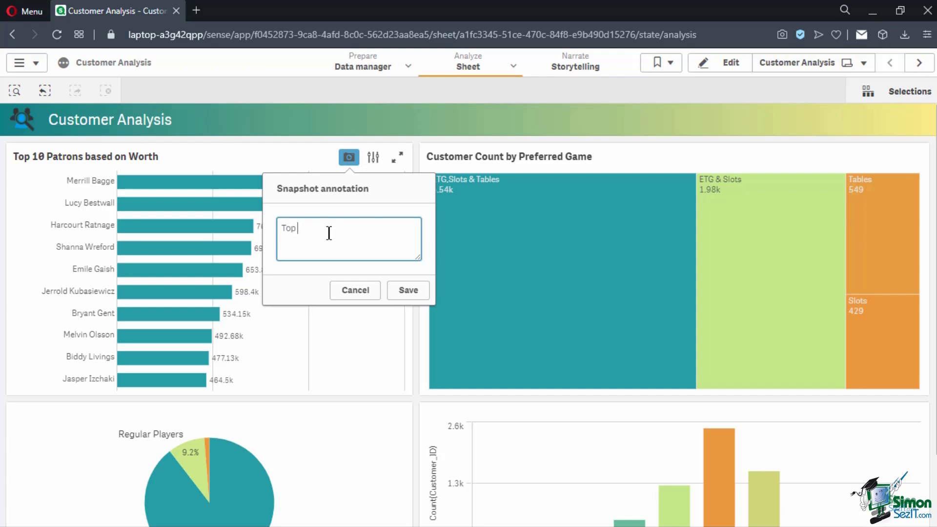
{"action": "type", "text": "10 Customers 2020"}
{"action": "left_click", "coordinate": [409, 291]}
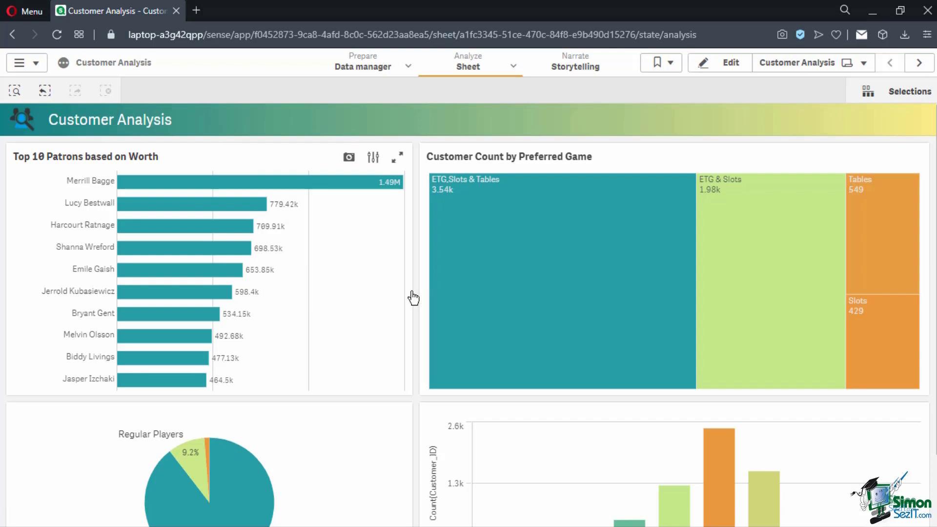
Delete the two older snapshots, the Untitled pie chart and the Customer Count treemap, from the story's snapshot library
{"action": "left_click", "coordinate": [579, 76]}
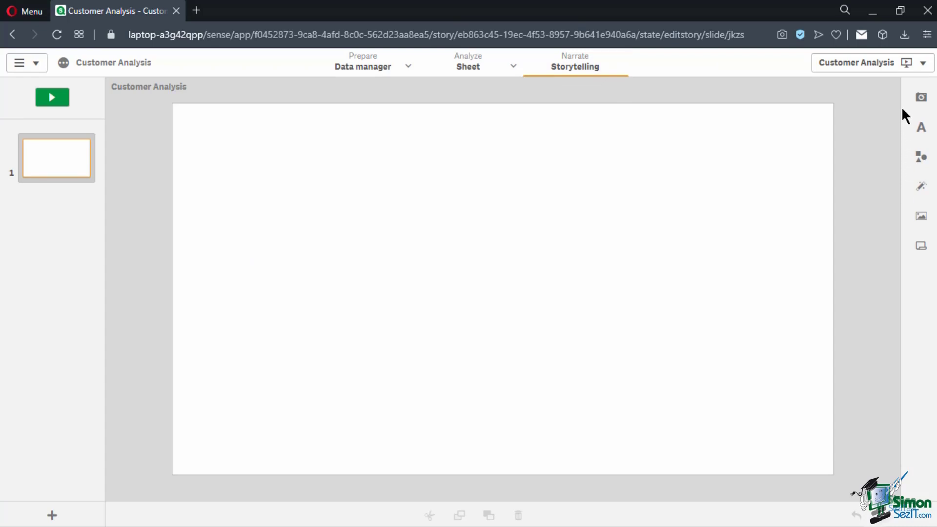
{"action": "left_click", "coordinate": [912, 74]}
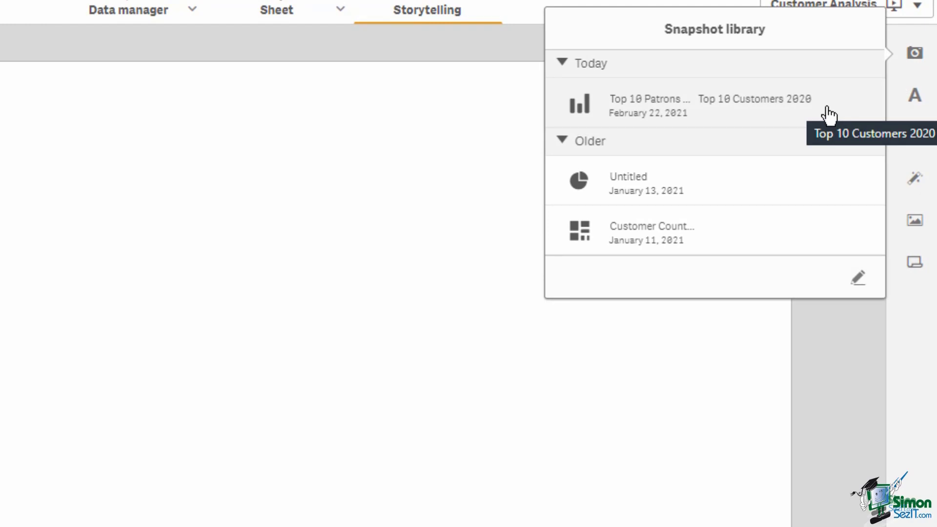
{"action": "left_click", "coordinate": [858, 278]}
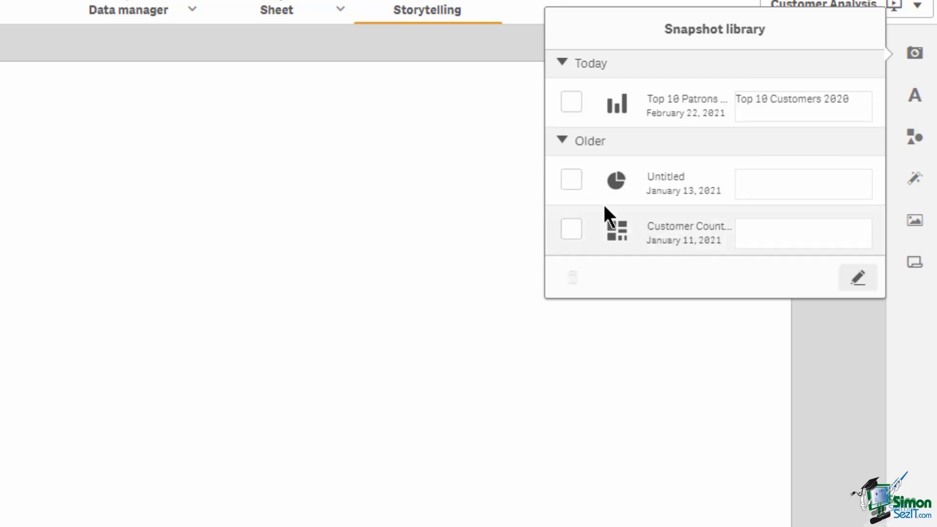
{"action": "left_click", "coordinate": [572, 180]}
{"action": "left_click", "coordinate": [571, 229]}
{"action": "left_click", "coordinate": [573, 278]}
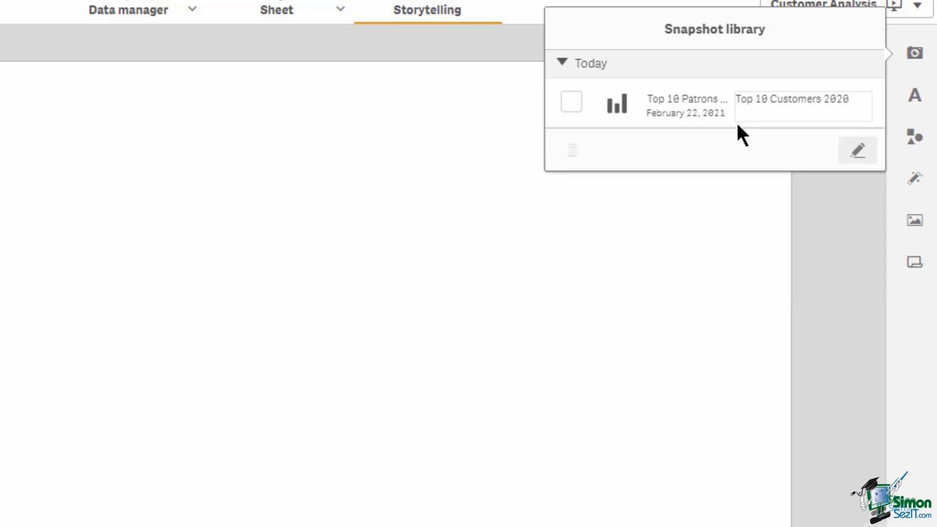
{"action": "left_click_drag", "start_coordinate": [833, 98], "coordinate": [690, 113]}
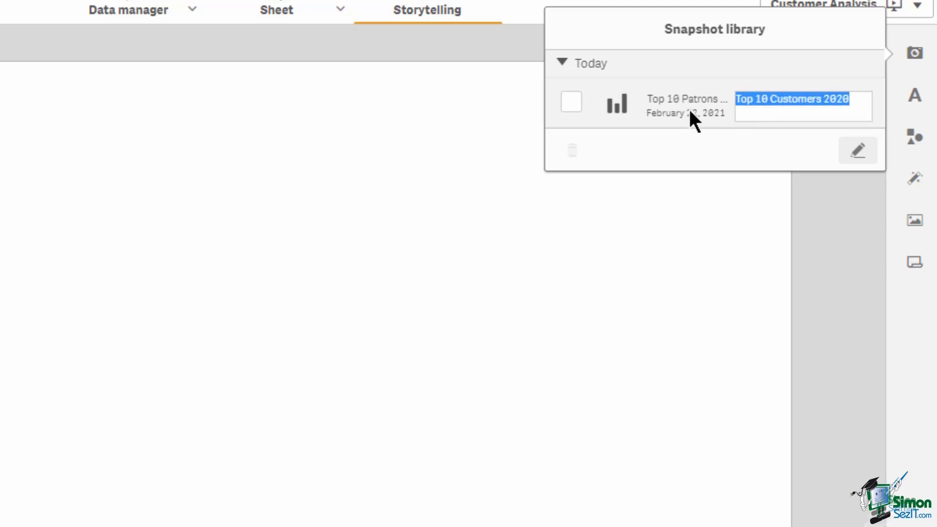
{"action": "left_click", "coordinate": [680, 140]}
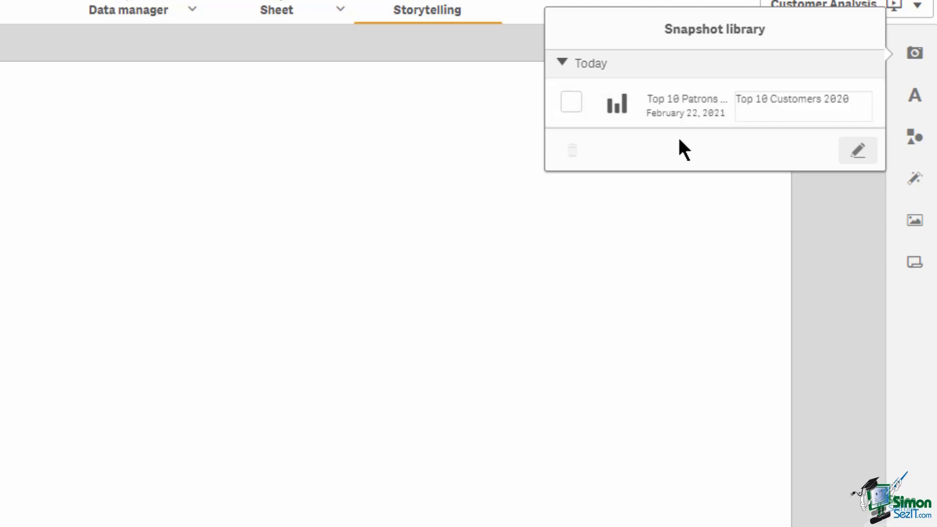
{"action": "left_click", "coordinate": [855, 155]}
Place the "Top 10 Customers 2020" snapshot on the slide, enlarge it and position it toward the slide's lower-left area
{"action": "left_click_drag", "start_coordinate": [640, 111], "coordinate": [170, 295]}
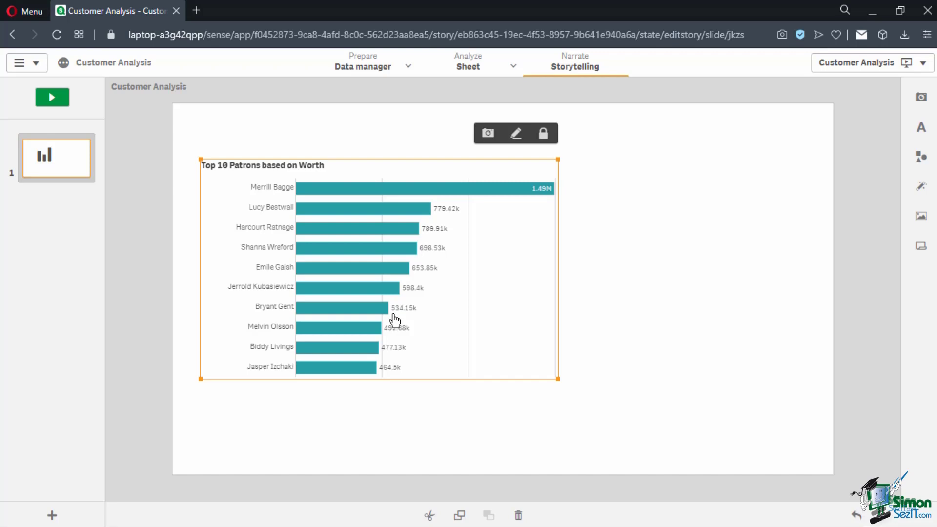
{"action": "left_click_drag", "start_coordinate": [558, 379], "coordinate": [608, 436]}
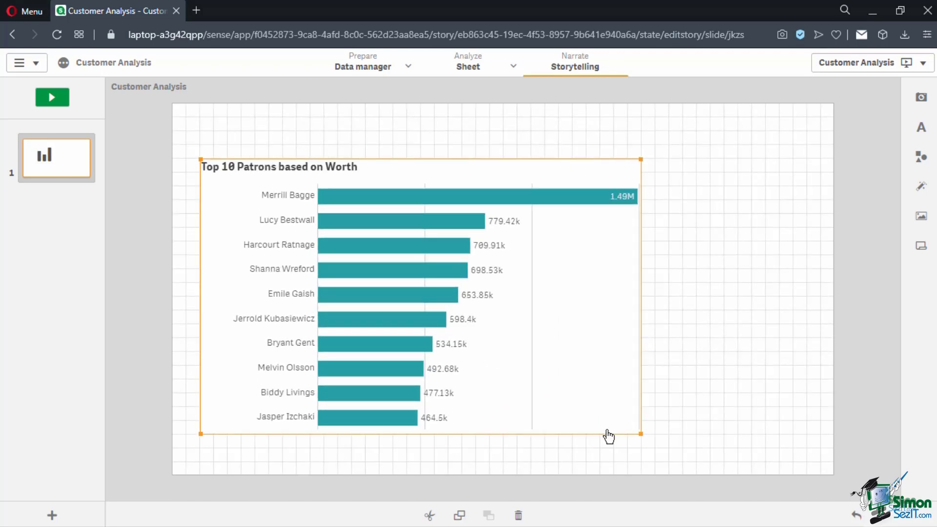
{"action": "left_click_drag", "start_coordinate": [576, 371], "coordinate": [567, 372]}
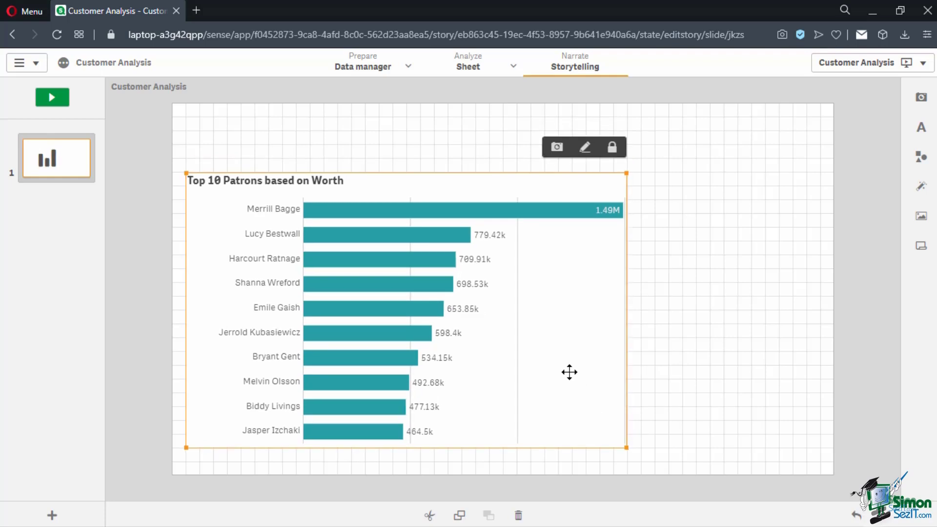
{"action": "mouse_move", "coordinate": [570, 373]}
{"action": "left_mouse_down"}
{"action": "mouse_move", "coordinate": [584, 372]}
{"action": "mouse_move", "coordinate": [573, 372]}
{"action": "left_mouse_up"}
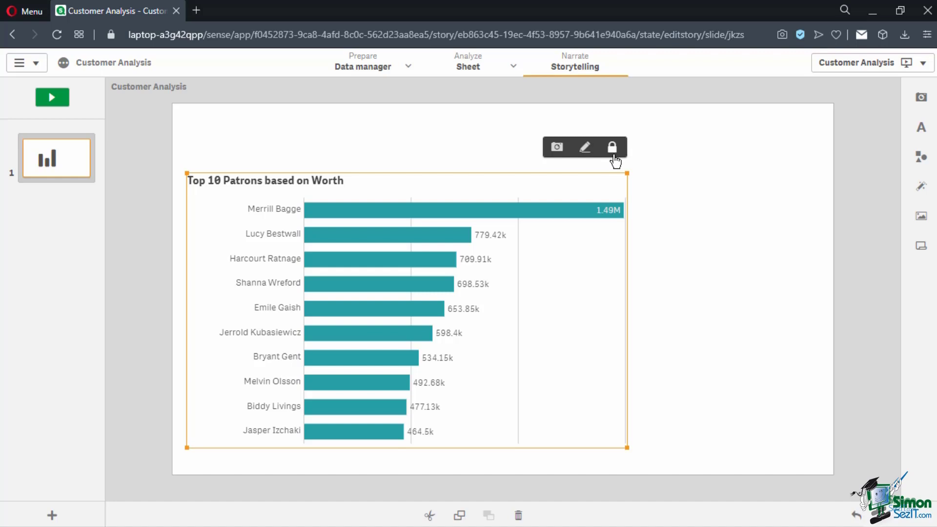
Check the replacement options for the Top 10 Patrons snapshot on the slide, and hide its title
{"action": "left_click", "coordinate": [559, 152]}
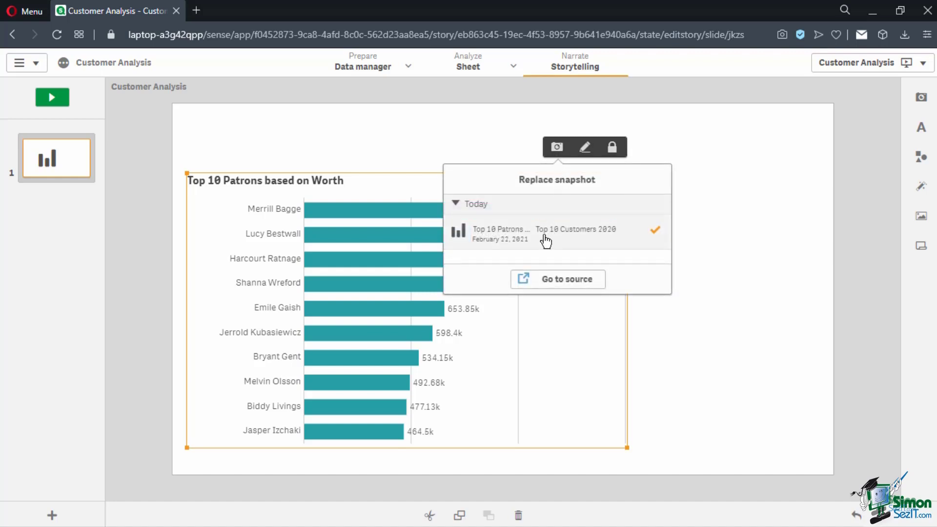
{"action": "left_click", "coordinate": [584, 148]}
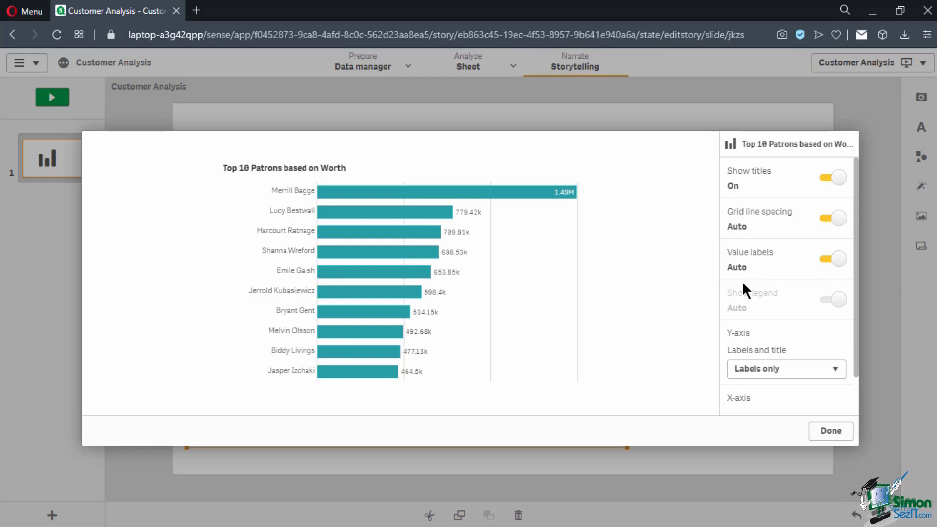
{"action": "scroll", "coordinate": [742, 355], "scroll_direction": "down", "scroll_amount": 1}
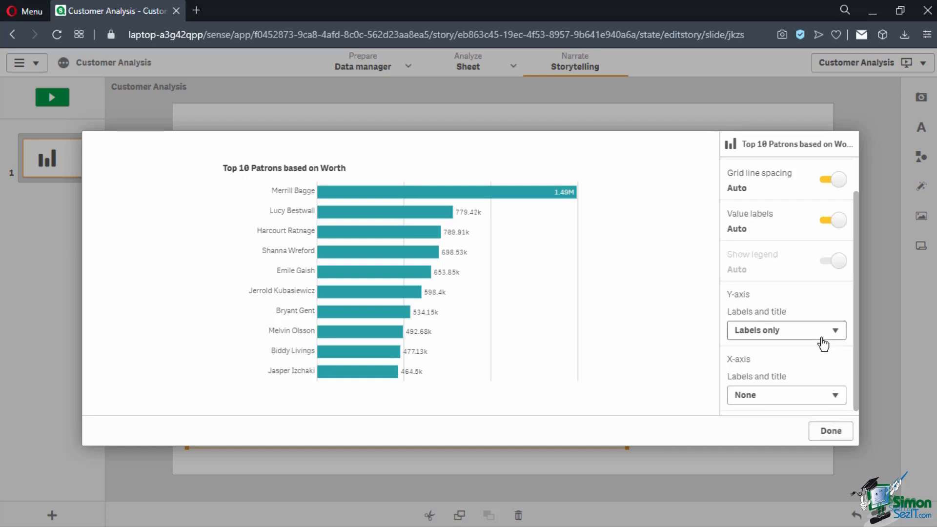
{"action": "scroll", "coordinate": [822, 303], "scroll_direction": "up", "scroll_amount": 2}
{"action": "left_click", "coordinate": [830, 181]}
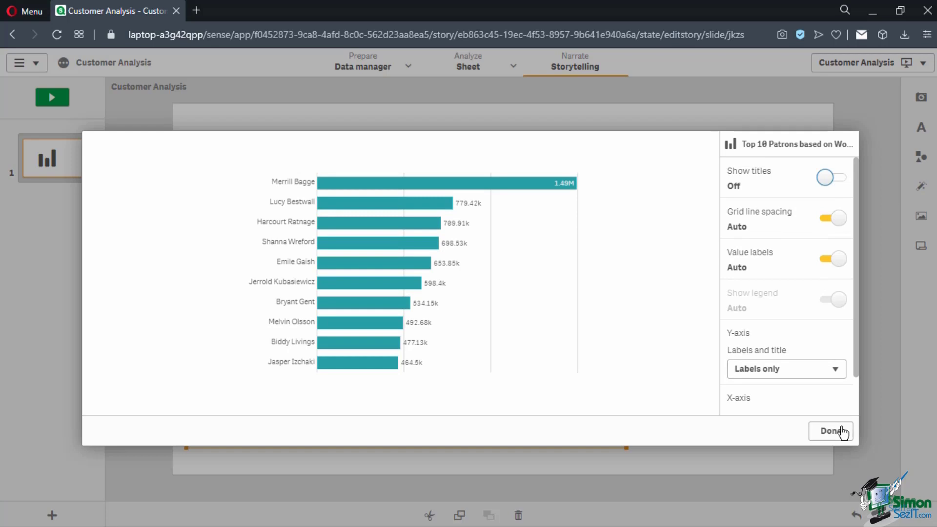
{"action": "left_click", "coordinate": [832, 431]}
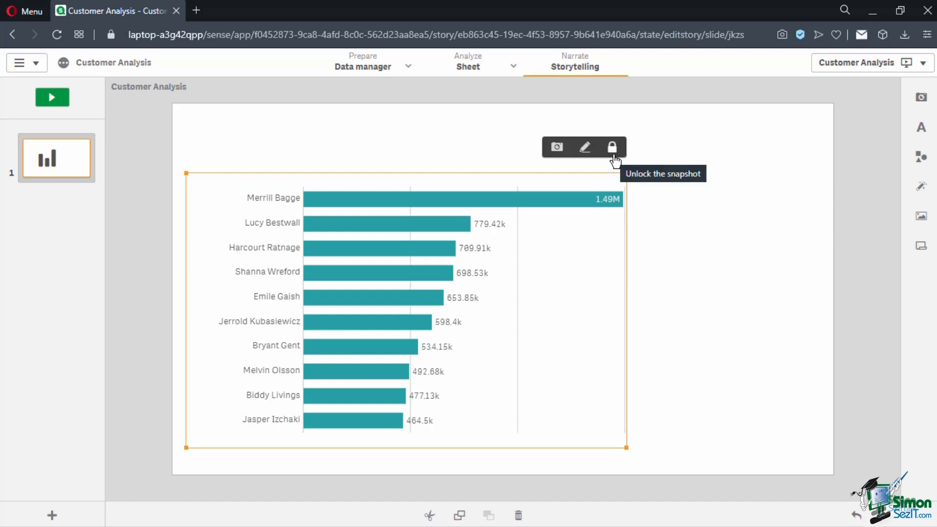
Shrink the Top 10 Patrons snapshot, unlock its proportions and reshape it narrower and slightly taller in the slide's lower-left area
{"action": "left_click_drag", "start_coordinate": [627, 174], "coordinate": [600, 201]}
{"action": "left_click", "coordinate": [584, 175]}
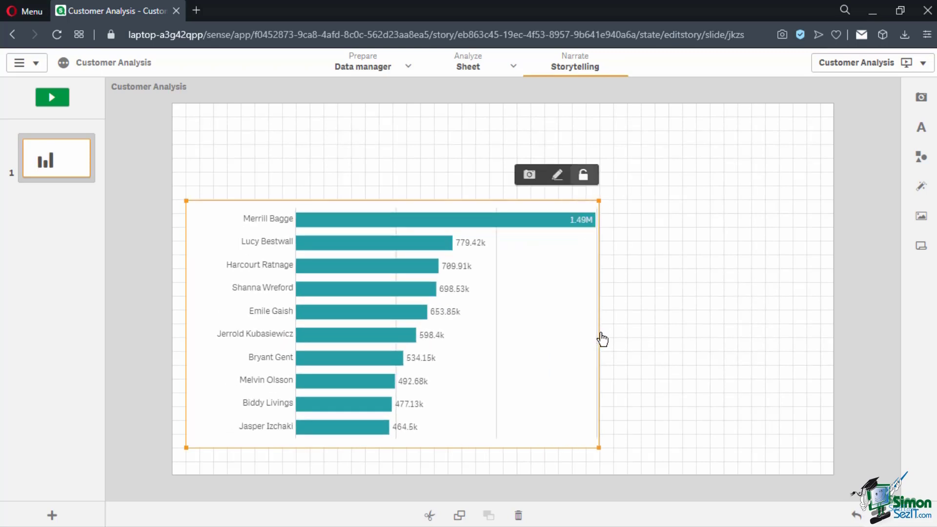
{"action": "left_click_drag", "start_coordinate": [601, 448], "coordinate": [570, 457]}
{"action": "left_click", "coordinate": [602, 426]}
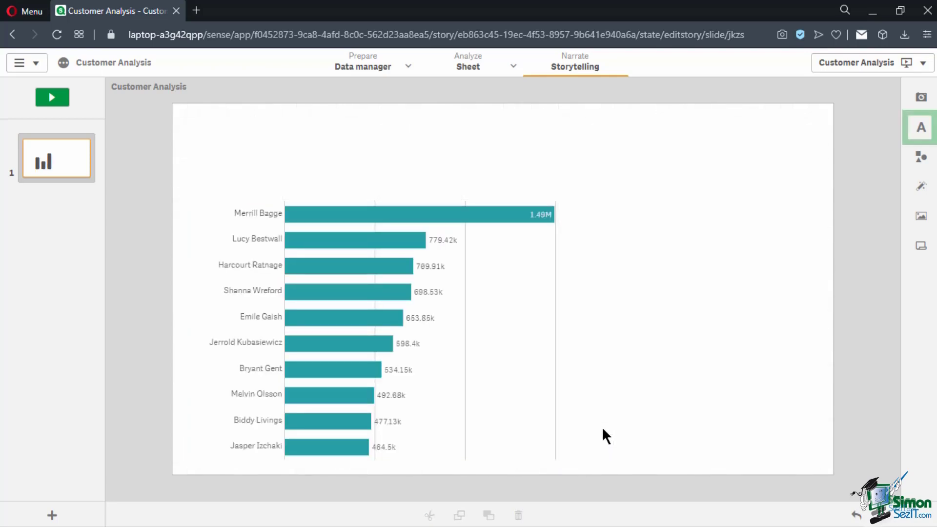
Add a title text object above the chart reading "Top 10 Patrons based on forecasted worth"
{"action": "left_click", "coordinate": [912, 132]}
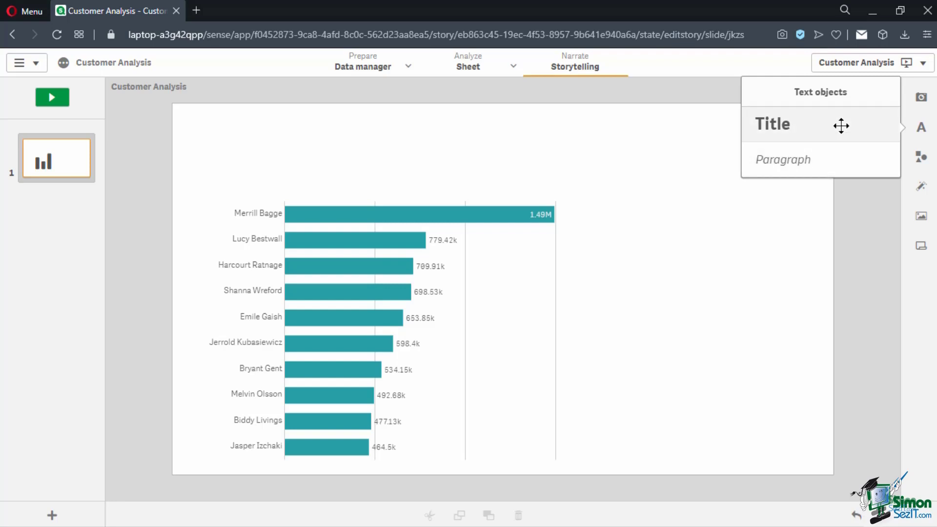
{"action": "mouse_move", "coordinate": [841, 126]}
{"action": "left_mouse_down"}
{"action": "mouse_move", "coordinate": [394, 156]}
{"action": "mouse_move", "coordinate": [324, 154]}
{"action": "mouse_move", "coordinate": [323, 146]}
{"action": "left_mouse_up"}
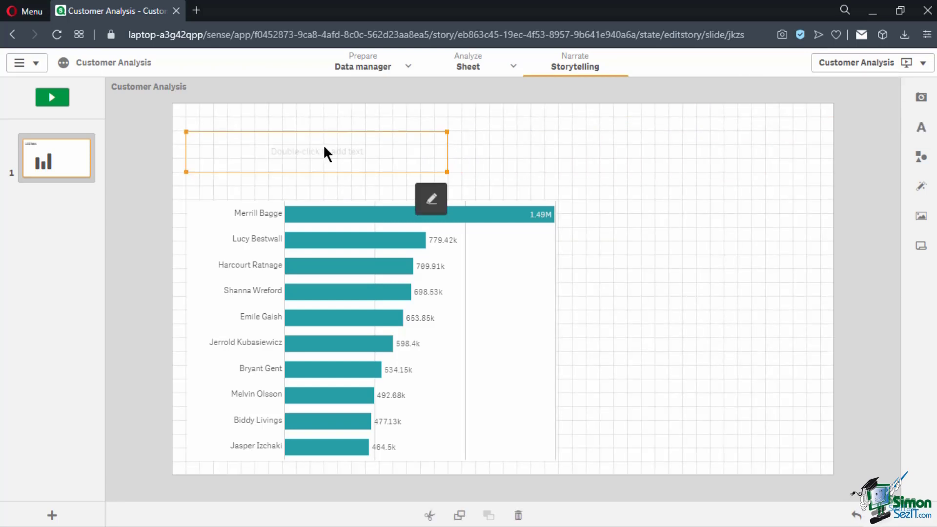
{"action": "double_click", "coordinate": [346, 155]}
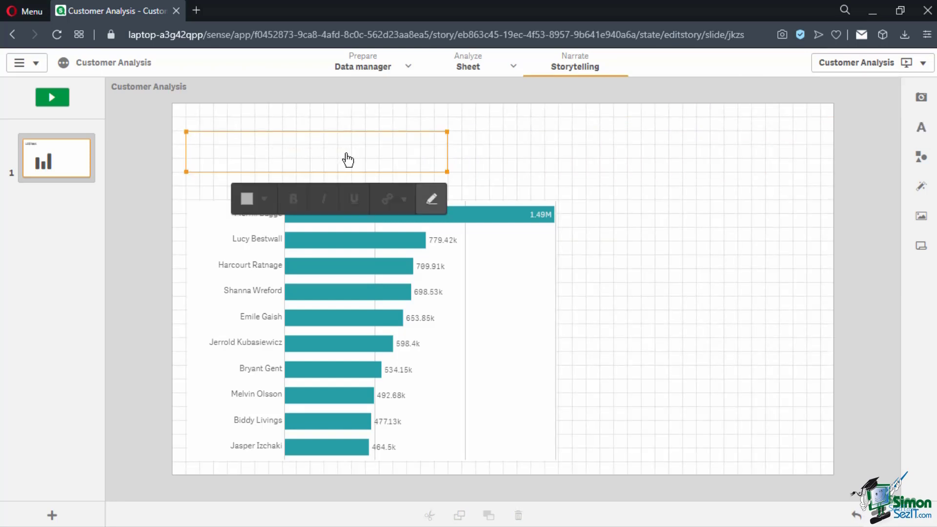
{"action": "type", "text": "Top "}
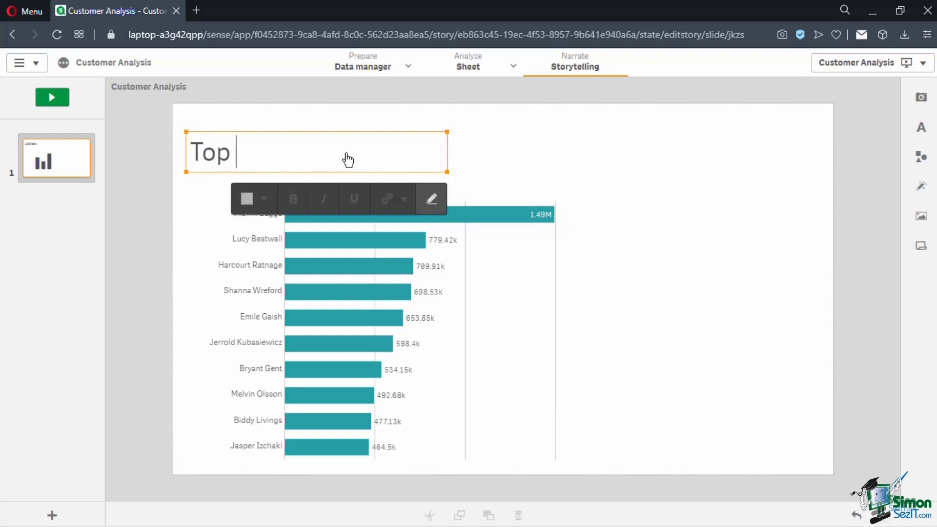
{"action": "type", "text": "10 Patrons b"}
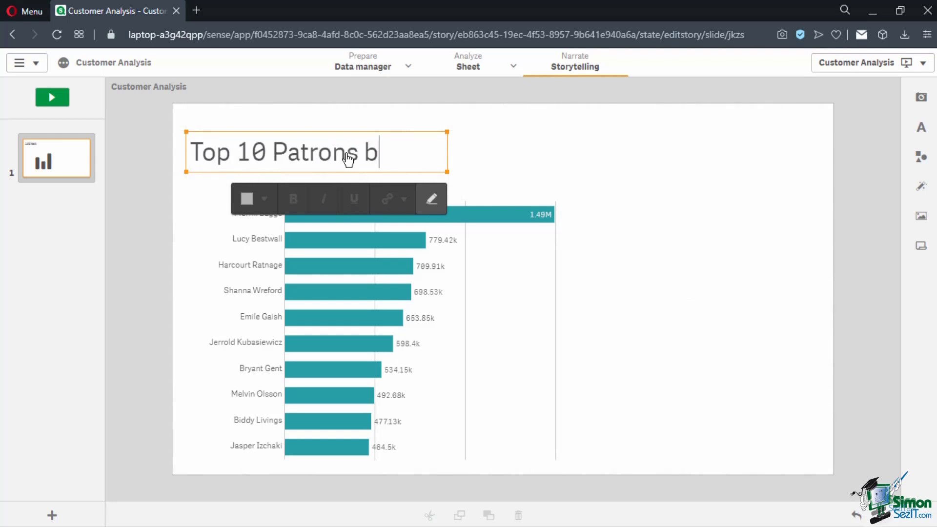
{"action": "type", "text": "ased on fore"}
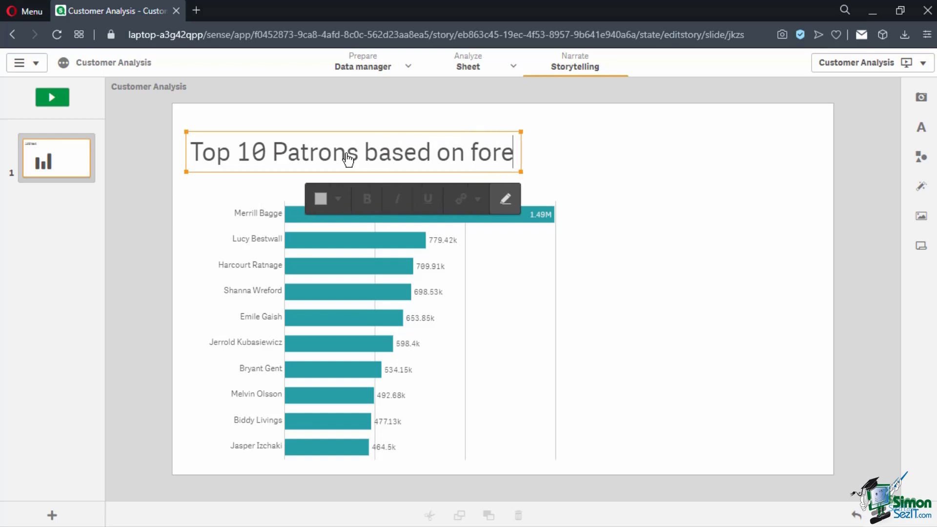
{"action": "type", "text": "casted worth"}
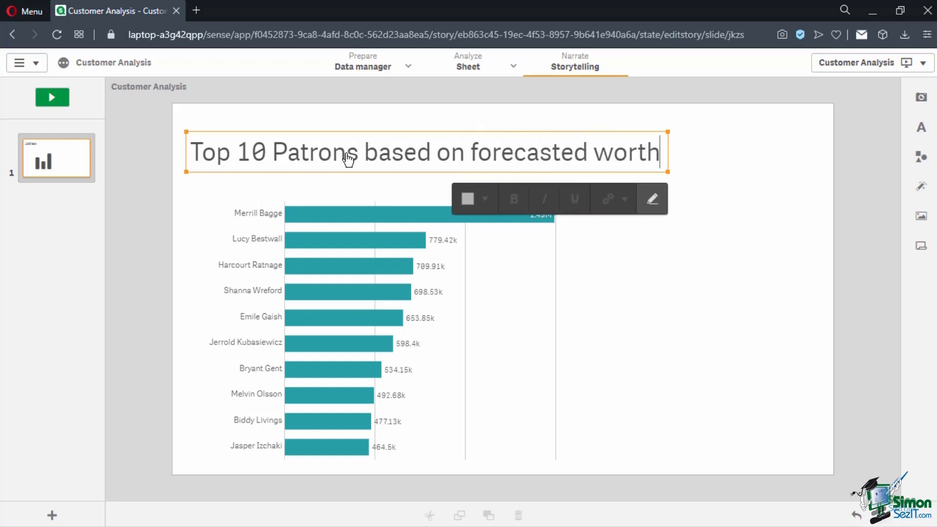
Format the whole slide title in bold dark blue #214154 and centre it horizontally on the slide
{"action": "key", "text": "ctrl+a"}
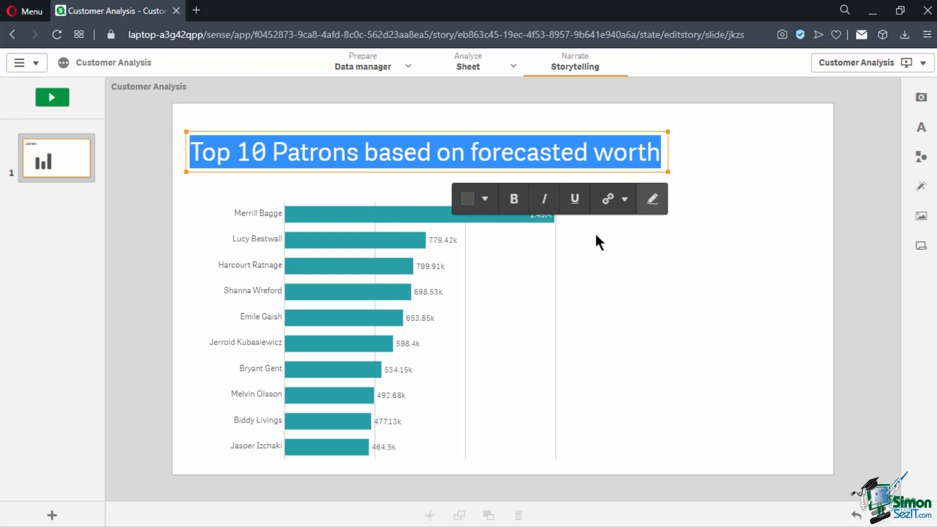
{"action": "left_click", "coordinate": [485, 199]}
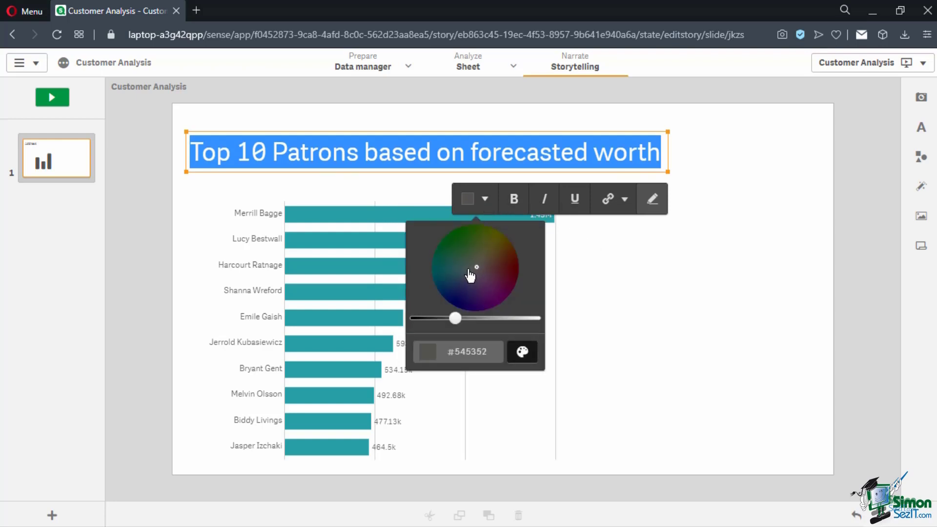
{"action": "left_click_drag", "start_coordinate": [476, 272], "coordinate": [451, 277]}
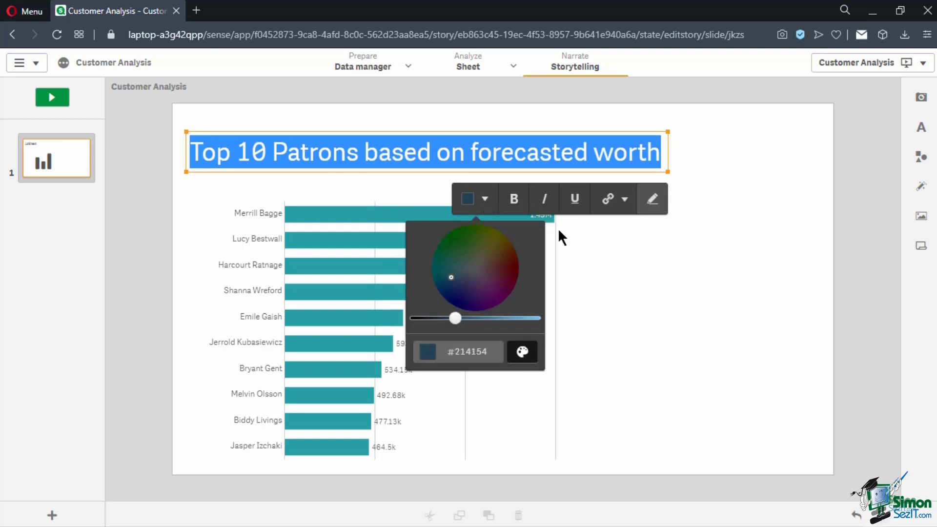
{"action": "left_click", "coordinate": [515, 200]}
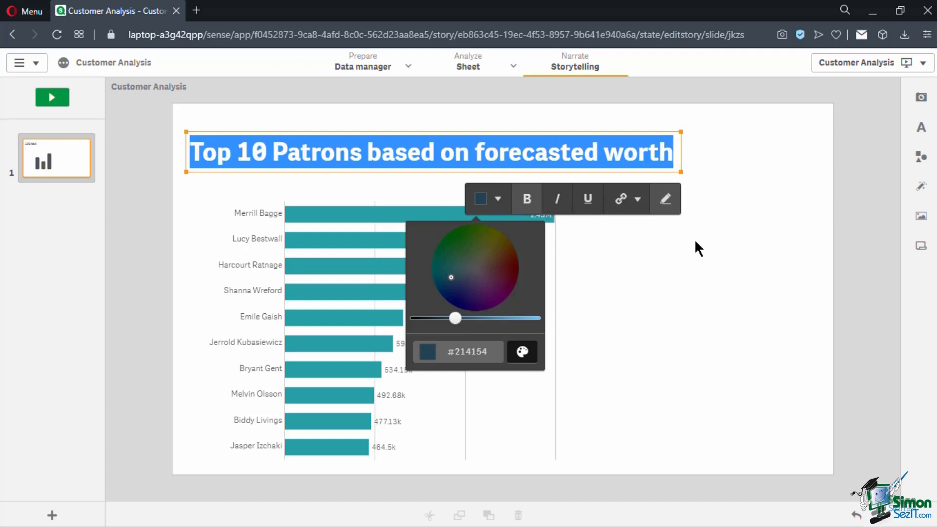
{"action": "left_click", "coordinate": [677, 215]}
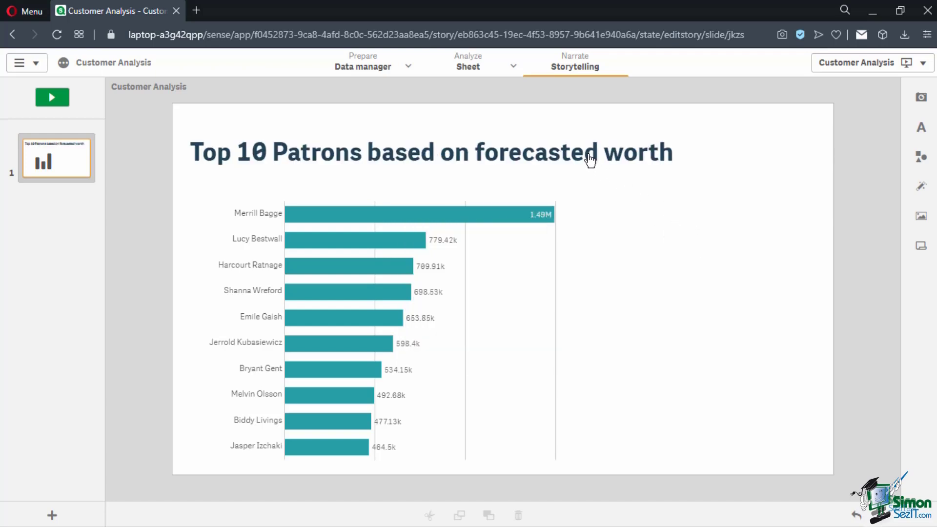
{"action": "left_click_drag", "start_coordinate": [591, 159], "coordinate": [653, 154]}
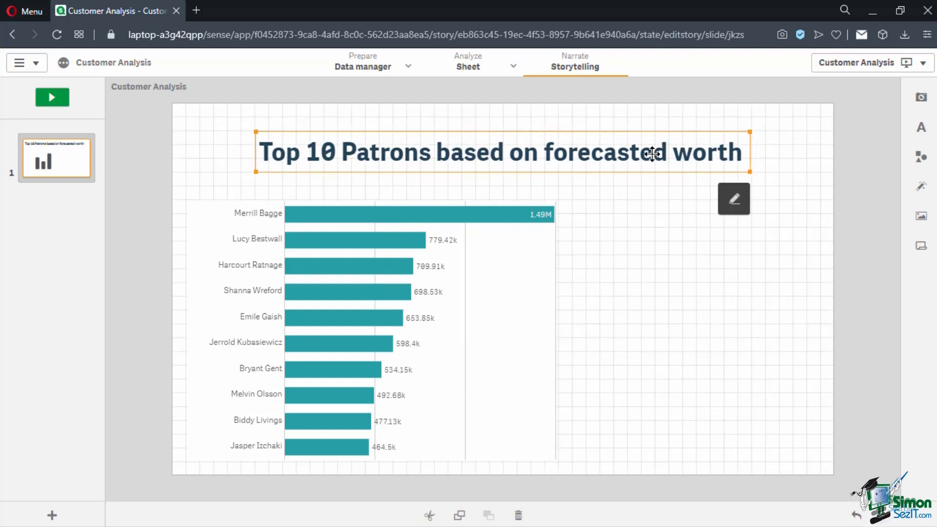
{"action": "left_click", "coordinate": [674, 271]}
Add a paragraph text object to the right of the chart reading "The parameters used for forecasting worth are the following:"
{"action": "left_click", "coordinate": [921, 131]}
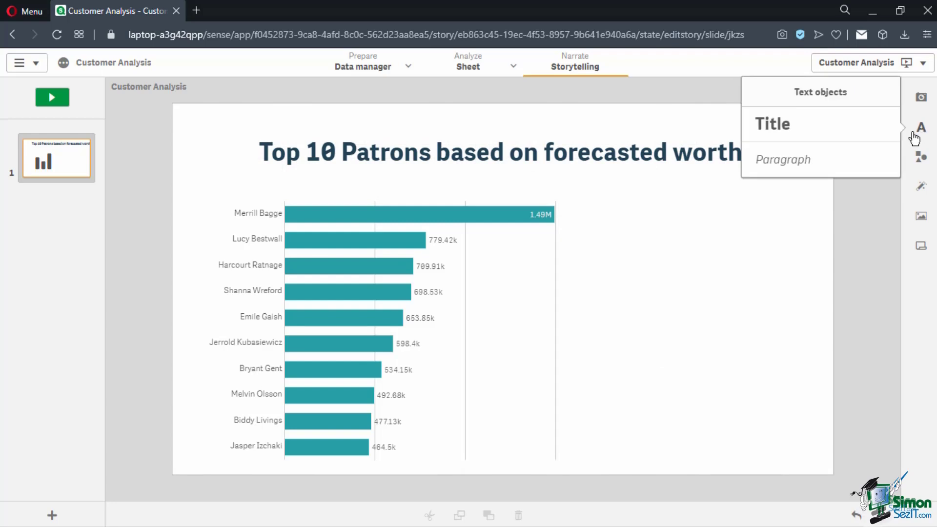
{"action": "left_click_drag", "start_coordinate": [816, 159], "coordinate": [671, 284]}
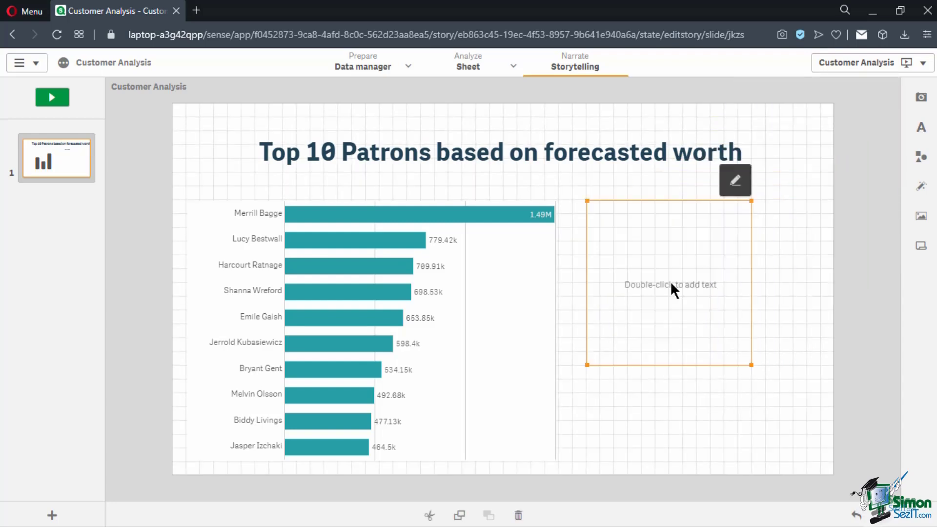
{"action": "double_click", "coordinate": [671, 284]}
{"action": "type", "text": "The par"}
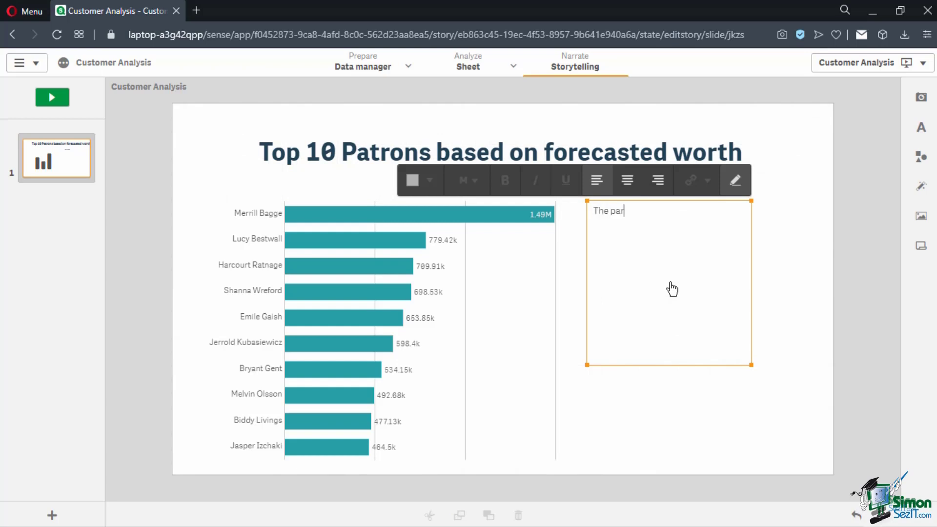
{"action": "type", "text": "ameters used for forecasting worth are the following"}
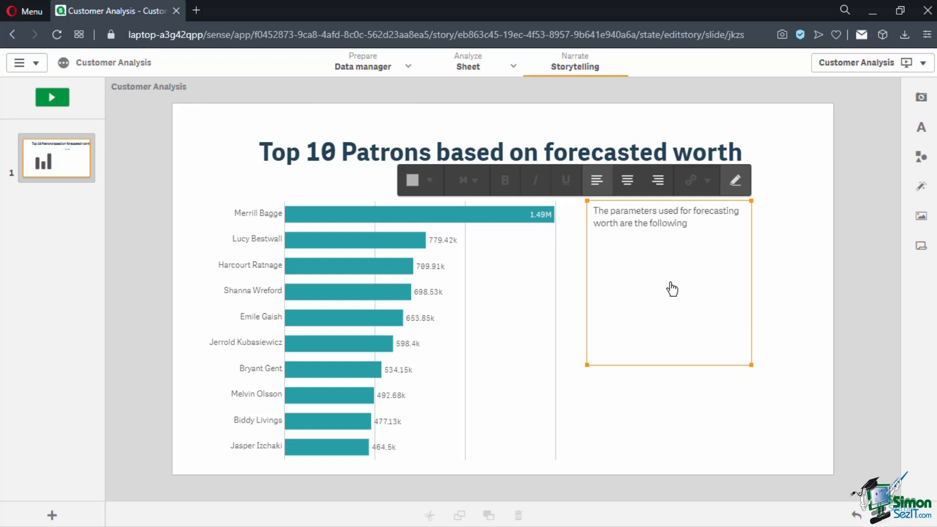
{"action": "type", "text": ":"}
After a blank line in the paragraph, list "Frequency of Visit", "Amount of Loss", "Amount of Cash in" and "Services Availed" on separate lines
{"action": "key", "text": "Return"}
{"action": "key", "text": "Return"}
{"action": "type", "text": "Frequency of Visit"}
{"action": "key", "text": "Return"}
{"action": "type", "text": "Amount of Loss"}
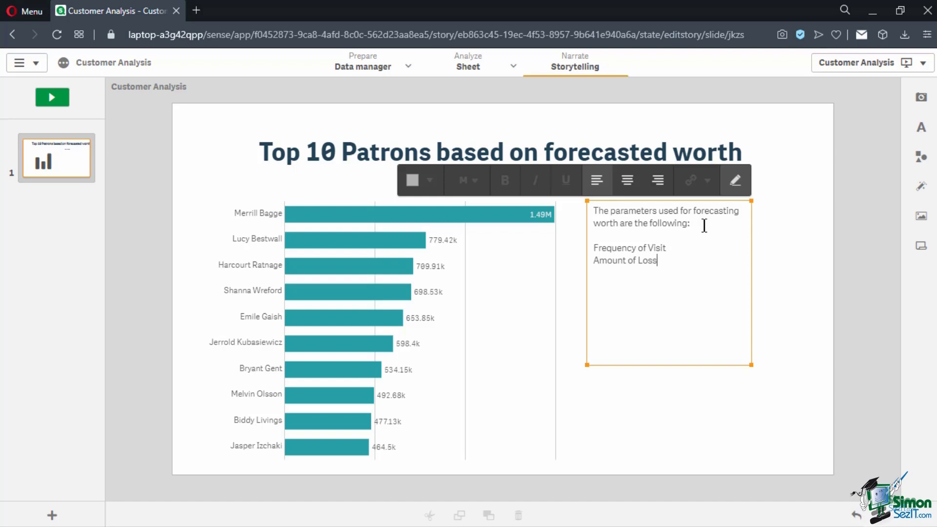
{"action": "key", "text": "Return"}
{"action": "type", "text": "Amount of Cash In"}
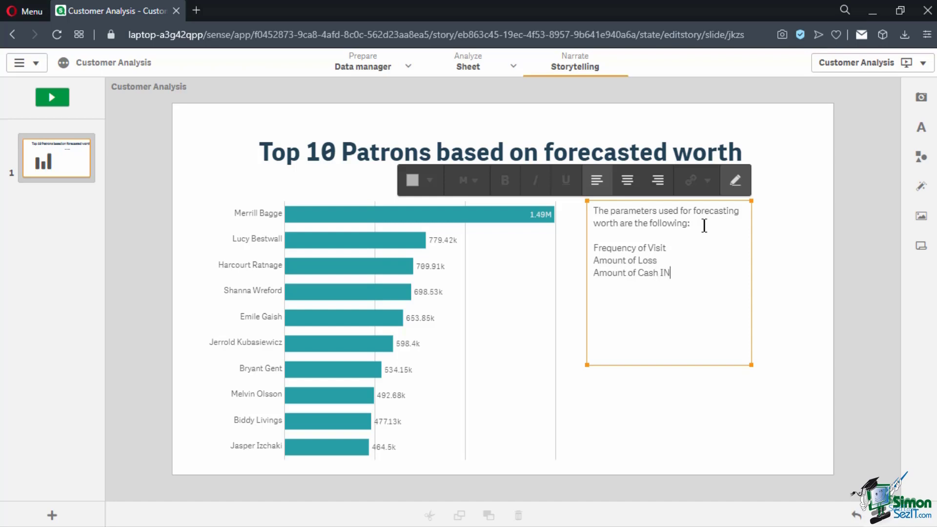
{"action": "key", "text": "BackSpace"}
{"action": "key", "text": "BackSpace"}
{"action": "type", "text": "in"}
{"action": "key", "text": "Return"}
{"action": "type", "text": "Services Availed"}
Set the text size of the whole forecasting parameters paragraph to L and finish editing it
{"action": "key", "text": "ctrl+a"}
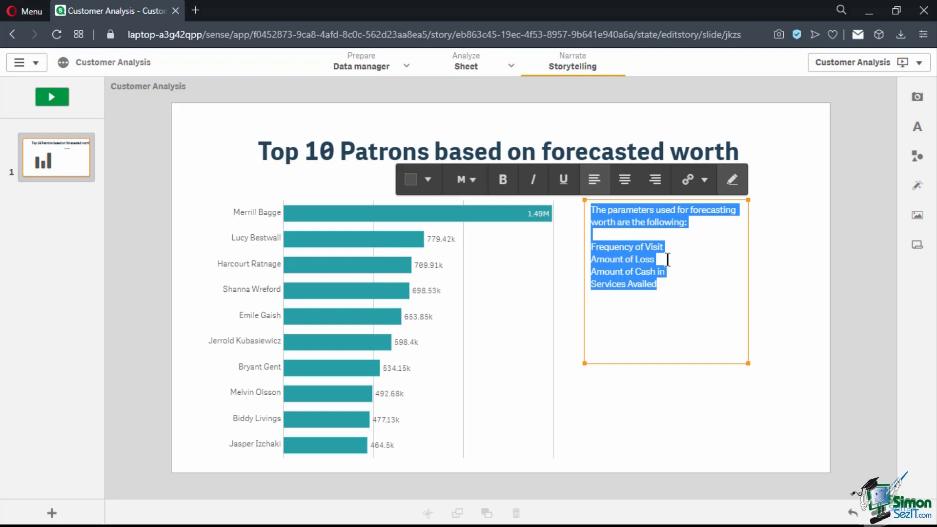
{"action": "left_click", "coordinate": [476, 184]}
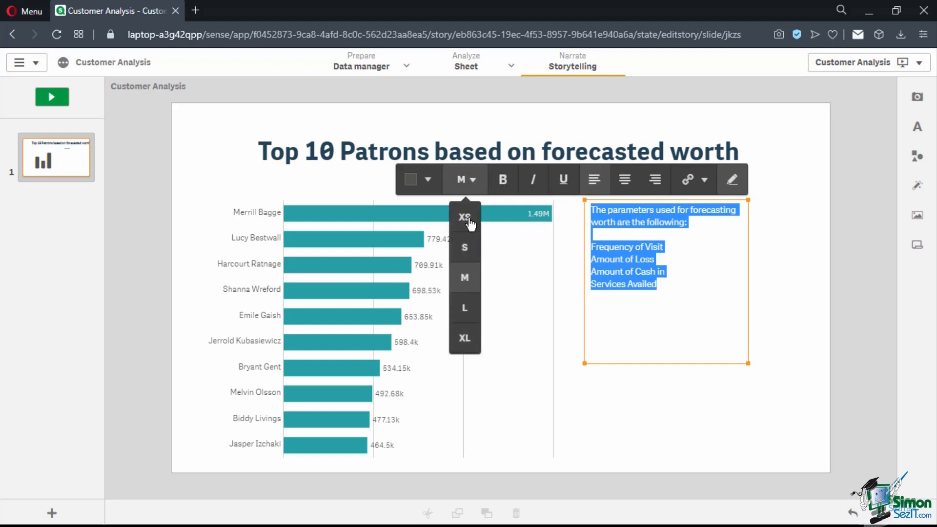
{"action": "left_click", "coordinate": [465, 313]}
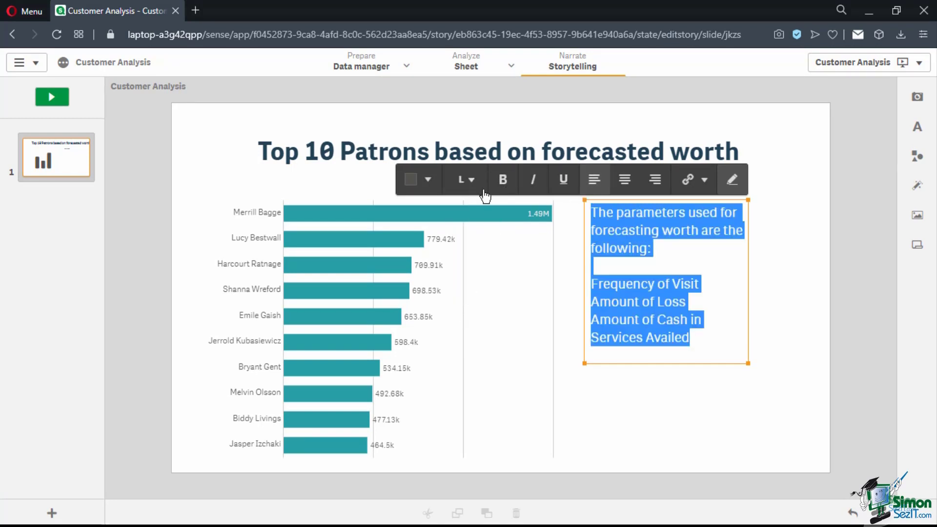
{"action": "left_click", "coordinate": [465, 179]}
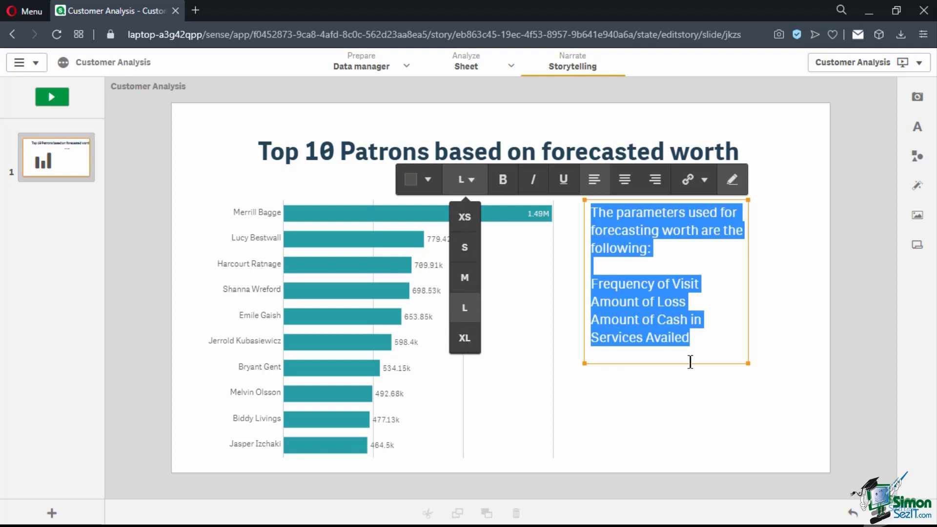
{"action": "left_click", "coordinate": [708, 345]}
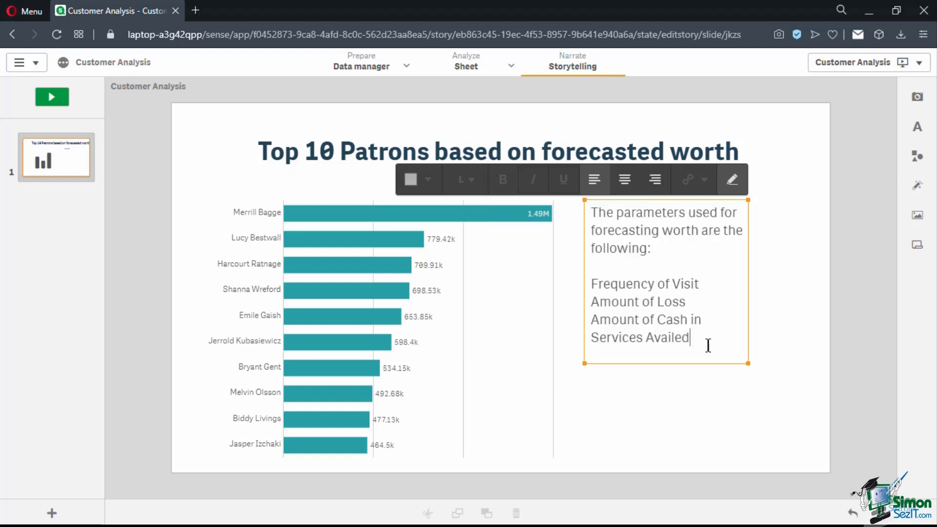
{"action": "key", "text": "Escape"}
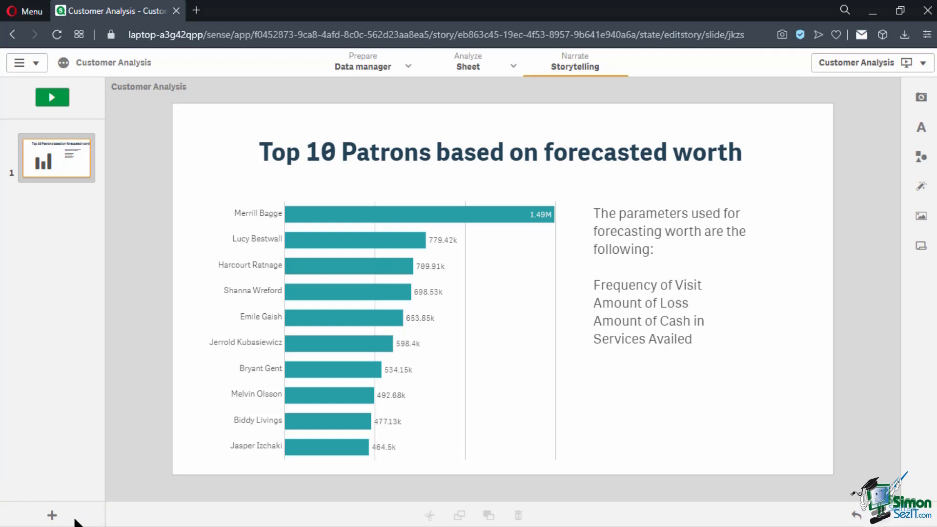
Add a blank second slide to the Customer Analysis story
{"action": "left_click", "coordinate": [53, 516]}
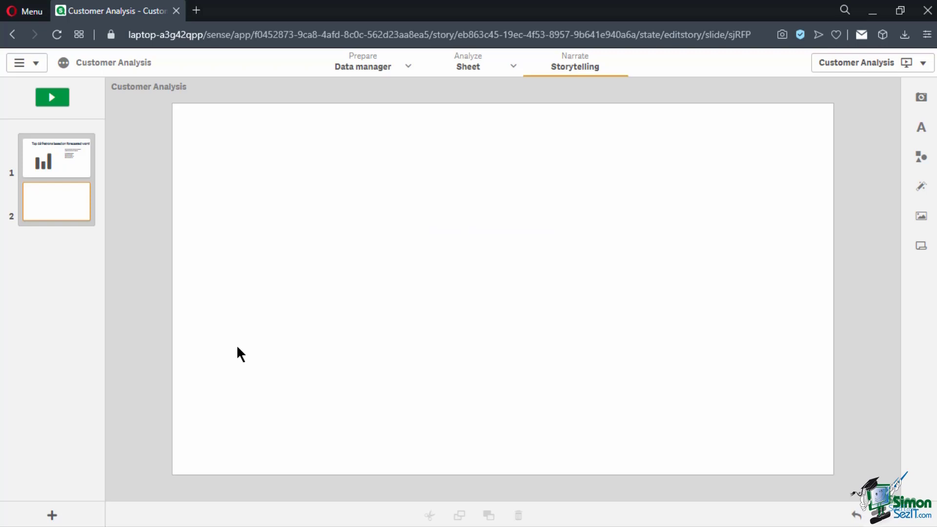
{"action": "mouse_move", "coordinate": [75, 207]}
{"action": "left_mouse_down"}
{"action": "mouse_move", "coordinate": [83, 159]}
{"action": "mouse_move", "coordinate": [81, 221]}
{"action": "left_mouse_up"}
Take a snapshot of the Customer Count by Preferred Game chart on the analysis sheet, annotated "treemap of preferred game"
{"action": "left_click", "coordinate": [458, 73]}
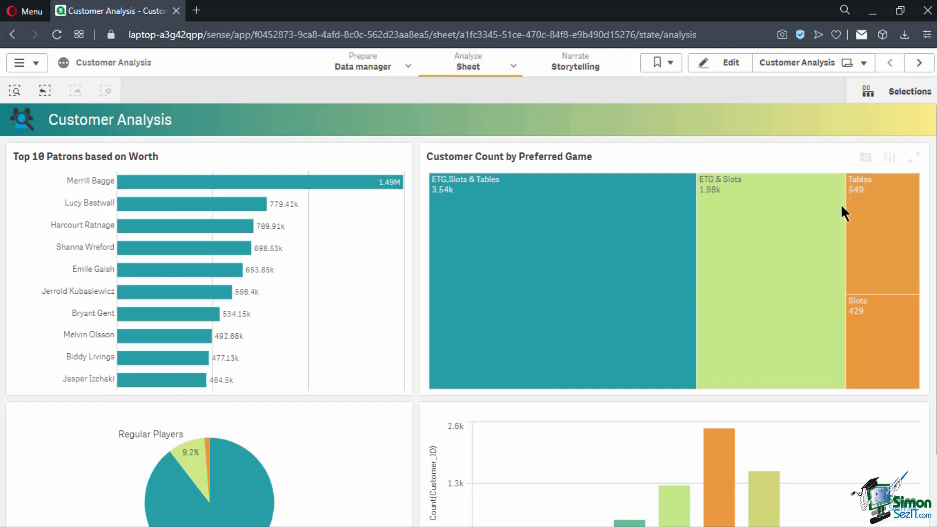
{"action": "left_click", "coordinate": [866, 158]}
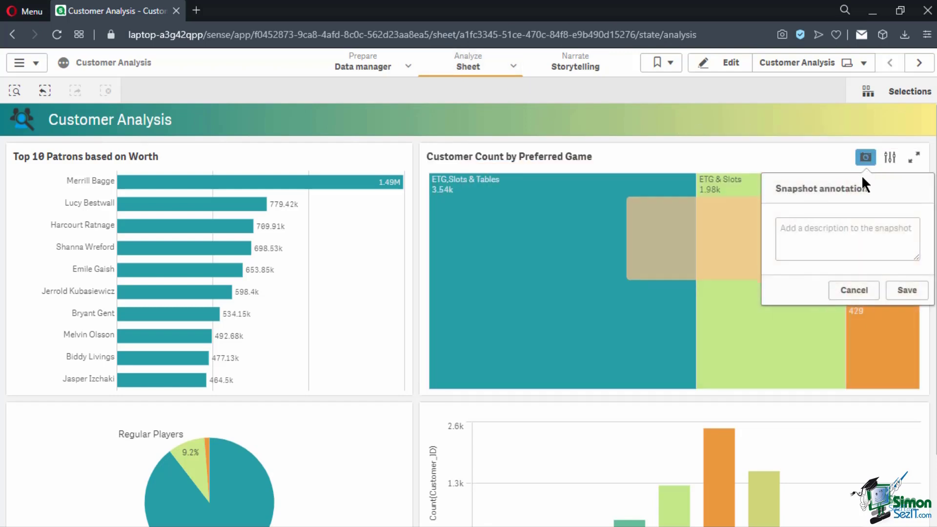
{"action": "type", "text": "treem"}
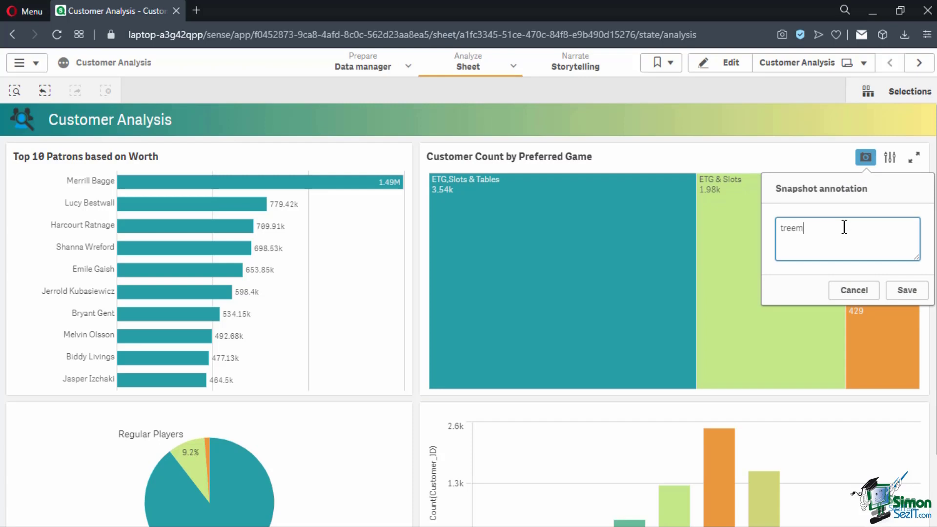
{"action": "type", "text": "ap of preferred game"}
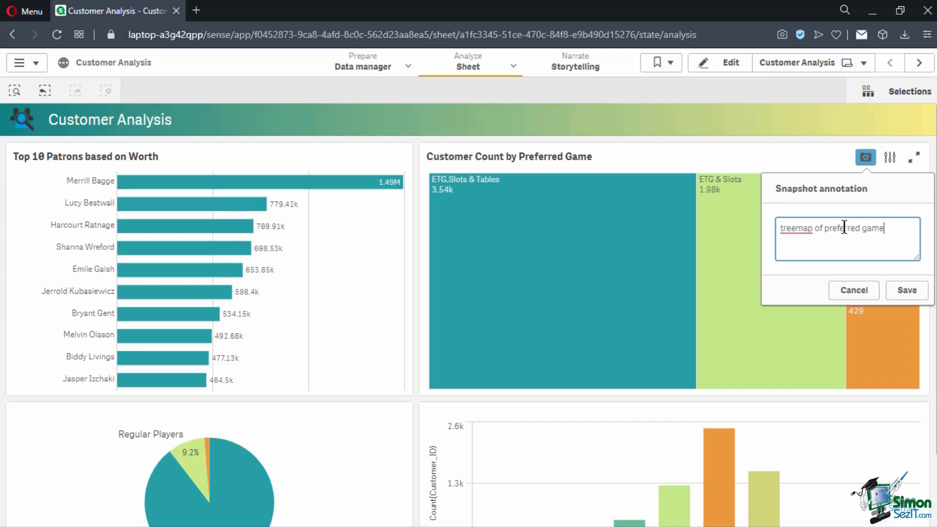
{"action": "left_click", "coordinate": [907, 292]}
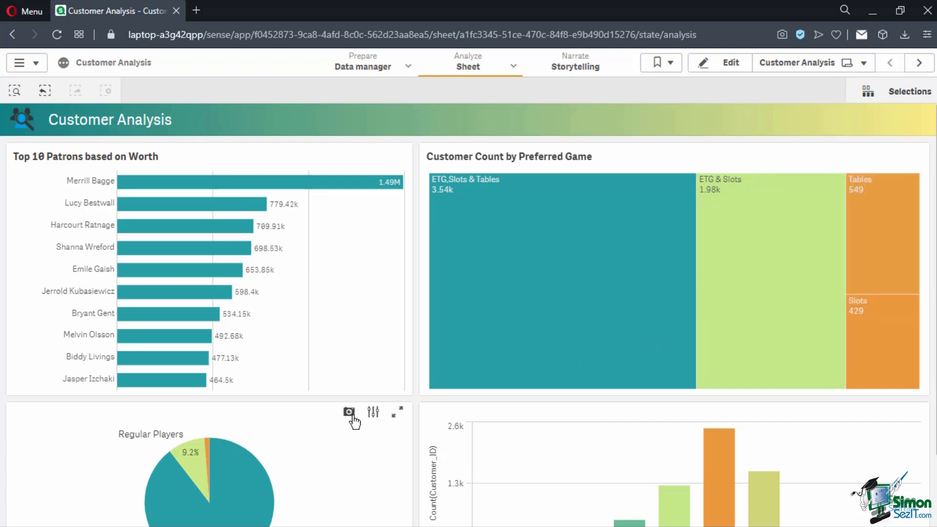
Take a snapshot of the player type pie chart and annotate it "Player type percentage"
{"action": "left_click", "coordinate": [349, 411]}
{"action": "type", "text": "Player type percet"}
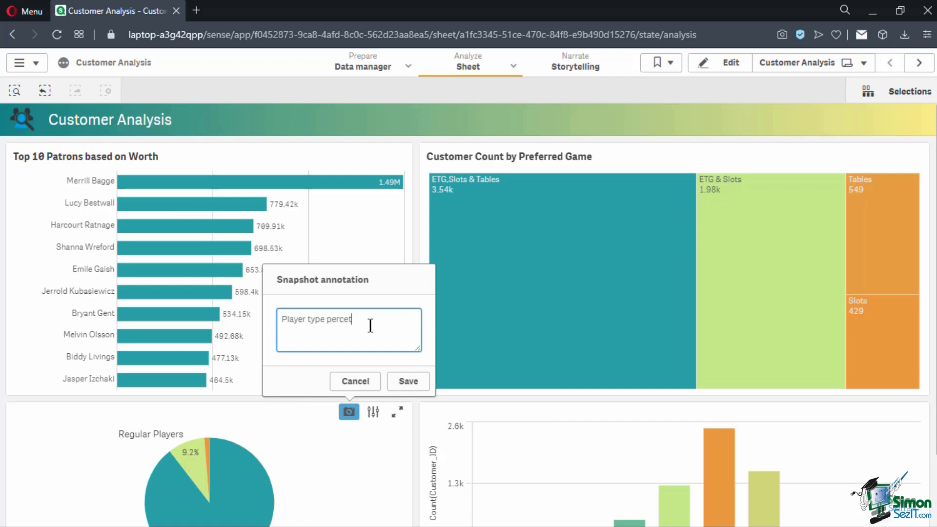
{"action": "key", "text": "BackSpace"}
{"action": "type", "text": "ntage"}
{"action": "left_click", "coordinate": [399, 372]}
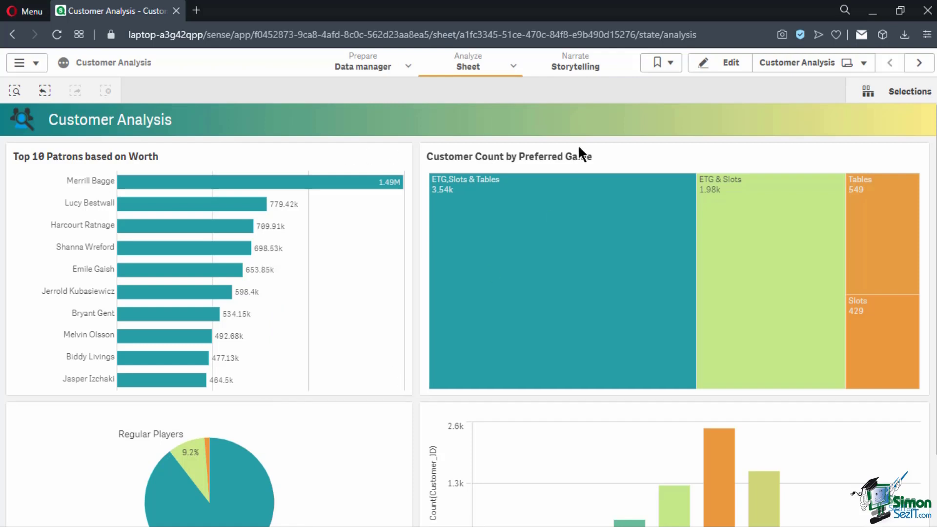
Return to the story and place the "Player type percentage" snapshot in the upper right of the second slide
{"action": "left_click", "coordinate": [591, 66]}
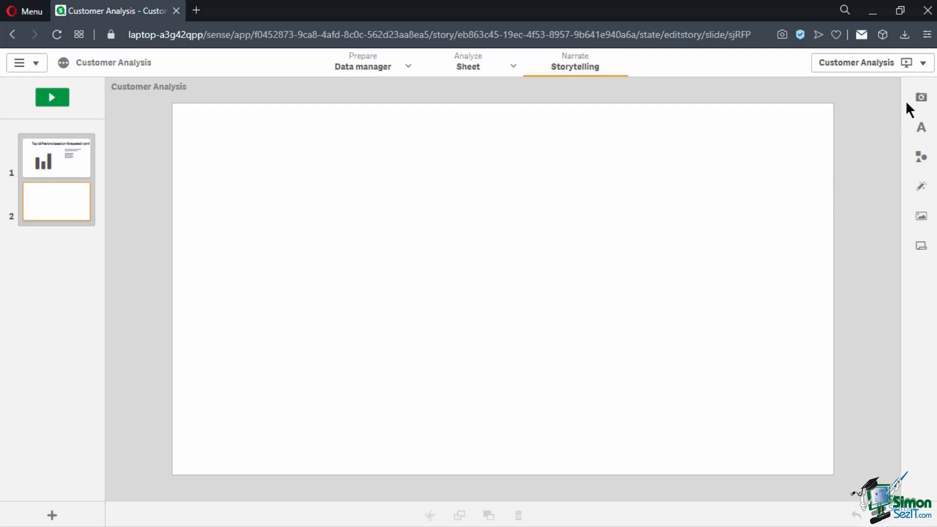
{"action": "left_click", "coordinate": [922, 98]}
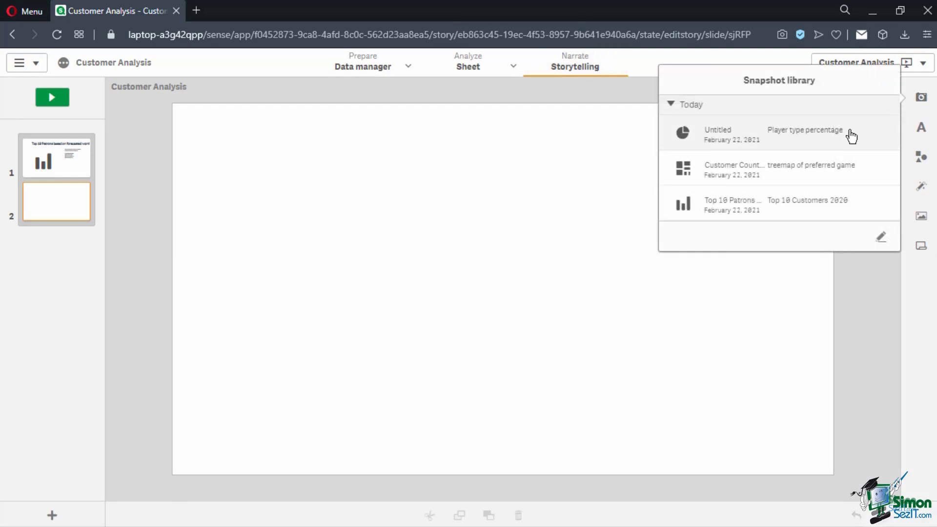
{"action": "left_click_drag", "start_coordinate": [852, 137], "coordinate": [633, 211]}
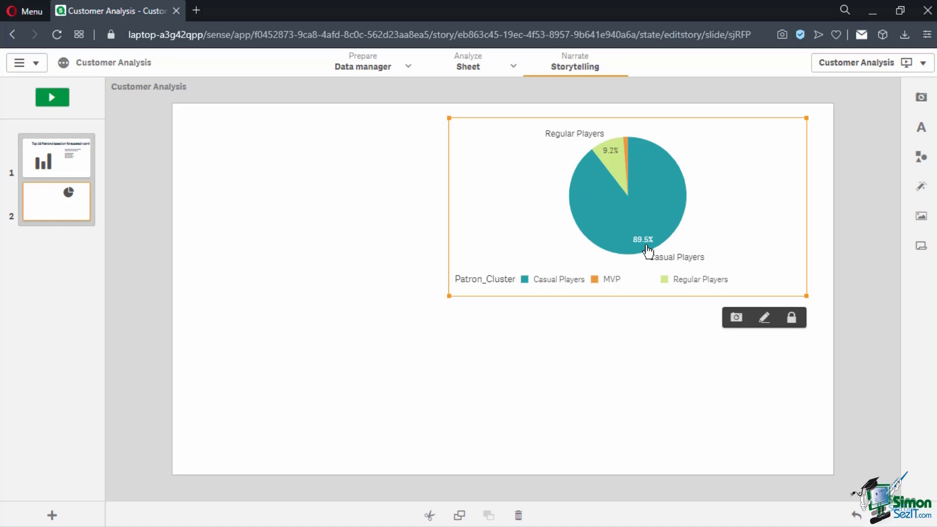
Apply the Highest value effect to the pie chart and shrink the chart into the slide's upper-right corner
{"action": "left_click", "coordinate": [922, 189]}
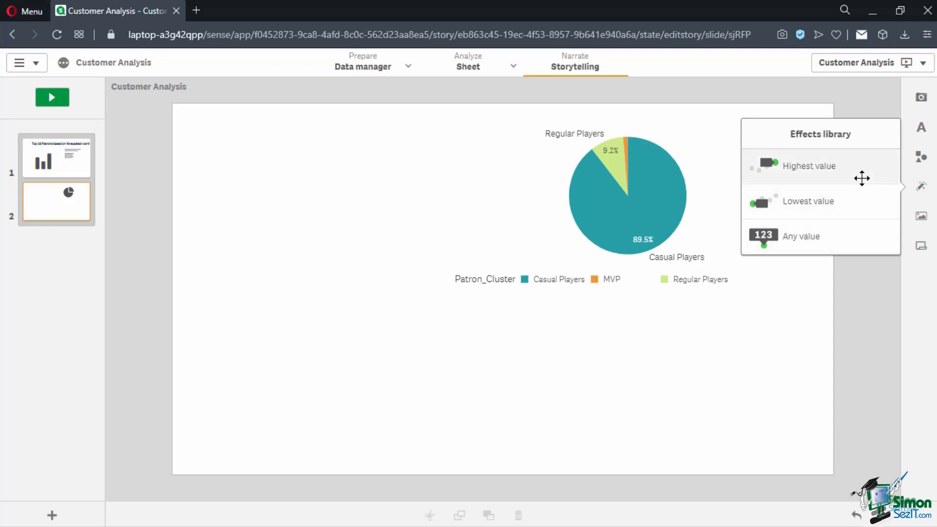
{"action": "left_click_drag", "start_coordinate": [860, 170], "coordinate": [662, 210]}
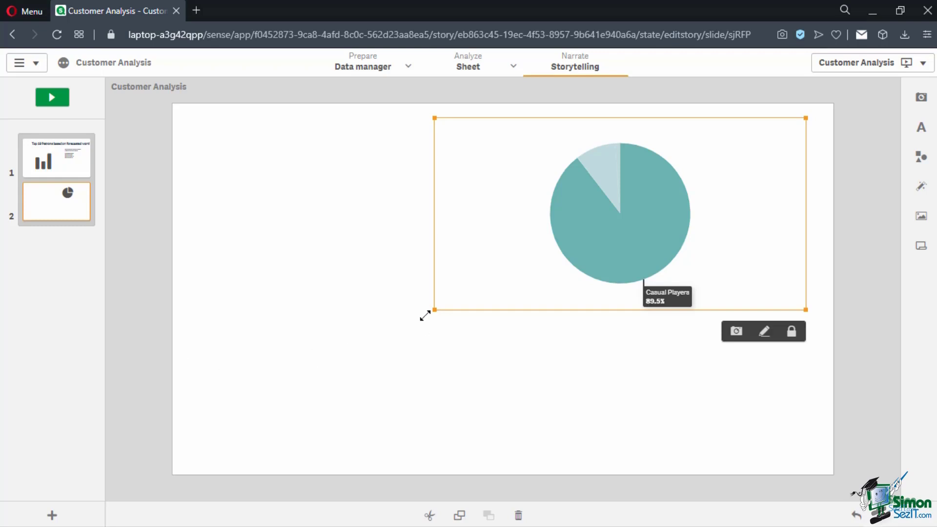
{"action": "left_click_drag", "start_coordinate": [434, 310], "coordinate": [572, 252]}
{"action": "left_click", "coordinate": [838, 218]}
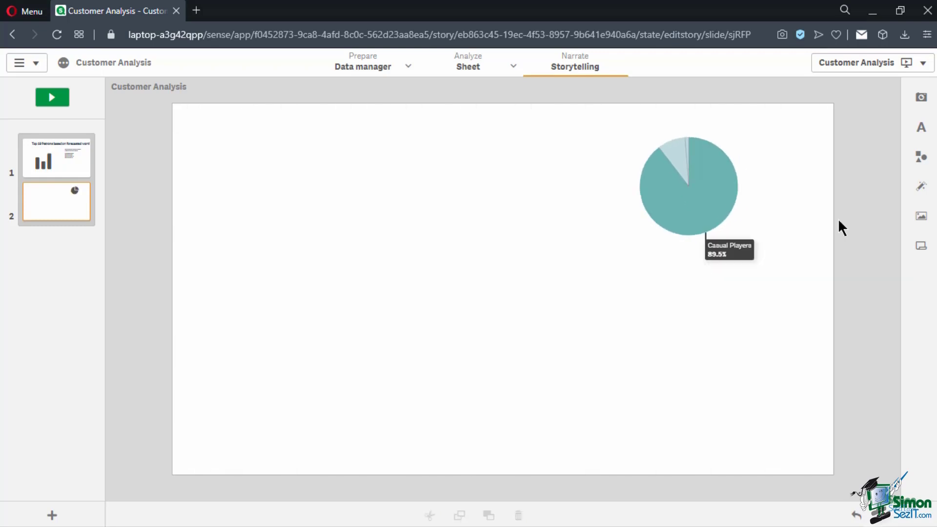
Add an upper-left paragraph: "Almost all of our player base are classified as casual players. Let's try to plan a campaign to convert them into regulars."
{"action": "left_click", "coordinate": [924, 130]}
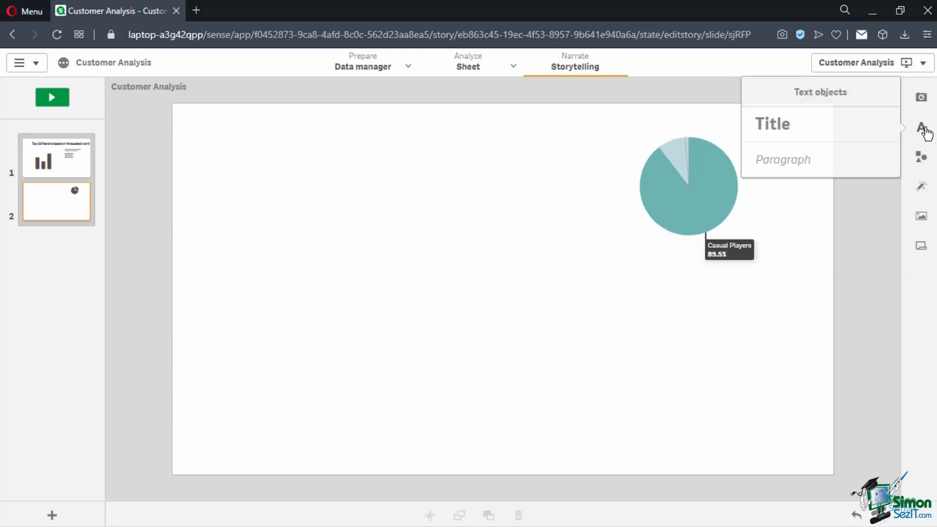
{"action": "left_click_drag", "start_coordinate": [771, 169], "coordinate": [283, 201]}
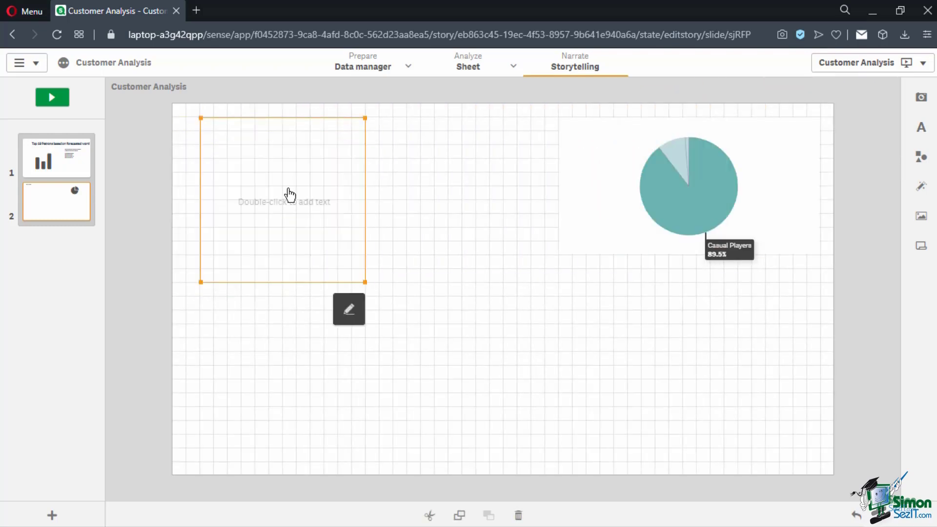
{"action": "double_click", "coordinate": [289, 193]}
{"action": "type", "text": "Almost all of our "}
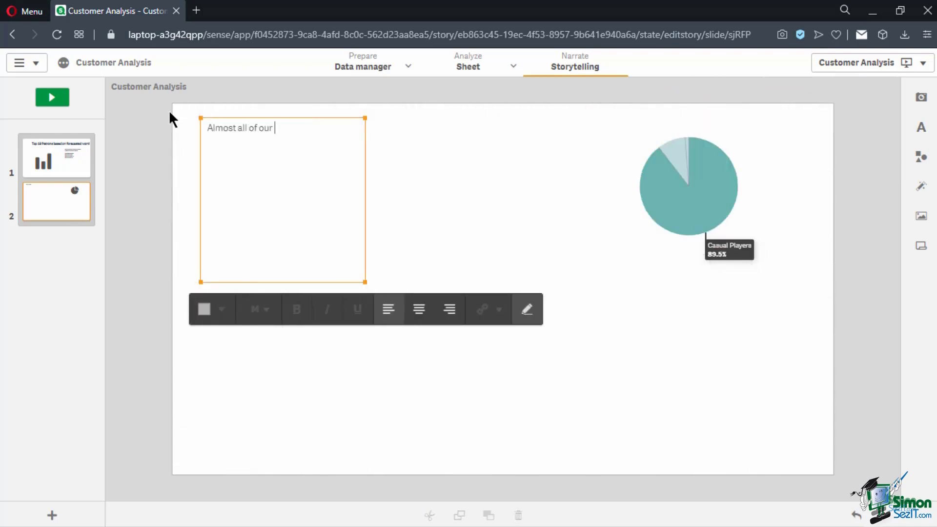
{"action": "type", "text": "player base are classified as"}
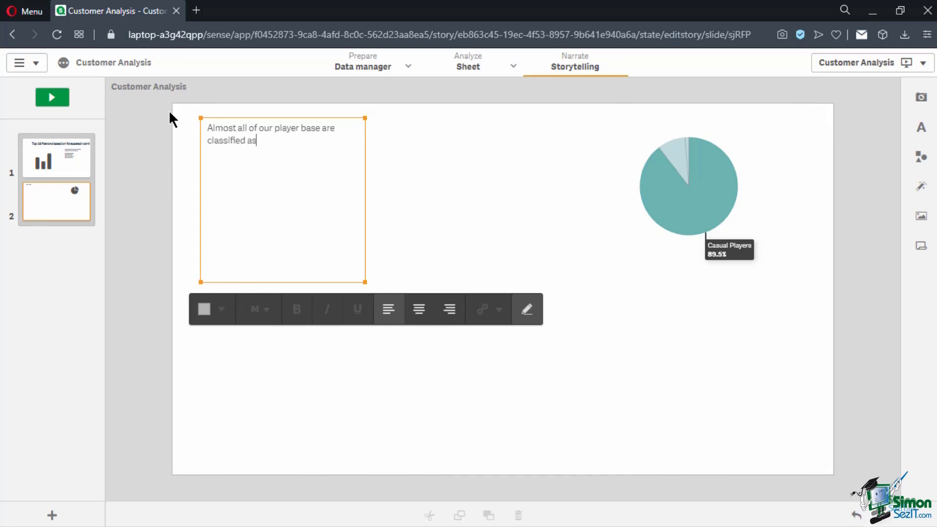
{"action": "type", "text": " casual players. Let's try to plan a camp"}
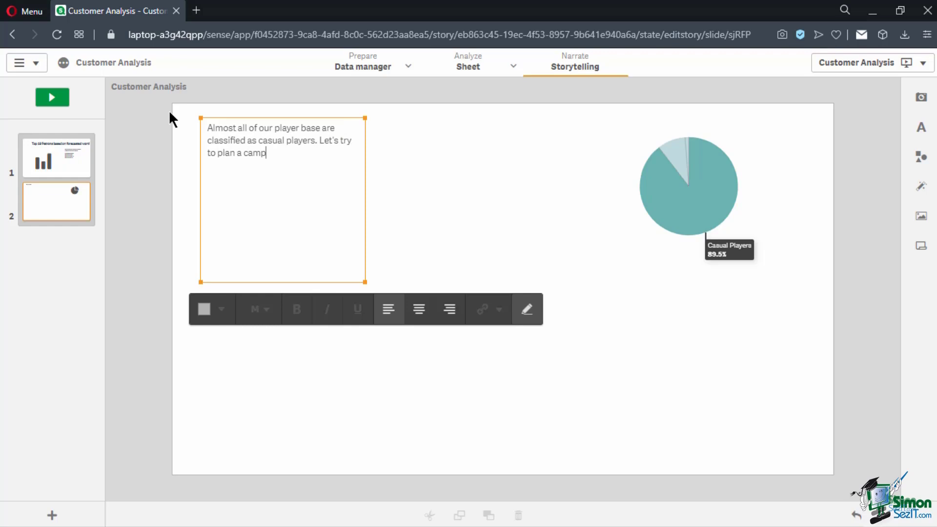
{"action": "type", "text": "aign to convert them into regulars."}
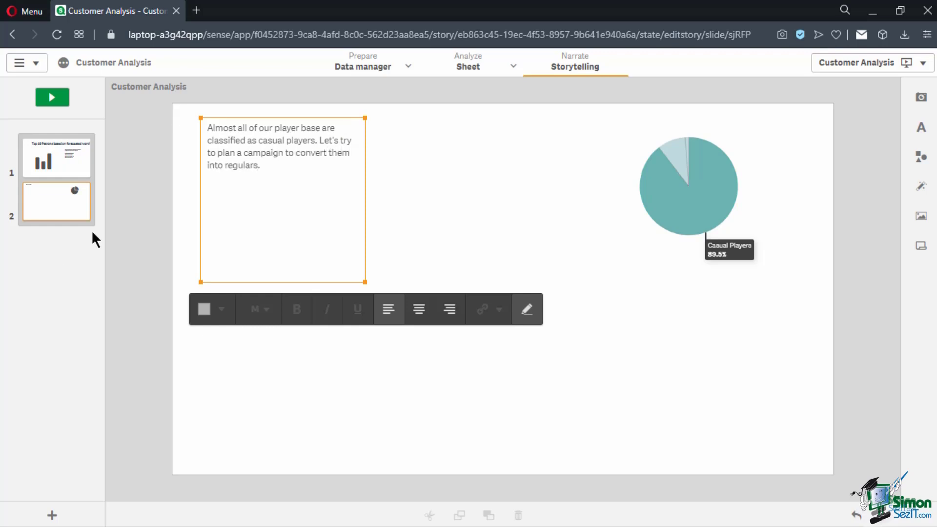
Increase the text size of the entire casual players paragraph
{"action": "left_click_drag", "start_coordinate": [261, 166], "coordinate": [206, 127]}
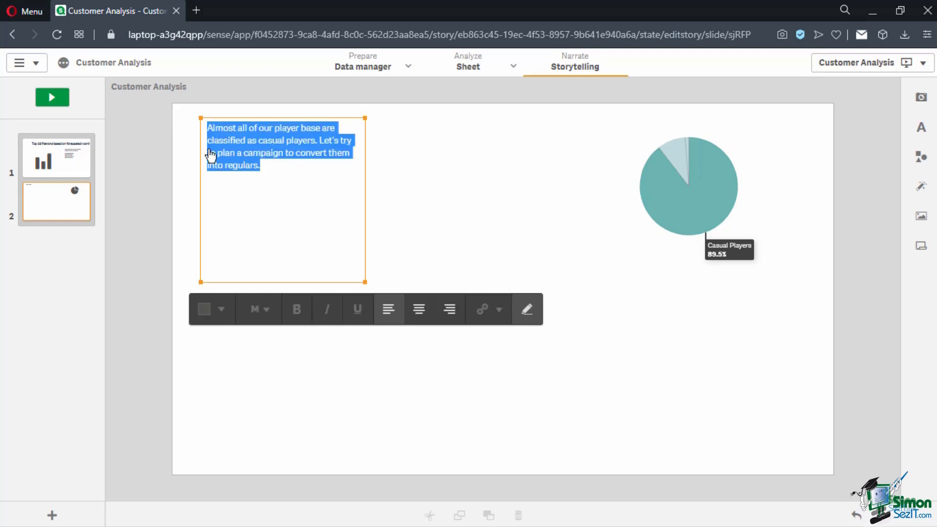
{"action": "left_click", "coordinate": [260, 309]}
{"action": "left_click", "coordinate": [260, 438]}
Widen and flatten the paragraph box so its text spans three lines beside the pie chart without overlapping it
{"action": "left_click_drag", "start_coordinate": [365, 282], "coordinate": [631, 258]}
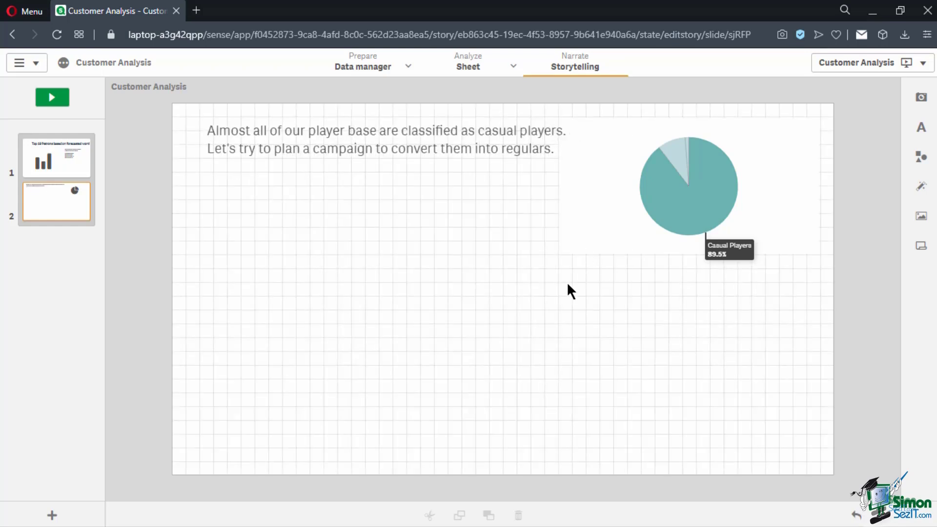
{"action": "left_click", "coordinate": [473, 134]}
{"action": "left_click_drag", "start_coordinate": [586, 119], "coordinate": [556, 150]}
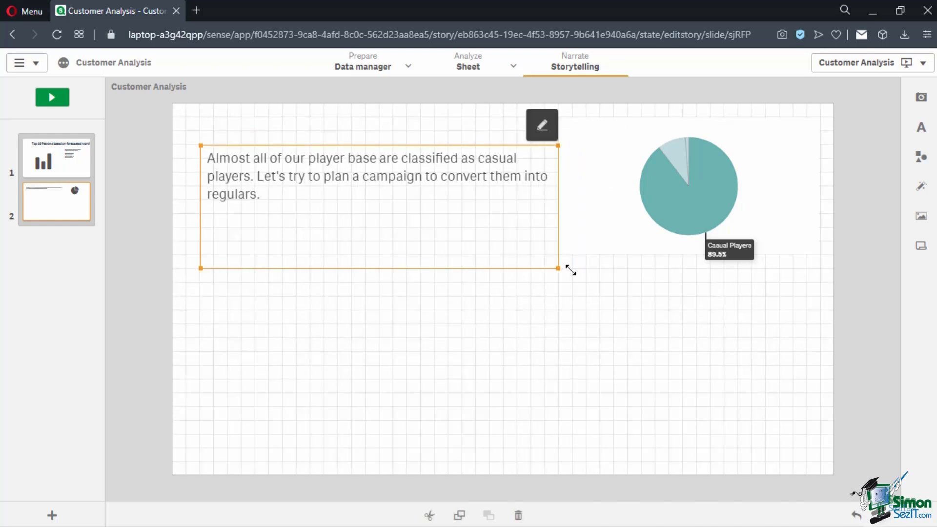
{"action": "left_click_drag", "start_coordinate": [560, 269], "coordinate": [544, 229]}
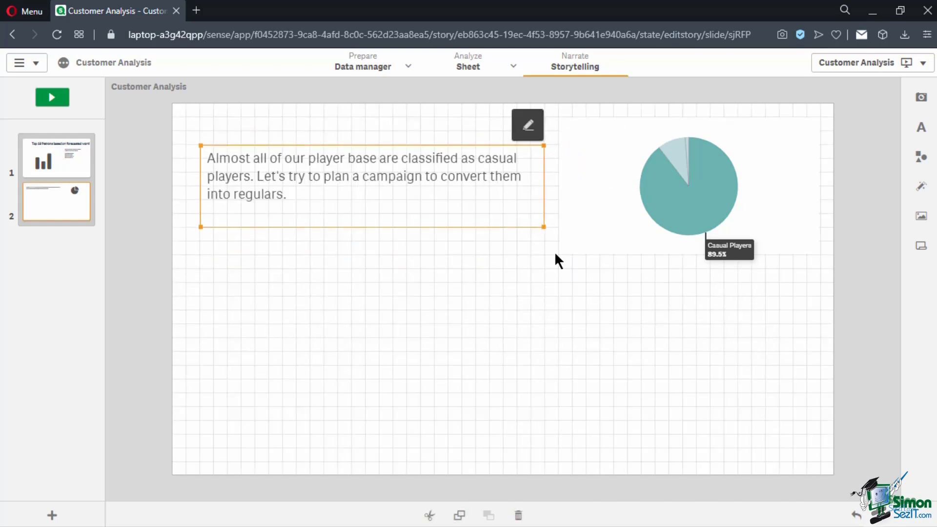
Place the "treemap of preferred game" snapshot on the slide, shrink it slightly and position it below the pie chart
{"action": "left_click", "coordinate": [921, 97]}
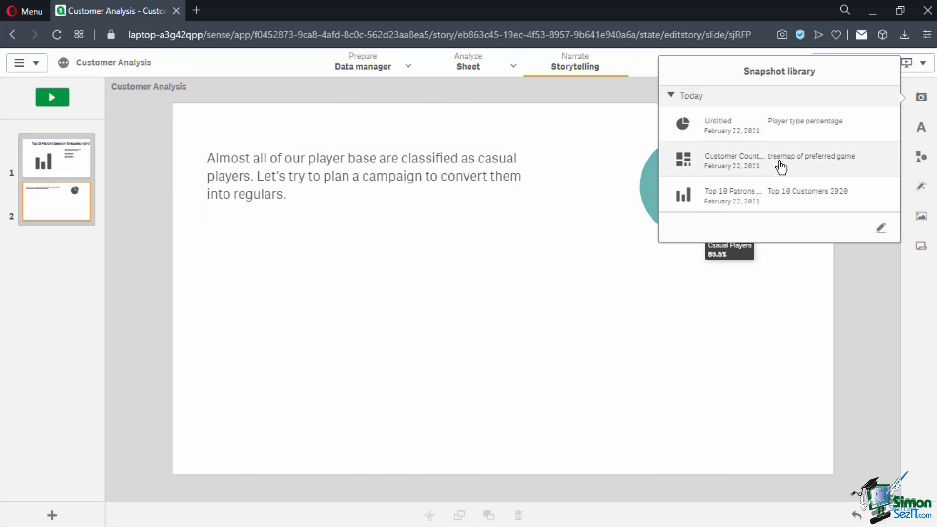
{"action": "left_click_drag", "start_coordinate": [780, 168], "coordinate": [588, 364]}
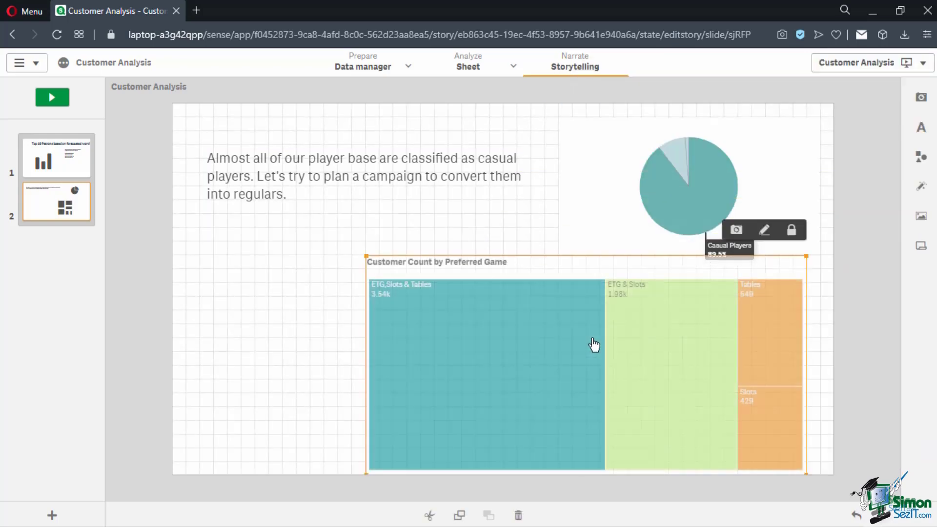
{"action": "left_click_drag", "start_coordinate": [367, 264], "coordinate": [435, 285]}
{"action": "mouse_move", "coordinate": [569, 295]}
{"action": "left_mouse_down"}
{"action": "mouse_move", "coordinate": [568, 280]}
{"action": "mouse_move", "coordinate": [578, 279]}
{"action": "left_mouse_up"}
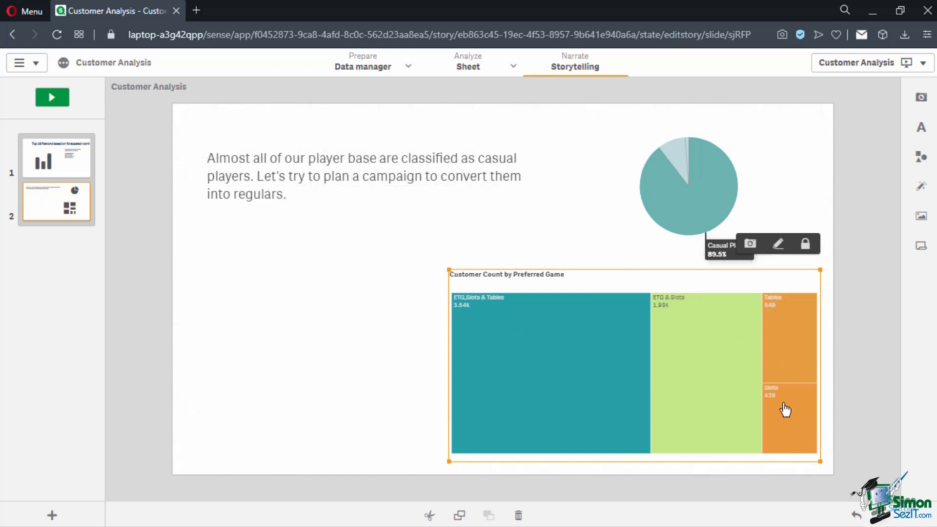
{"action": "left_click", "coordinate": [634, 253]}
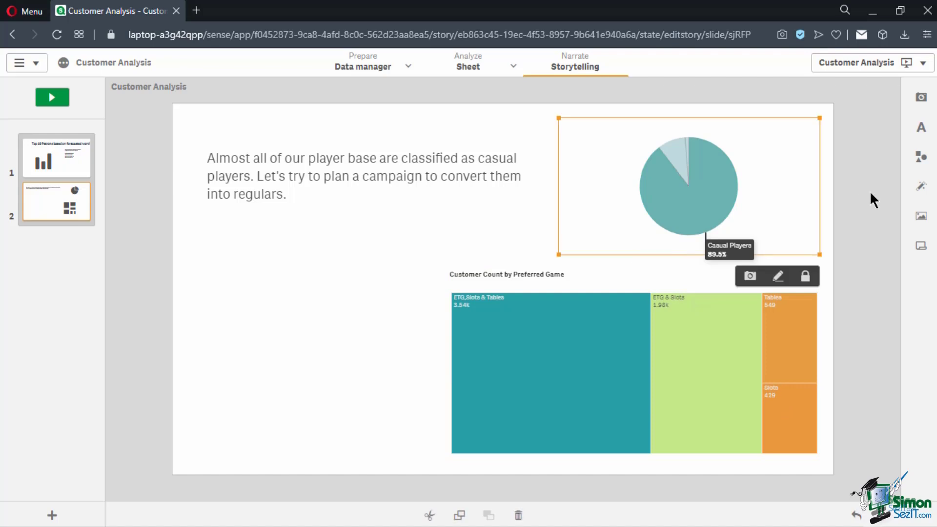
{"action": "left_click", "coordinate": [920, 190]}
{"action": "left_click_drag", "start_coordinate": [860, 198], "coordinate": [884, 348]}
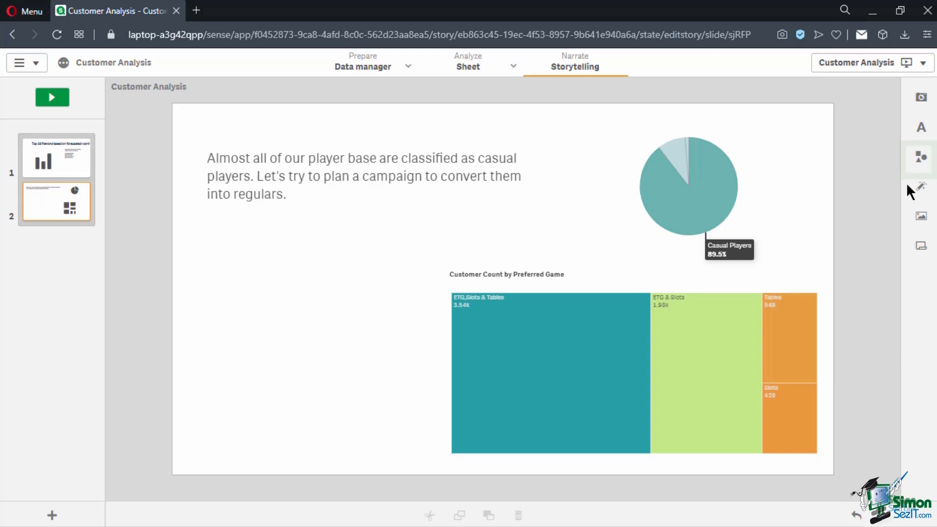
Add a right-pointing callout shape beside the treemap, enlarge it and position its tip on the treemap's left edge
{"action": "left_click", "coordinate": [922, 157]}
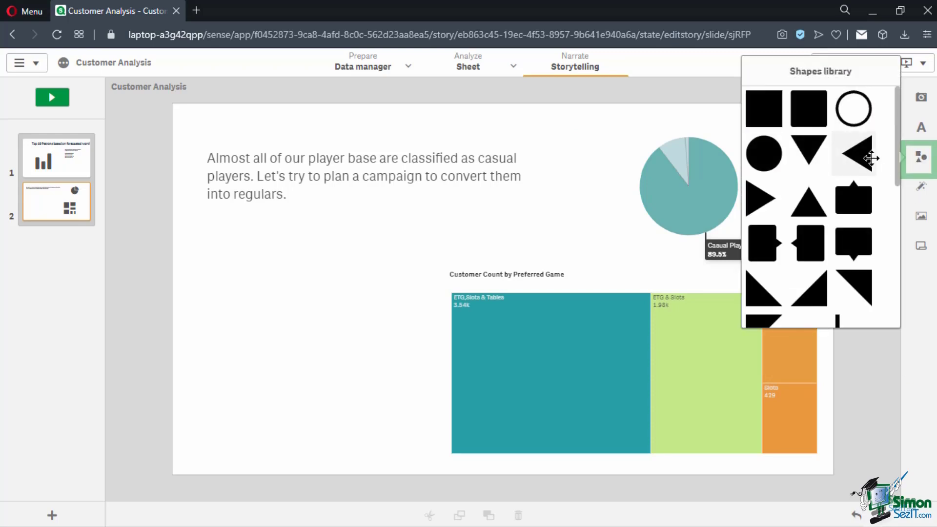
{"action": "scroll", "coordinate": [870, 157], "scroll_direction": "down", "scroll_amount": 5}
{"action": "scroll", "coordinate": [871, 160], "scroll_direction": "up", "scroll_amount": 5}
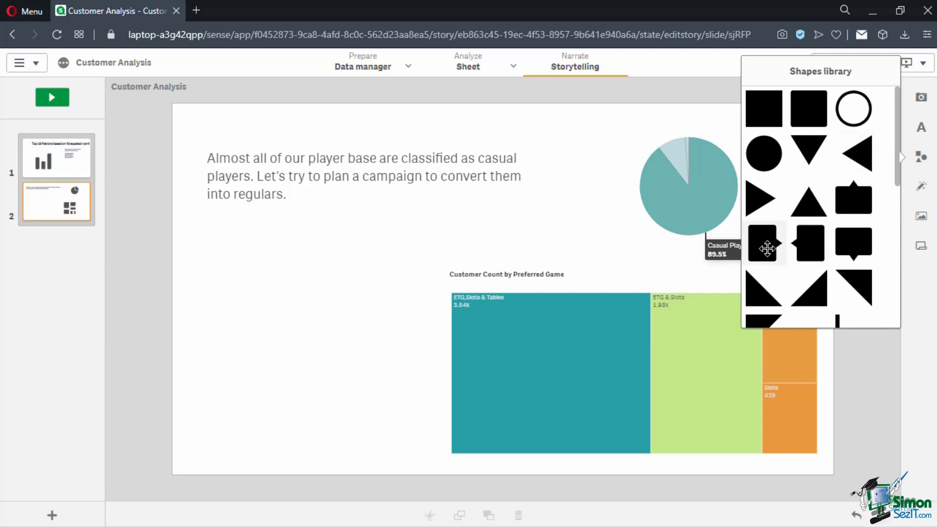
{"action": "left_click_drag", "start_coordinate": [768, 249], "coordinate": [369, 340]}
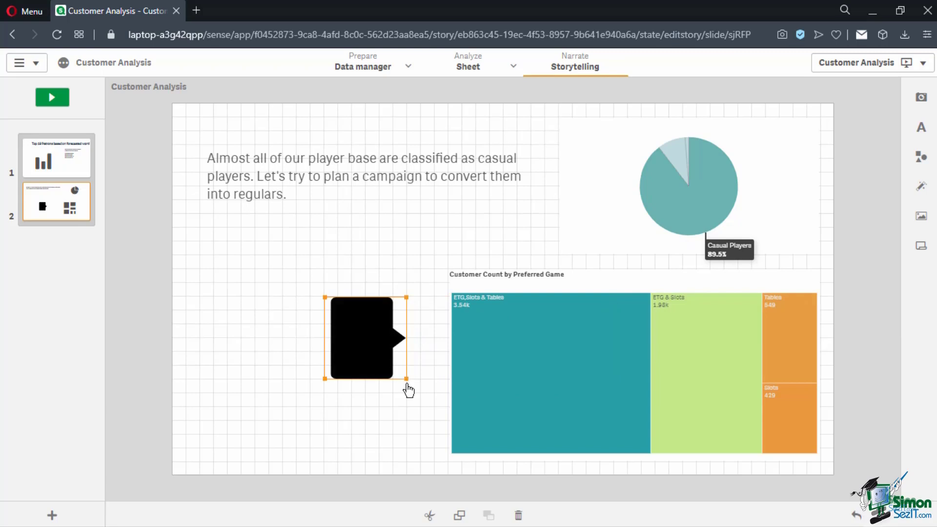
{"action": "left_click_drag", "start_coordinate": [406, 389], "coordinate": [488, 449]}
{"action": "left_click_drag", "start_coordinate": [419, 404], "coordinate": [395, 398]}
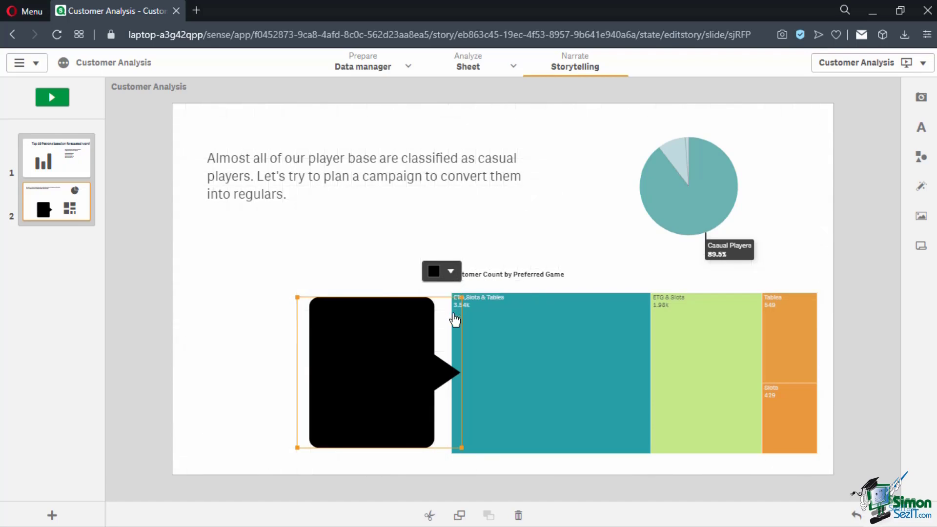
Bring the callout shape forward one level and recolour it light grey (#b0afae)
{"action": "right_click", "coordinate": [402, 366]}
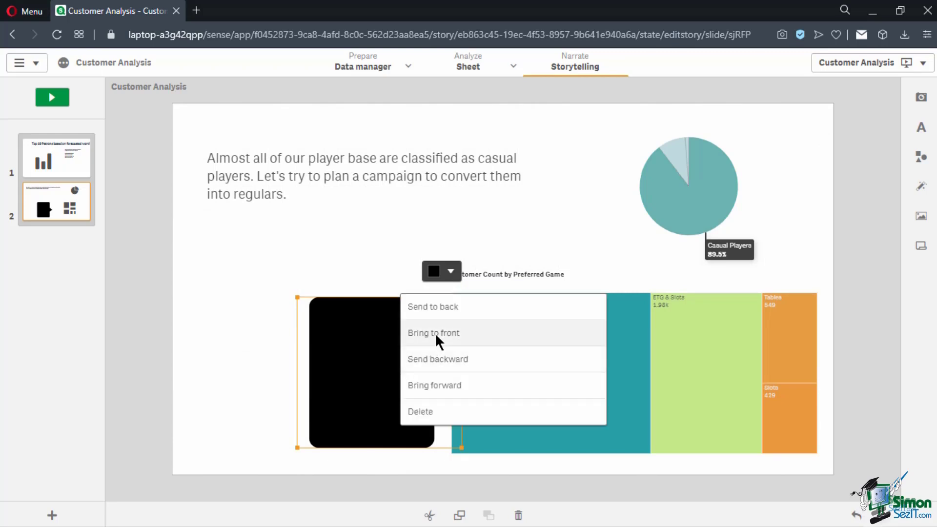
{"action": "left_click", "coordinate": [435, 385]}
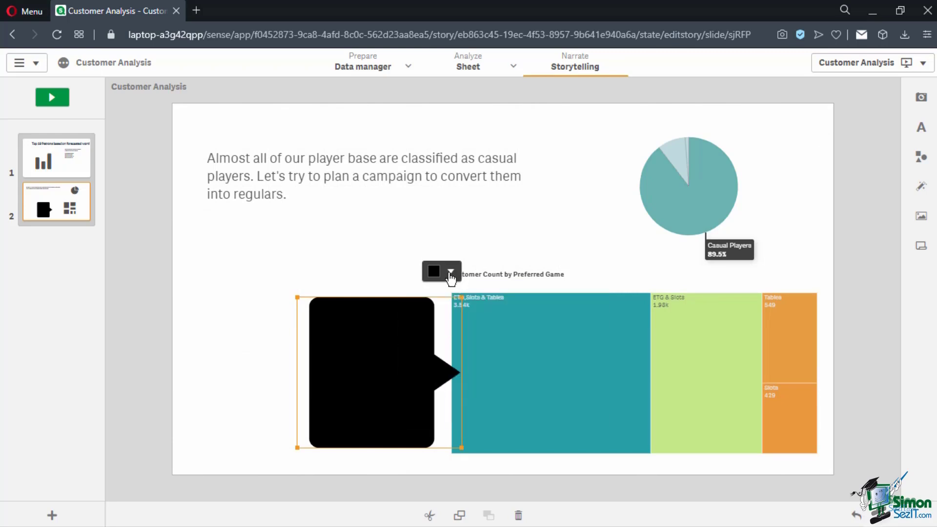
{"action": "left_click", "coordinate": [450, 274]}
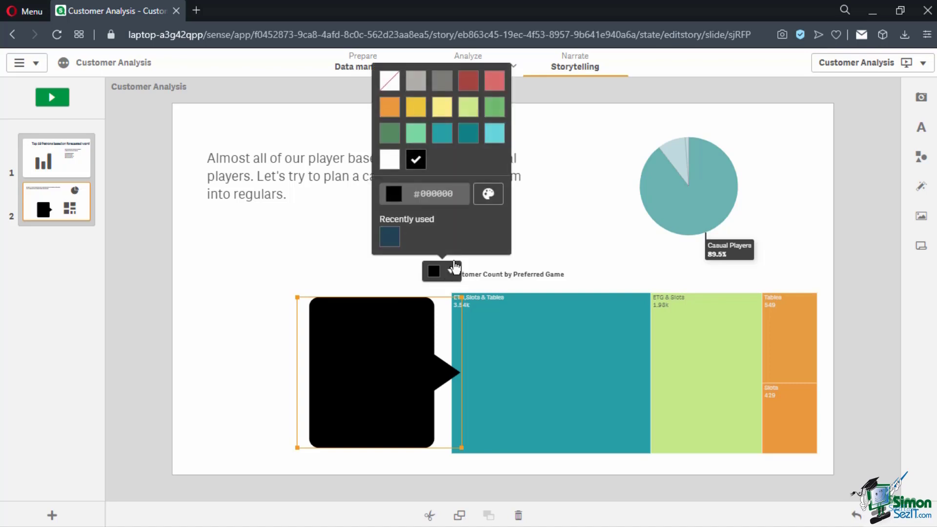
{"action": "left_click", "coordinate": [415, 79]}
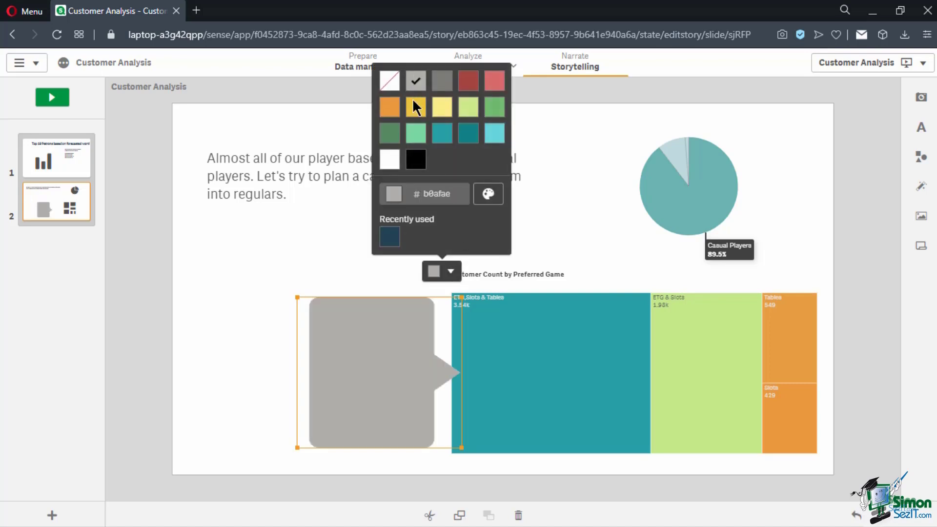
{"action": "left_click", "coordinate": [413, 277]}
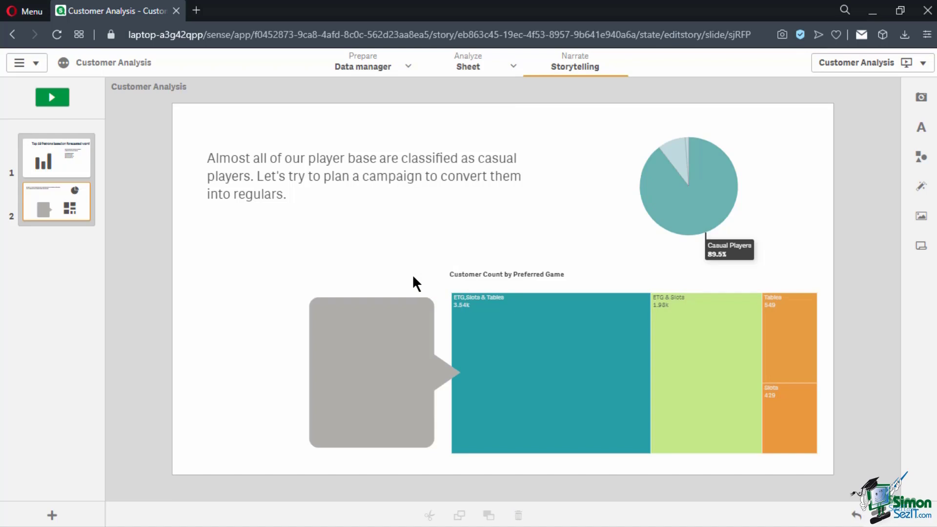
Add a paragraph over the grey callout and begin its text with "We can use a discounted cash in promo to"
{"action": "left_click", "coordinate": [922, 127]}
{"action": "left_click_drag", "start_coordinate": [786, 160], "coordinate": [410, 402]}
{"action": "double_click", "coordinate": [354, 360]}
{"action": "type", "text": "We can use a discounted c"}
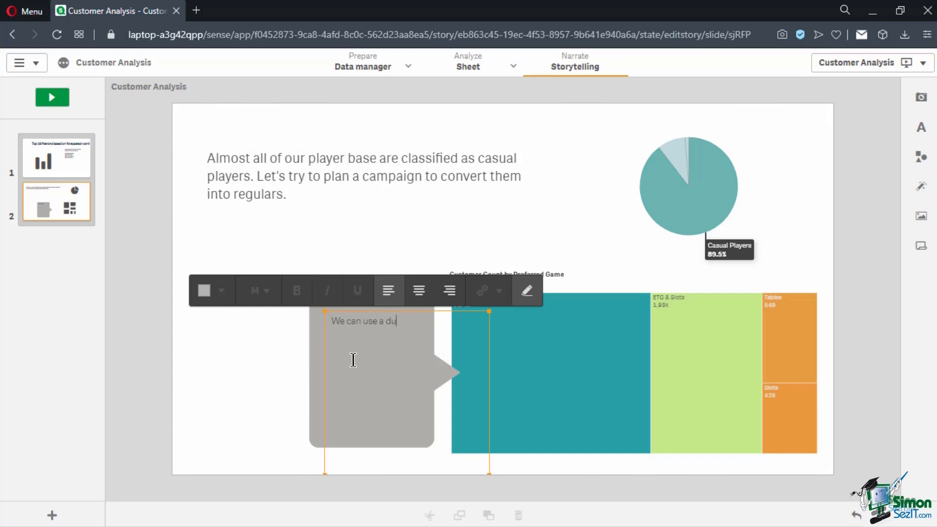
{"action": "type", "text": "ash in promo to "}
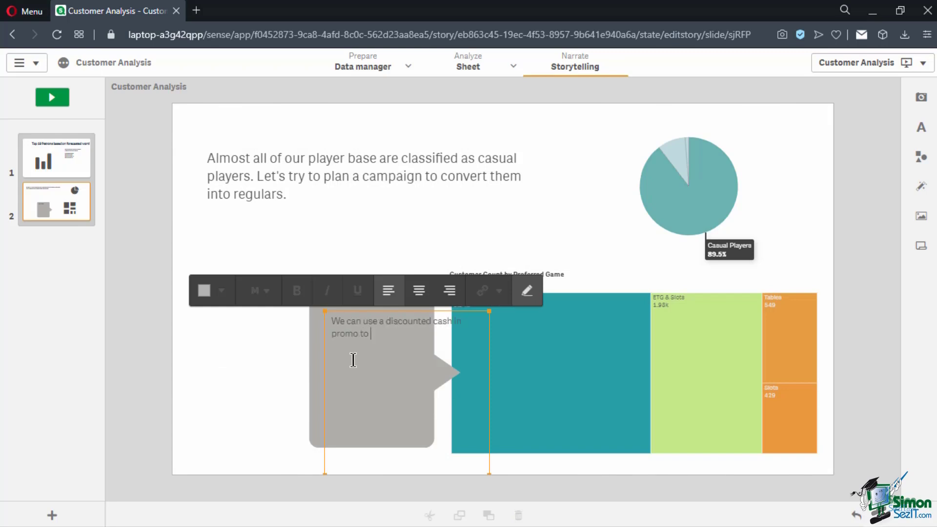
Continue the paragraph with "be used in a varied amount of ETG, Slots and Table games if they regularly visit or if they avail our loyalty membership card."
{"action": "type", "text": "be used in a varied amount of ETG, Slots and Table G"}
{"action": "key", "text": "BackSpace"}
{"action": "type", "text": "games if the"}
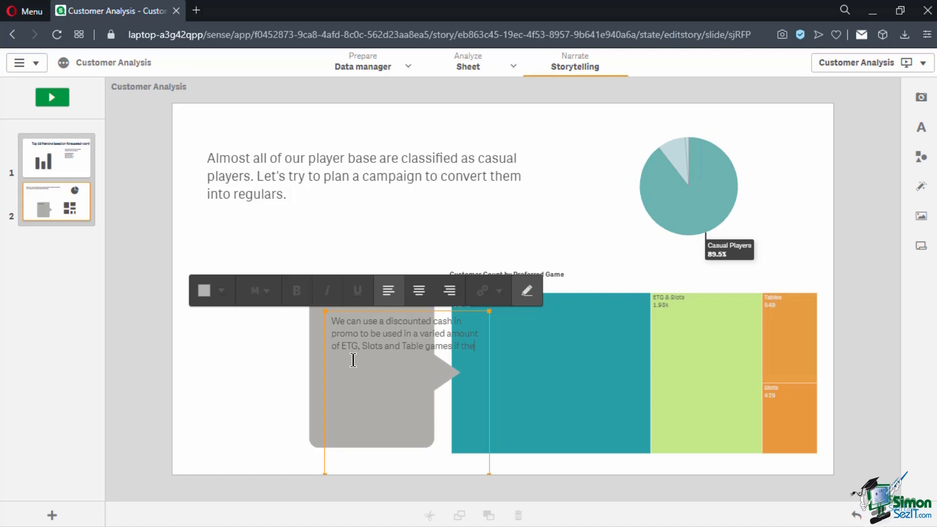
{"action": "type", "text": "y require"}
{"action": "key", "text": "BackSpace"}
{"action": "type", "text": "gularly visit or if they avail our loyalty membership card."}
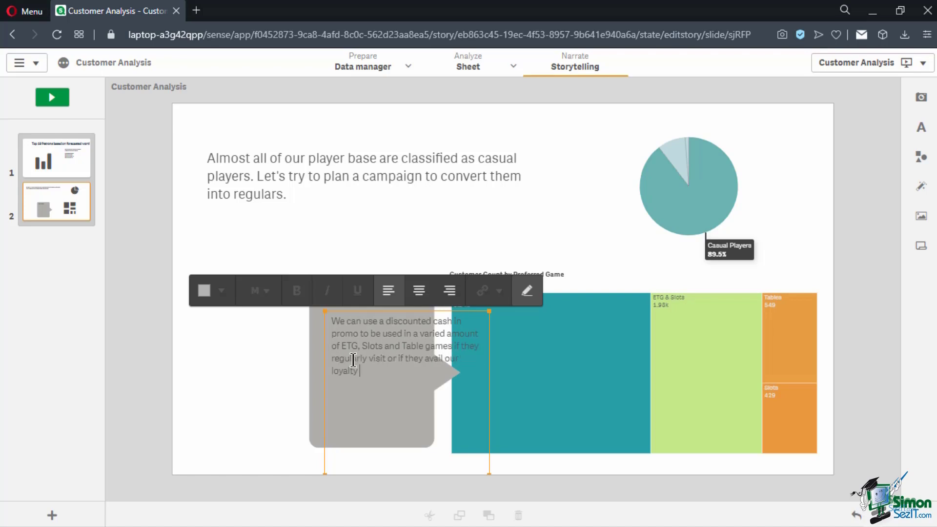
Shrink the paragraph box to fit inside the grey callout and select all of its text
{"action": "left_click", "coordinate": [477, 461]}
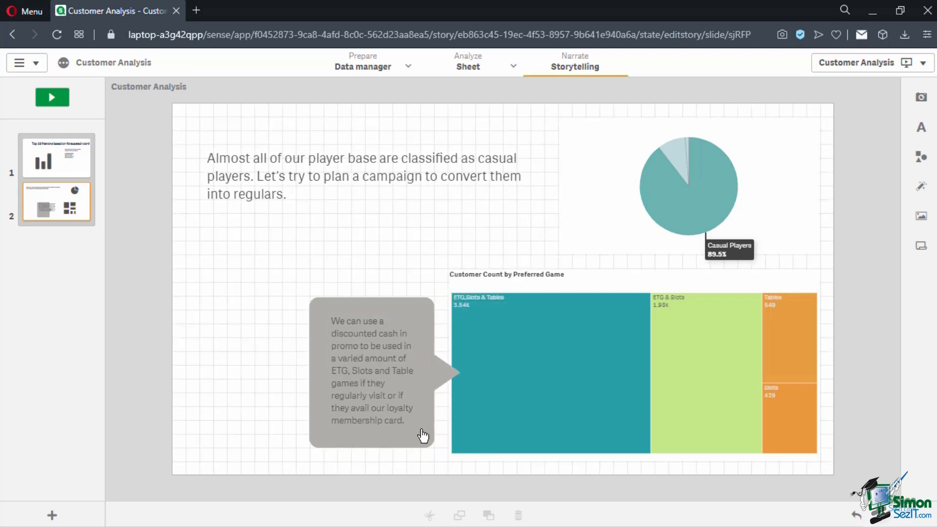
{"action": "left_click", "coordinate": [401, 398]}
{"action": "key", "text": "ctrl+a"}
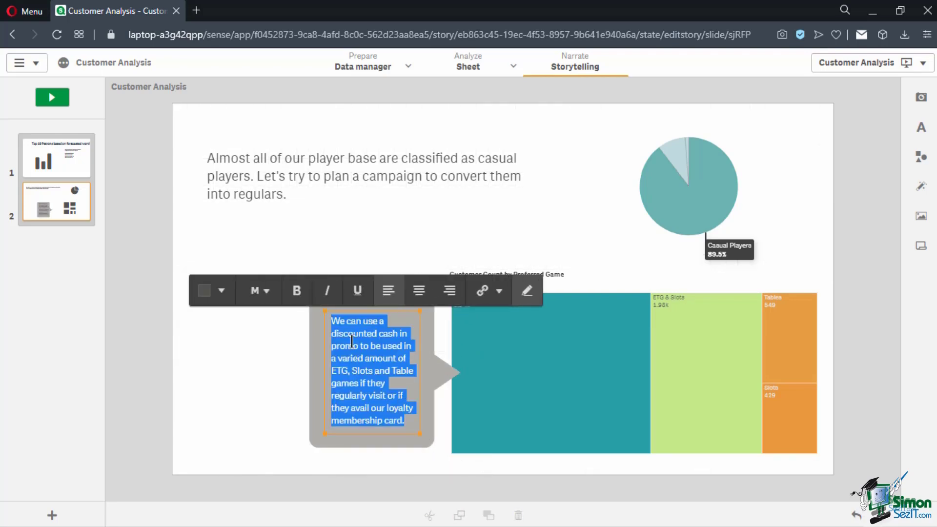
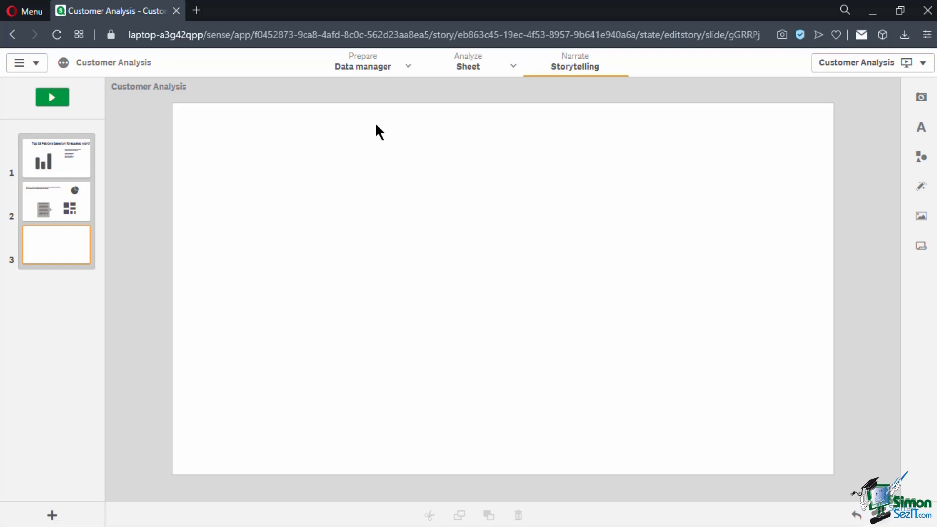
Take a snapshot of the sheet's Expected Next Visit bar chart and annotate it "Expected month of next visit"
{"action": "left_click", "coordinate": [465, 67]}
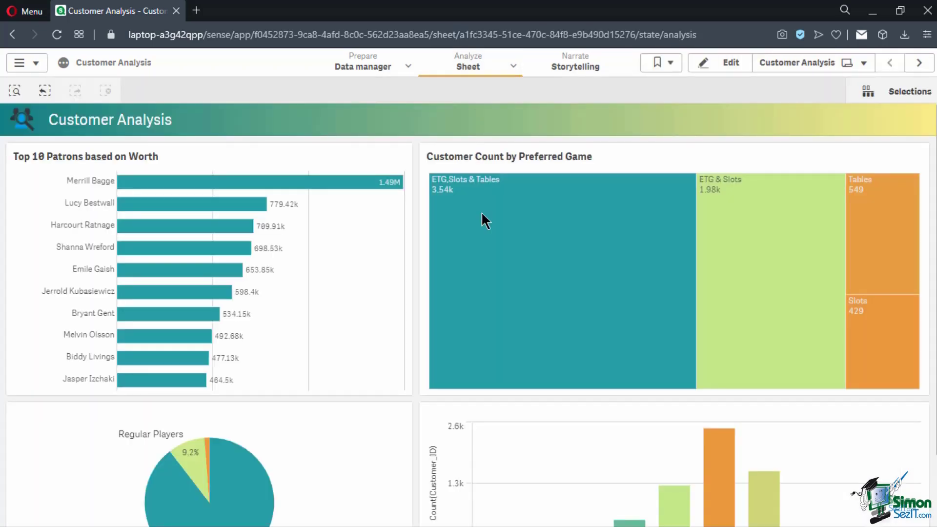
{"action": "scroll", "coordinate": [848, 448], "scroll_direction": "down", "scroll_amount": 2}
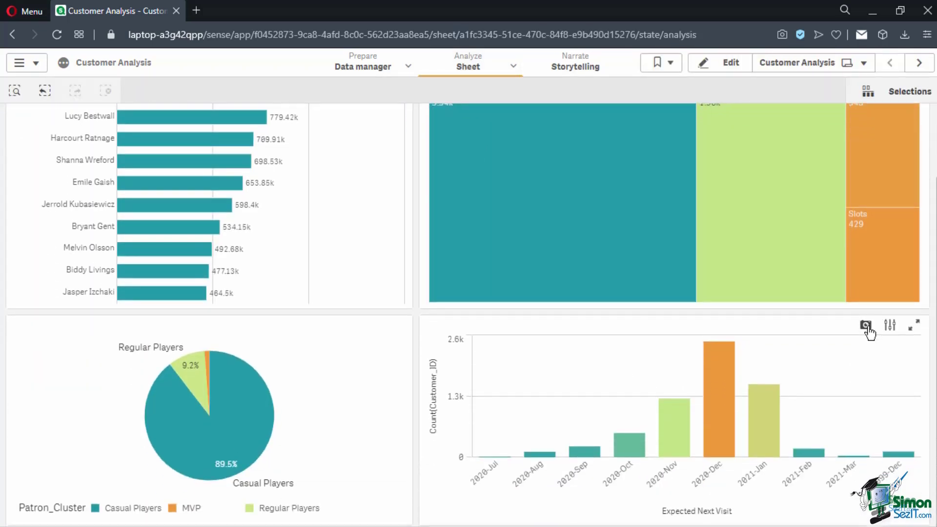
{"action": "left_click", "coordinate": [867, 326]}
{"action": "left_click", "coordinate": [833, 395]}
{"action": "type", "text": "E"}
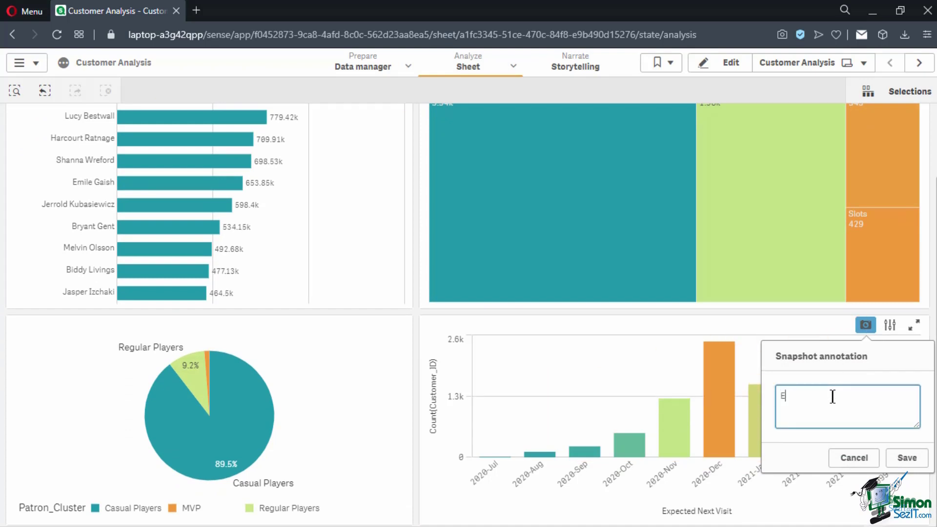
{"action": "type", "text": "xpected month of next v"}
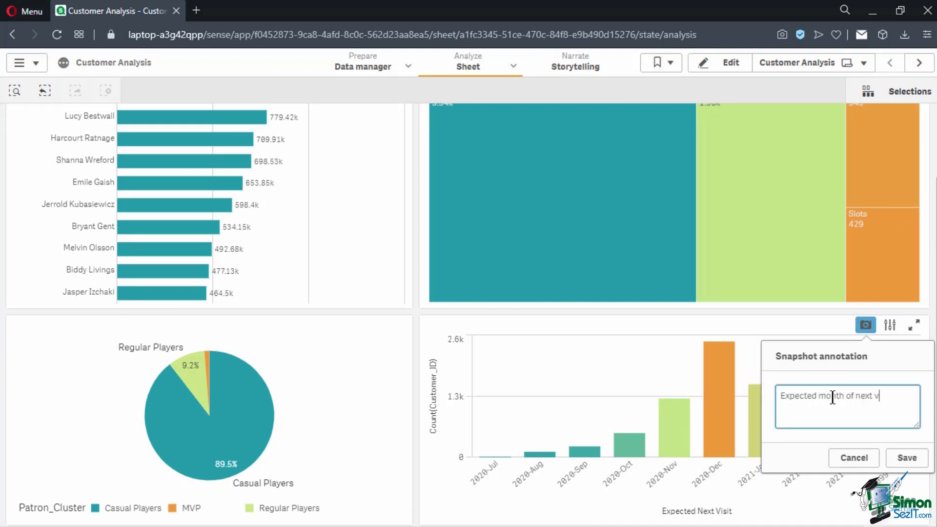
{"action": "type", "text": "isit"}
{"action": "left_click", "coordinate": [901, 457]}
Place the "Expected month of next visit" snapshot on the story's blank third slide and enlarge it across the lower part
{"action": "left_click", "coordinate": [578, 67]}
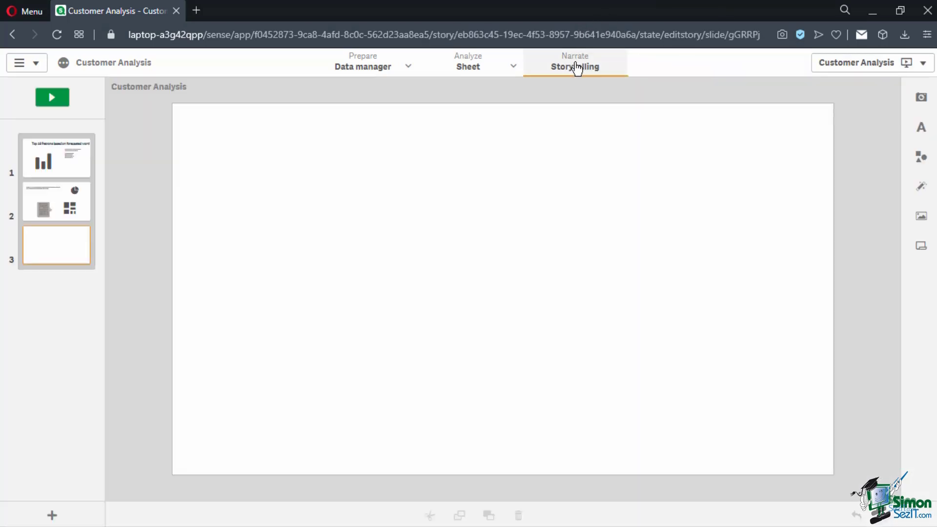
{"action": "left_click", "coordinate": [920, 98]}
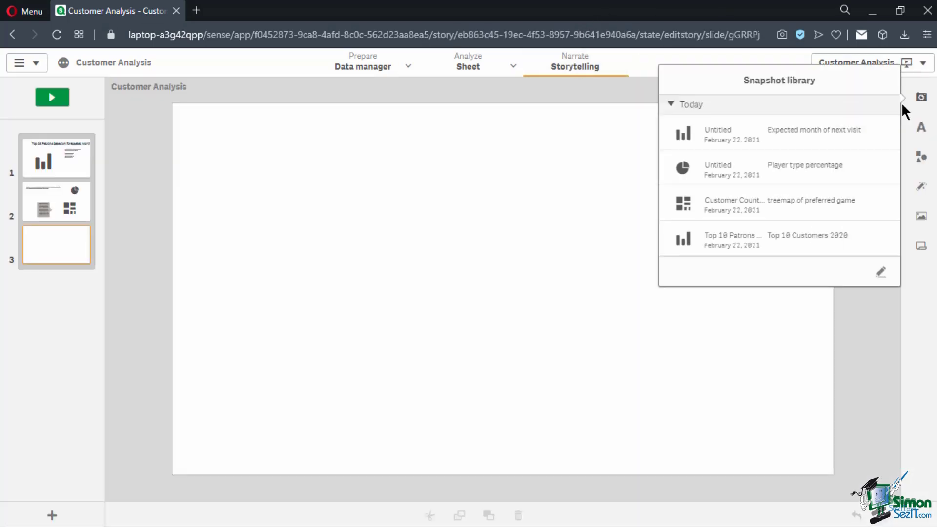
{"action": "left_click_drag", "start_coordinate": [807, 142], "coordinate": [500, 337]}
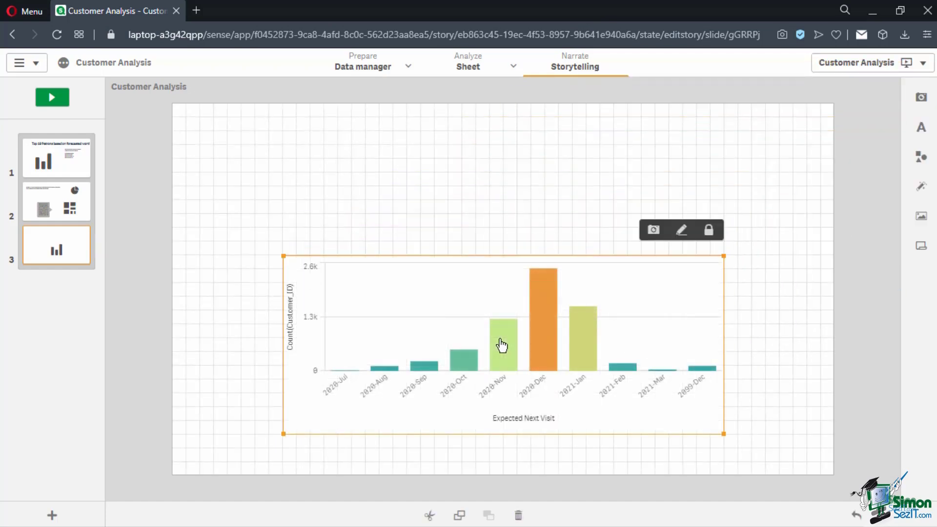
{"action": "left_click_drag", "start_coordinate": [284, 253], "coordinate": [338, 252]}
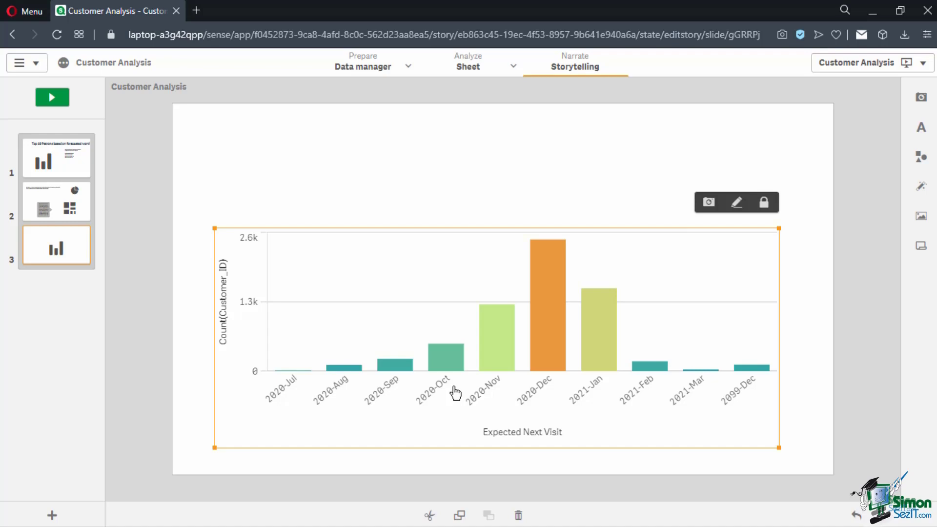
Apply a data-point highlight effect to the bar chart and select 2020-Oct as its data point
{"action": "left_click", "coordinate": [913, 192]}
{"action": "left_click_drag", "start_coordinate": [771, 237], "coordinate": [554, 337]}
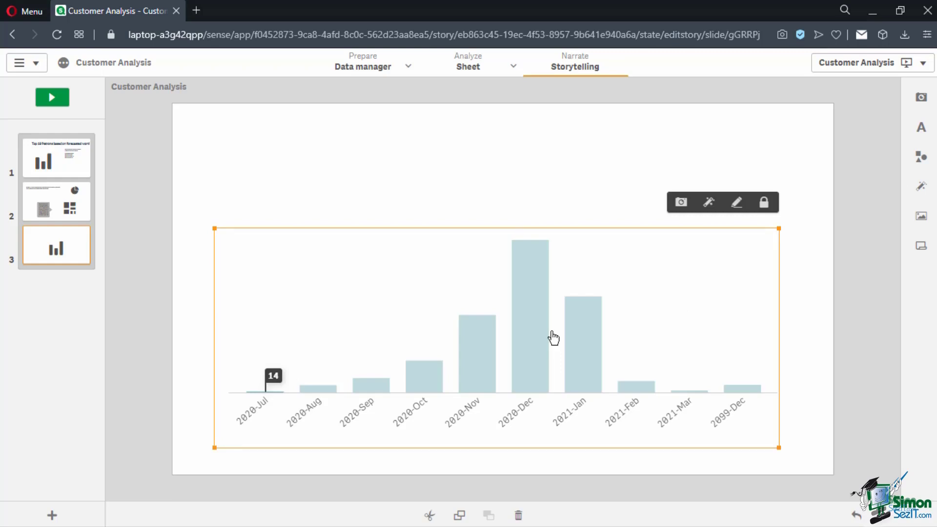
{"action": "left_click", "coordinate": [711, 206]}
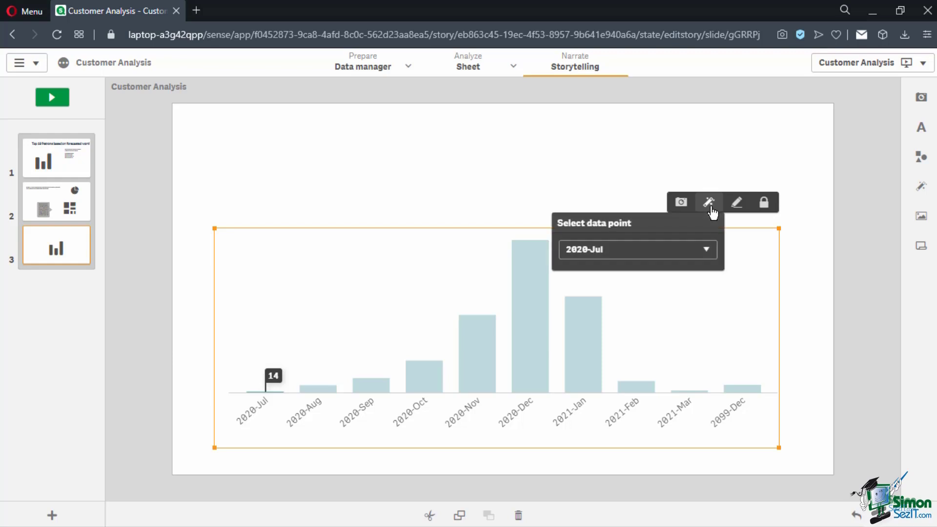
{"action": "left_click", "coordinate": [691, 255]}
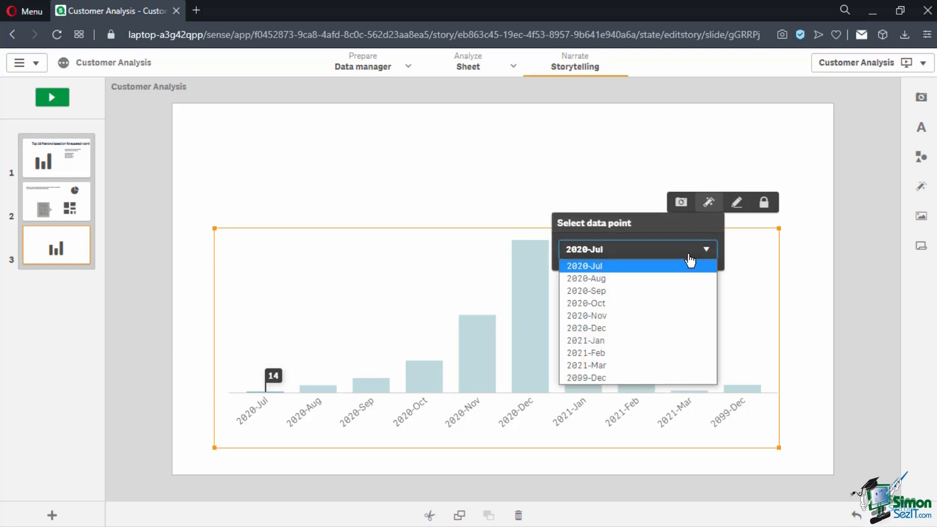
{"action": "left_click", "coordinate": [614, 304]}
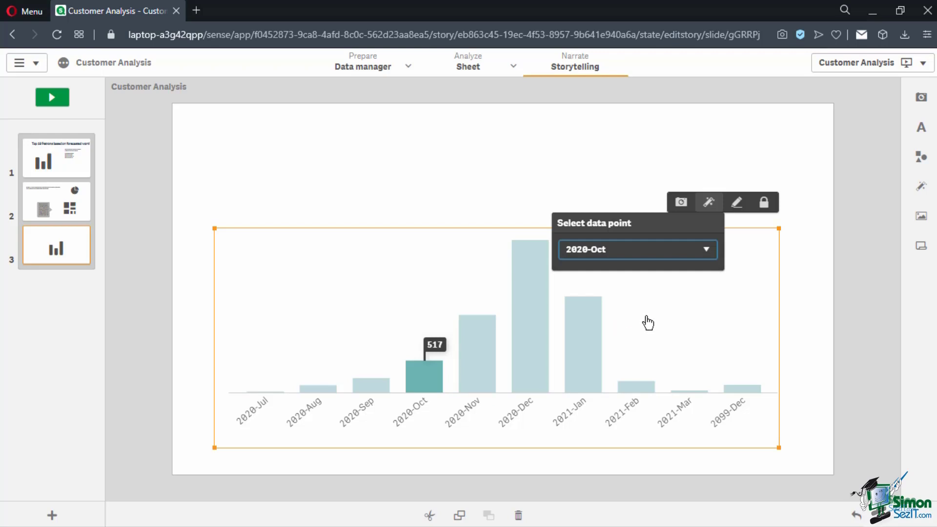
{"action": "left_click", "coordinate": [804, 214]}
Add a wide paragraph reading "Customer's expected visit starts increasing significantly in October. We can start the campaign in this month to maximize the influx of Customers."
{"action": "left_click", "coordinate": [916, 132]}
{"action": "left_click_drag", "start_coordinate": [869, 153], "coordinate": [301, 205]}
{"action": "double_click", "coordinate": [303, 204]}
{"action": "type", "text": "Customer's expected visit starts increasing significantly in October. We can start the campaign in this month to maximize the influx of Customers."}
{"action": "left_click_drag", "start_coordinate": [379, 282], "coordinate": [600, 216]}
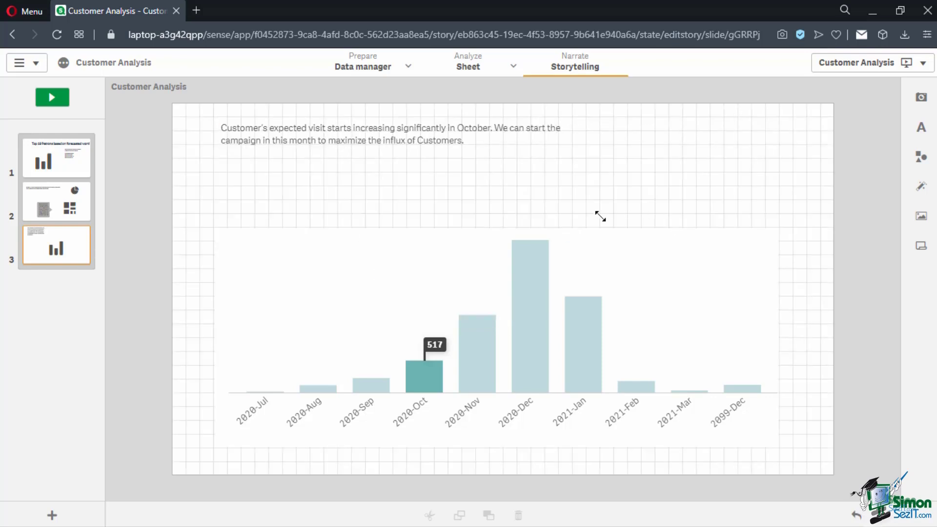
Make the word "October" bold and set the text size of the whole paragraph to L
{"action": "left_click", "coordinate": [523, 150]}
{"action": "double_click", "coordinate": [479, 128]}
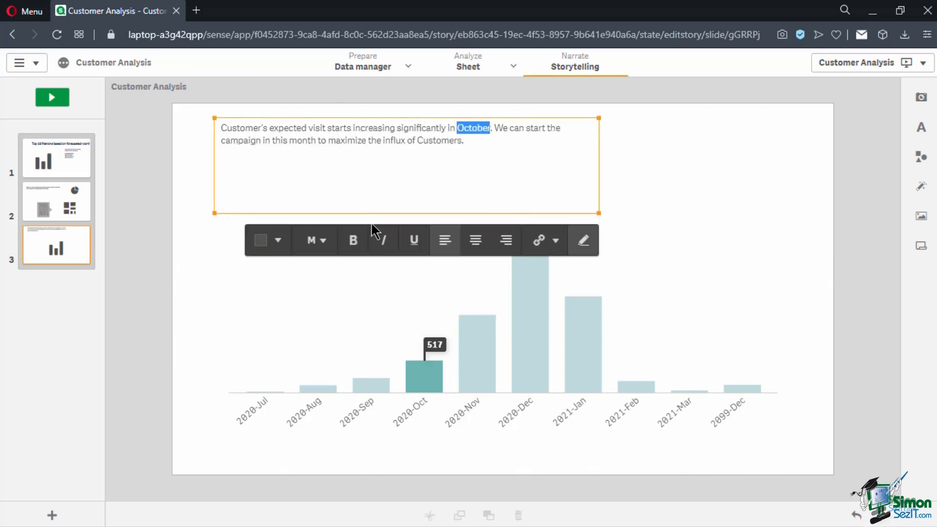
{"action": "left_click", "coordinate": [353, 240]}
{"action": "left_click_drag", "start_coordinate": [490, 153], "coordinate": [219, 116]}
{"action": "left_click", "coordinate": [327, 238]}
{"action": "left_click", "coordinate": [315, 366]}
Widen the paragraph box so its text spans two lines and move it down closer to the bar chart
{"action": "left_click", "coordinate": [612, 216]}
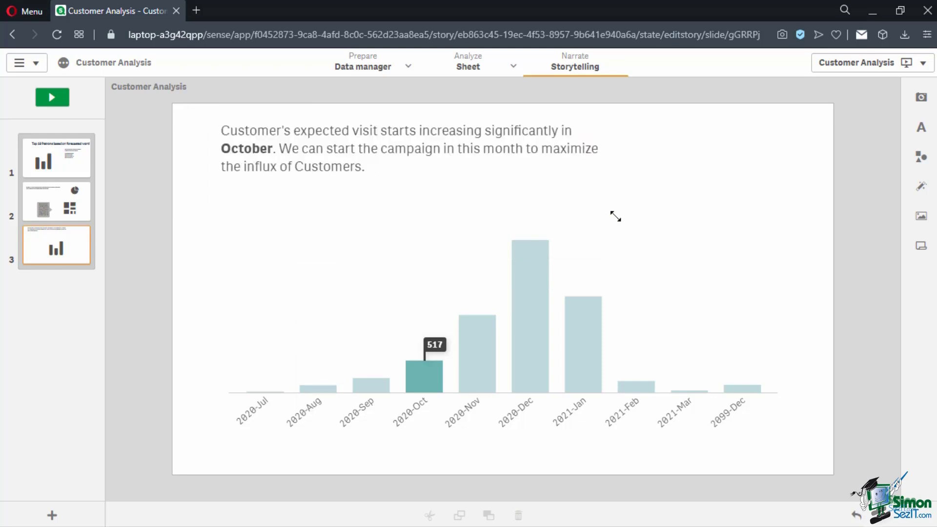
{"action": "left_click_drag", "start_coordinate": [649, 130], "coordinate": [654, 157]}
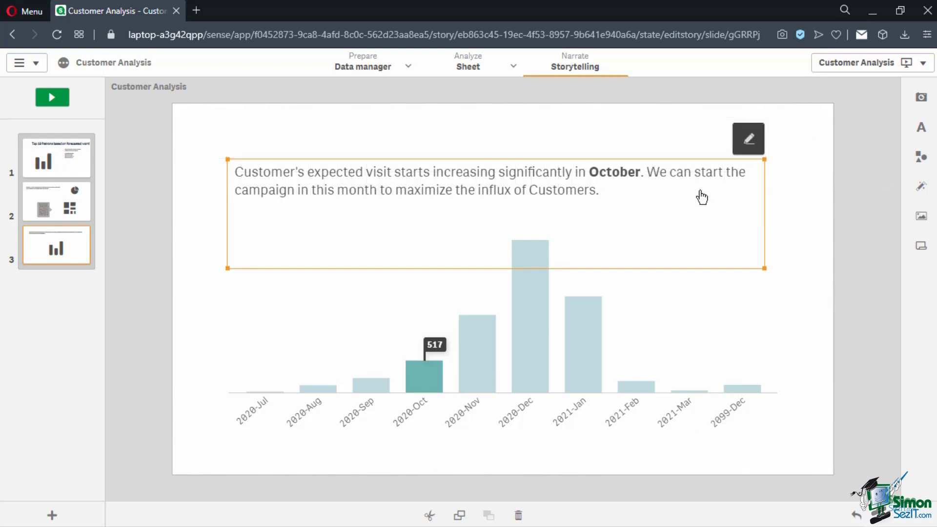
Link the entire October campaign paragraph to the bookmark "general page bookmark"
{"action": "left_click", "coordinate": [618, 192]}
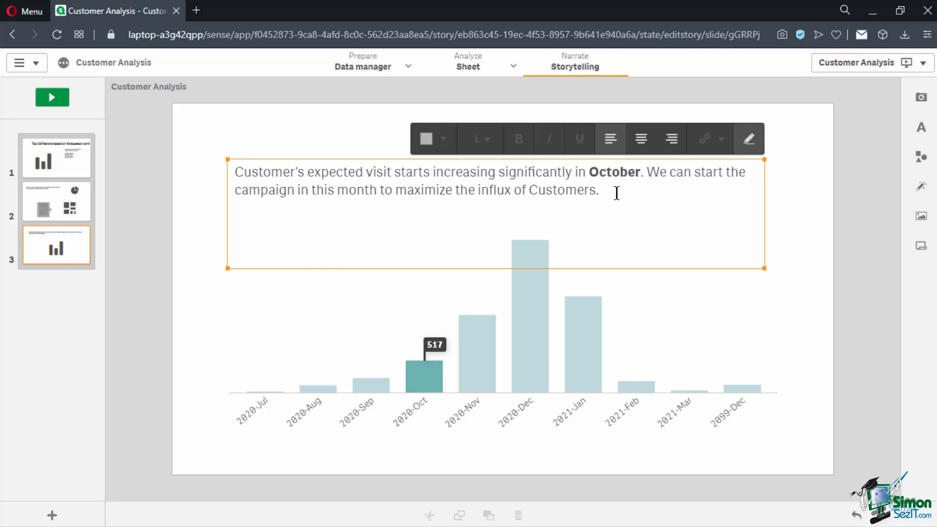
{"action": "key", "text": "ctrl+a"}
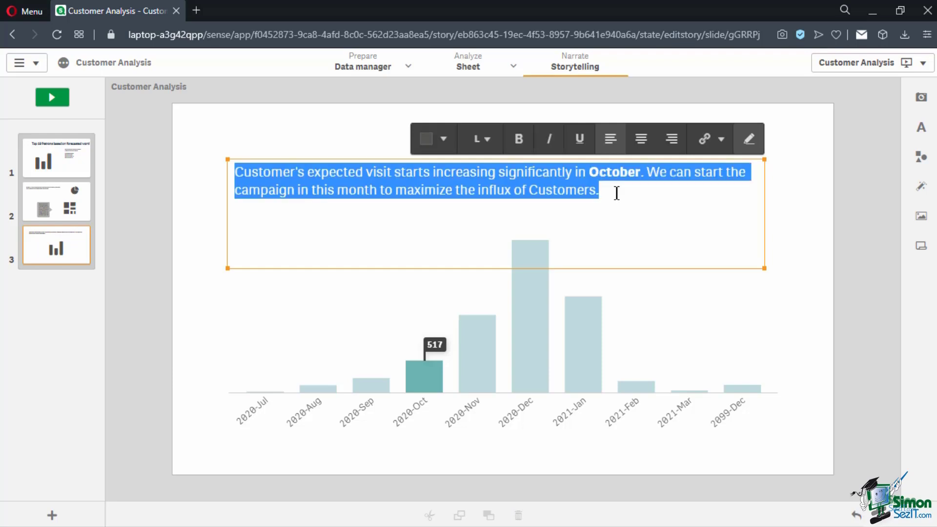
{"action": "left_click", "coordinate": [723, 147]}
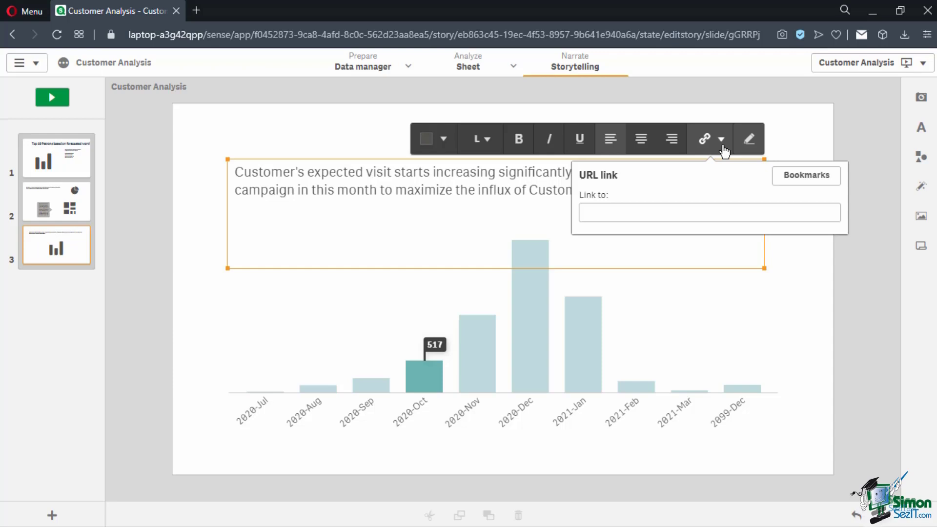
{"action": "left_click", "coordinate": [811, 185]}
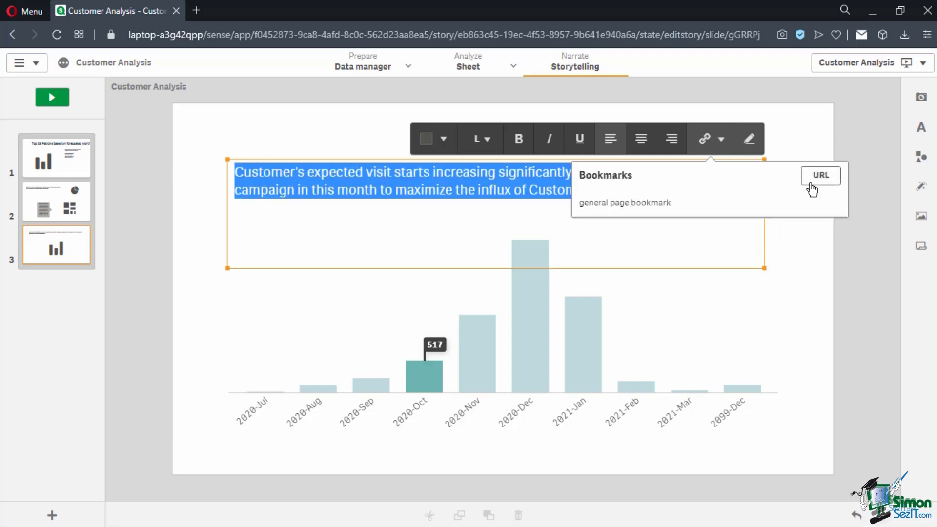
{"action": "left_click", "coordinate": [635, 209]}
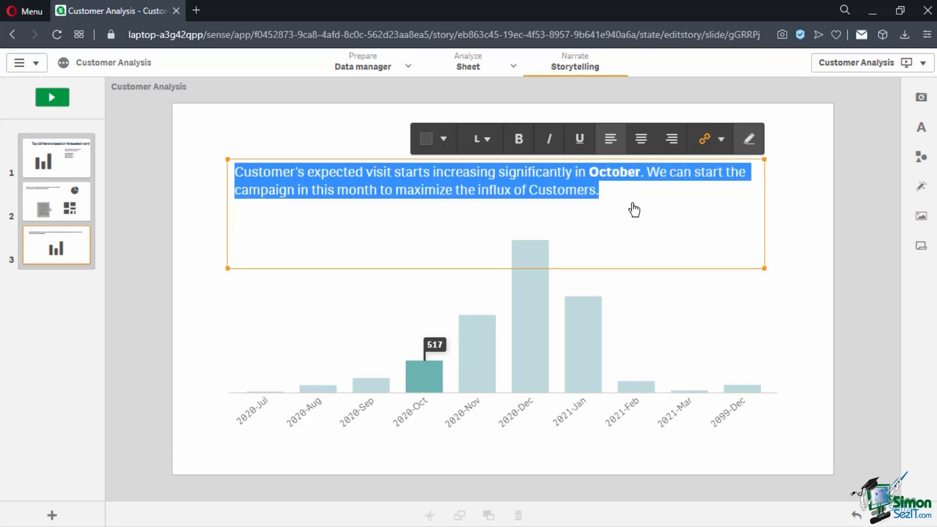
{"action": "left_click", "coordinate": [788, 210]}
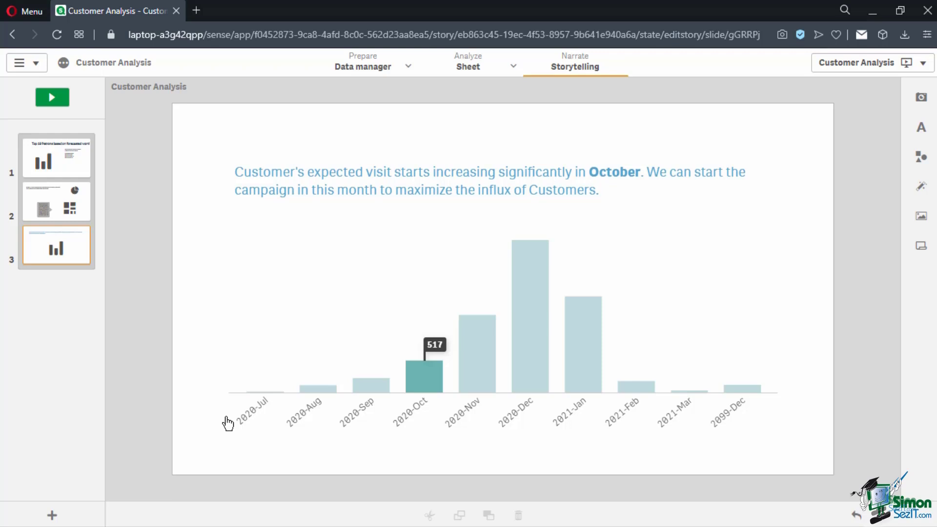
Add the Details sheet to the story as a live data sheet slide and align it left
{"action": "left_click", "coordinate": [921, 249]}
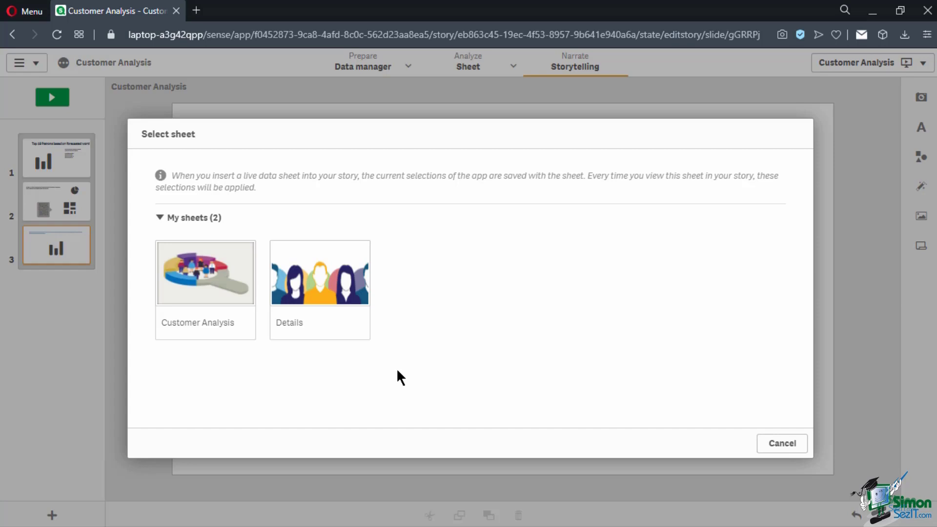
{"action": "left_click", "coordinate": [351, 322]}
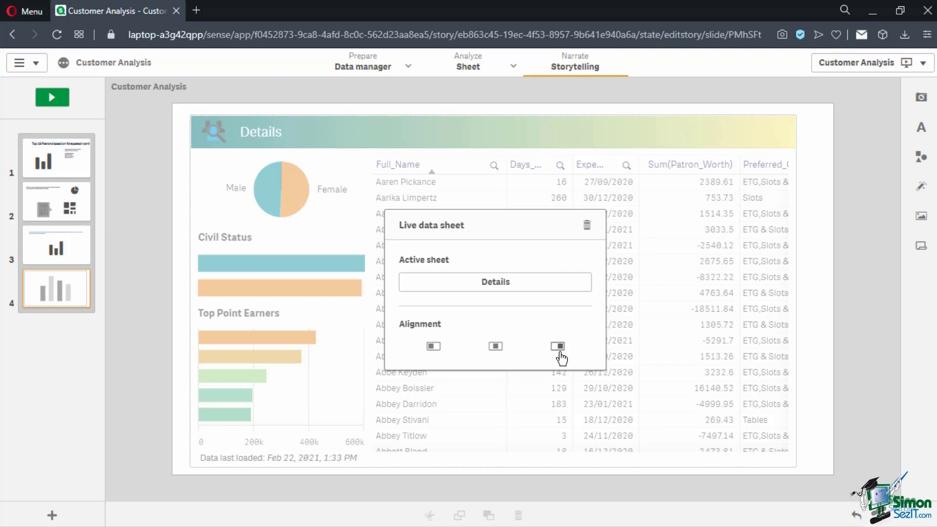
{"action": "left_click", "coordinate": [434, 346]}
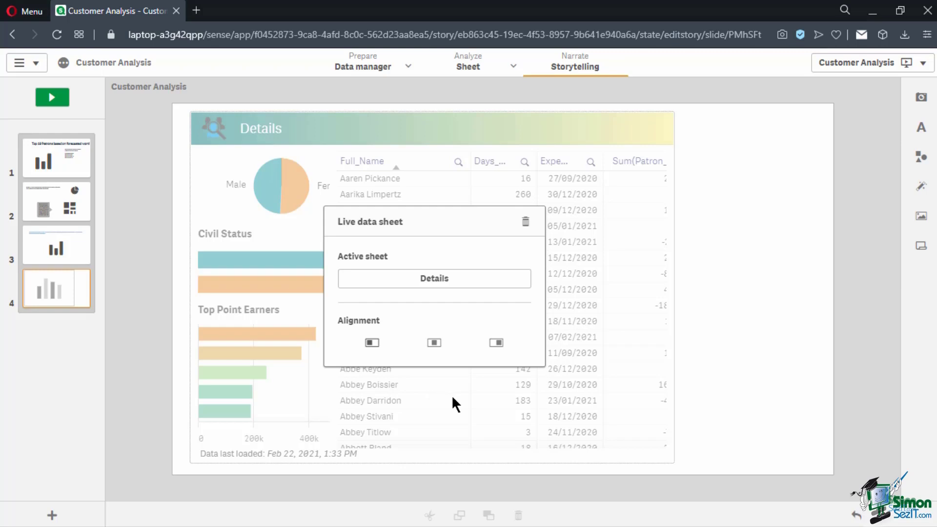
Insert the image topspin.png and shrink it to fit the blank area beside the top of the Details sheet
{"action": "left_click", "coordinate": [922, 217]}
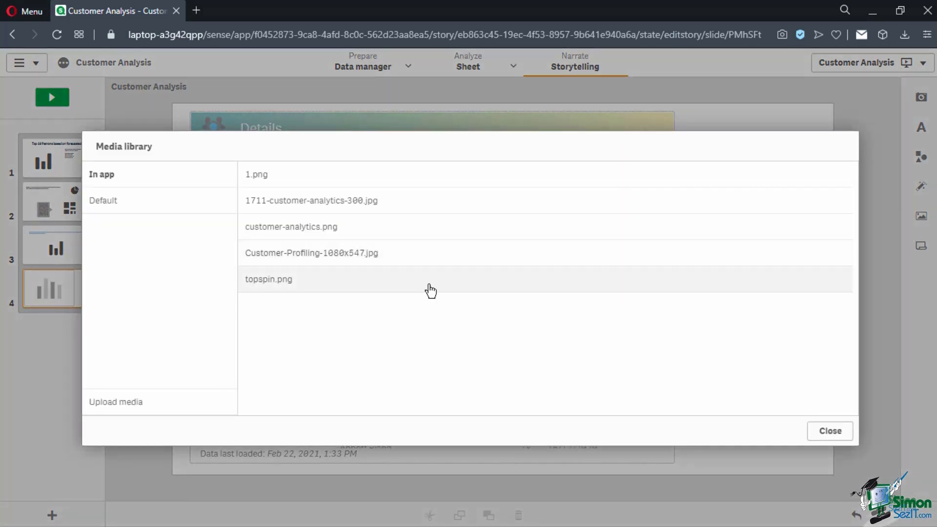
{"action": "left_click", "coordinate": [361, 289]}
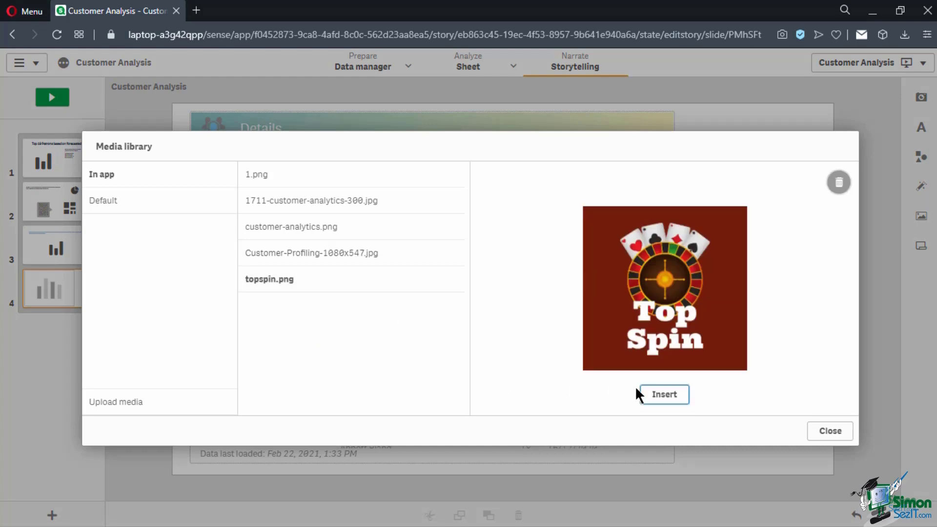
{"action": "left_click", "coordinate": [665, 393]}
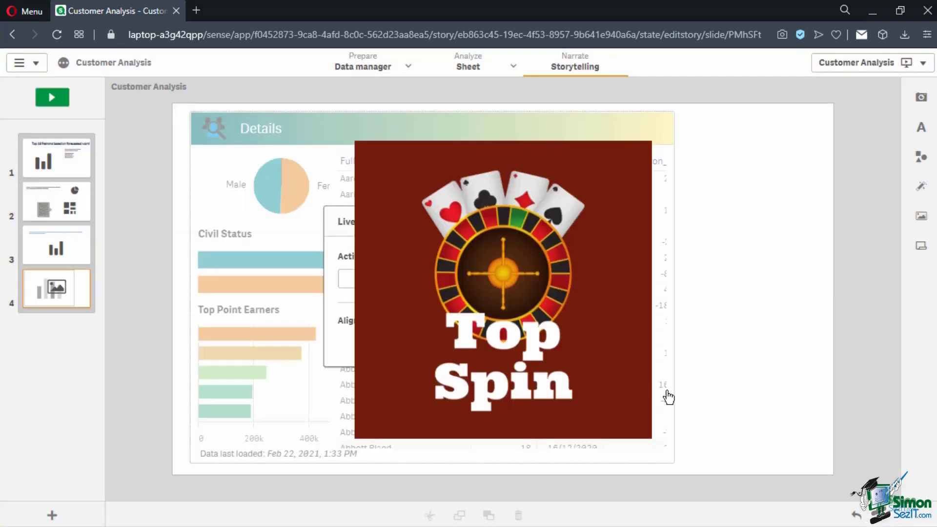
{"action": "left_click_drag", "start_coordinate": [590, 314], "coordinate": [754, 290]}
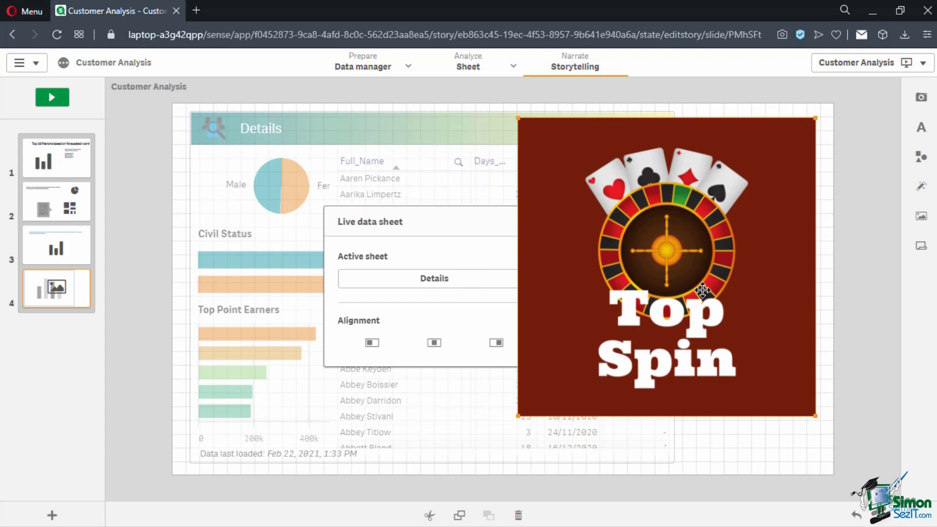
{"action": "left_click_drag", "start_coordinate": [525, 418], "coordinate": [704, 233]}
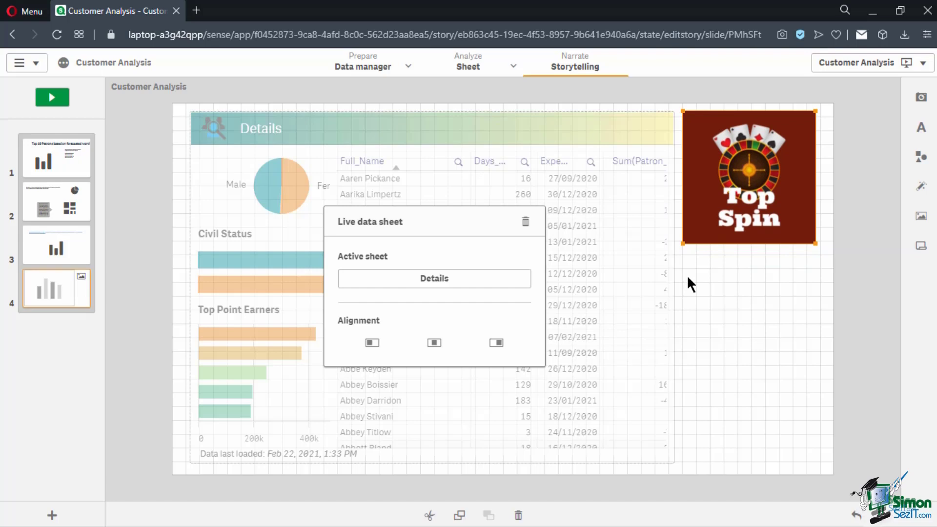
Add a title reading "Customer Details" below the Top Spin logo on the live data slide
{"action": "left_click", "coordinate": [921, 97]}
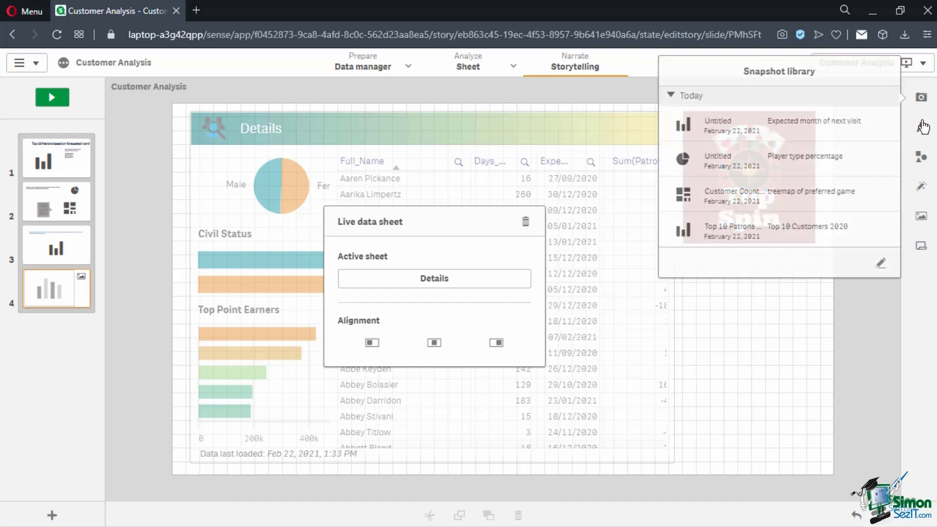
{"action": "left_click", "coordinate": [923, 126]}
{"action": "left_click_drag", "start_coordinate": [810, 140], "coordinate": [729, 286]}
{"action": "double_click", "coordinate": [716, 279]}
{"action": "type", "text": "Customer Details"}
{"action": "left_click", "coordinate": [727, 318]}
{"action": "left_click_drag", "start_coordinate": [708, 287], "coordinate": [738, 366]}
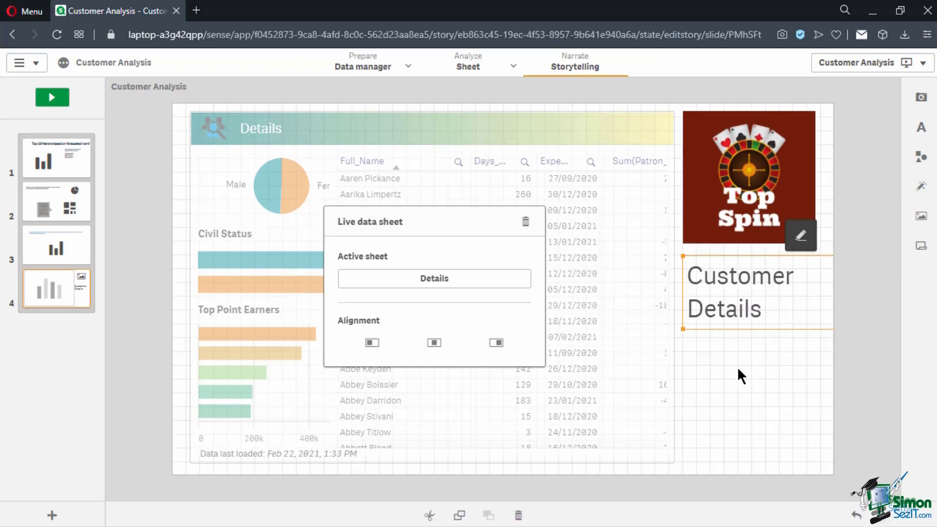
{"action": "left_click", "coordinate": [737, 367]}
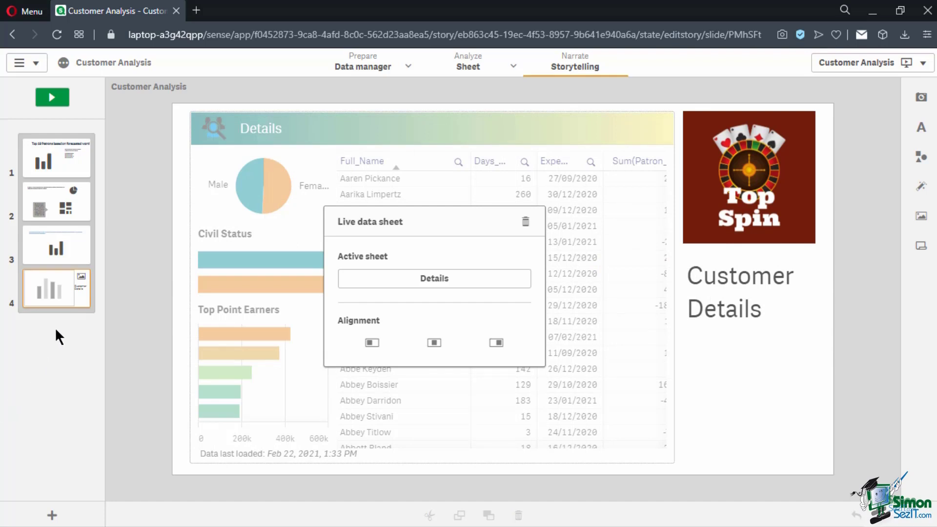
Play the story from the first slide and inspect the values of the two longest patron bars
{"action": "left_click", "coordinate": [68, 155]}
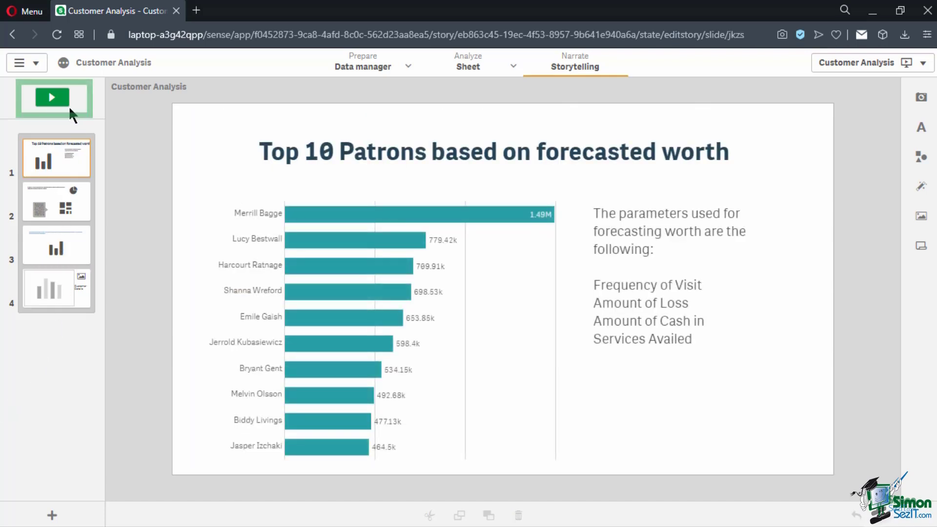
{"action": "left_click", "coordinate": [56, 102]}
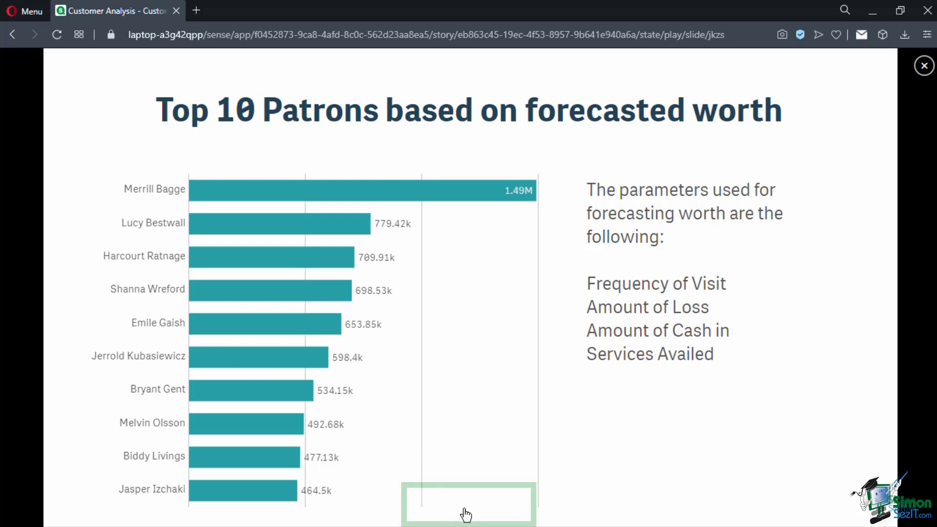
{"action": "mouse_move", "coordinate": [465, 514]}
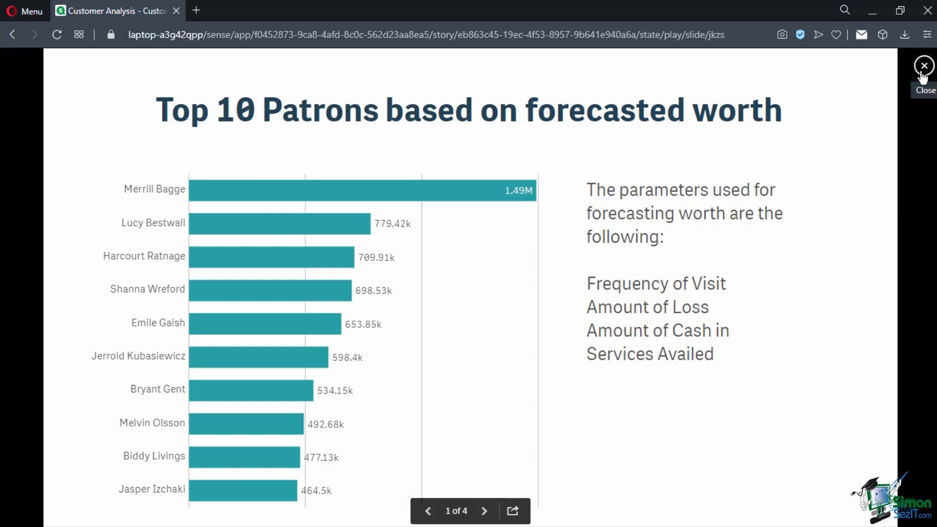
{"action": "mouse_move", "coordinate": [463, 189]}
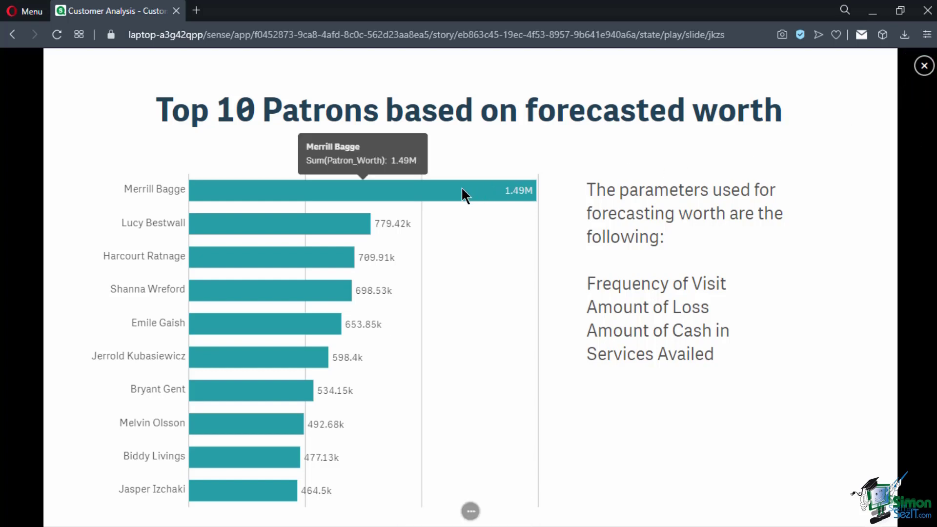
{"action": "mouse_move", "coordinate": [326, 226]}
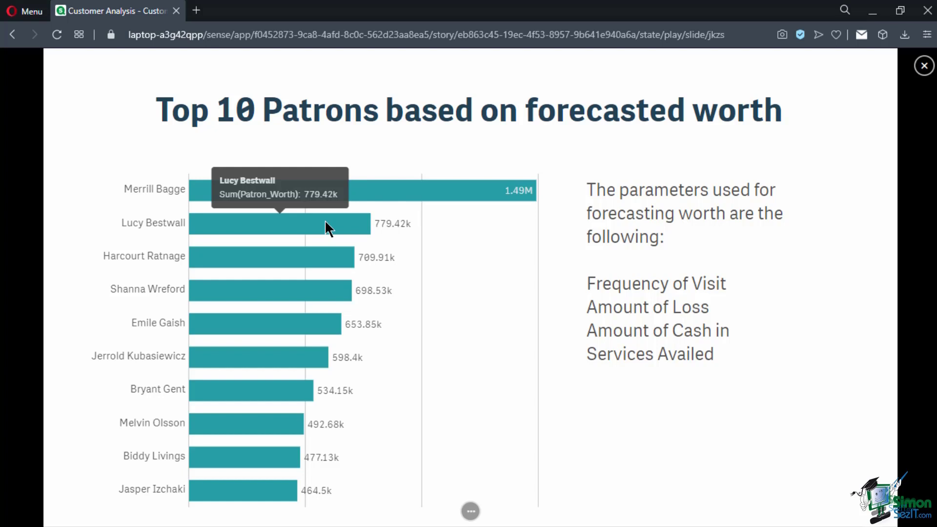
Go to the source sheet of the top patrons chart and return to the playing story
{"action": "right_click", "coordinate": [451, 288]}
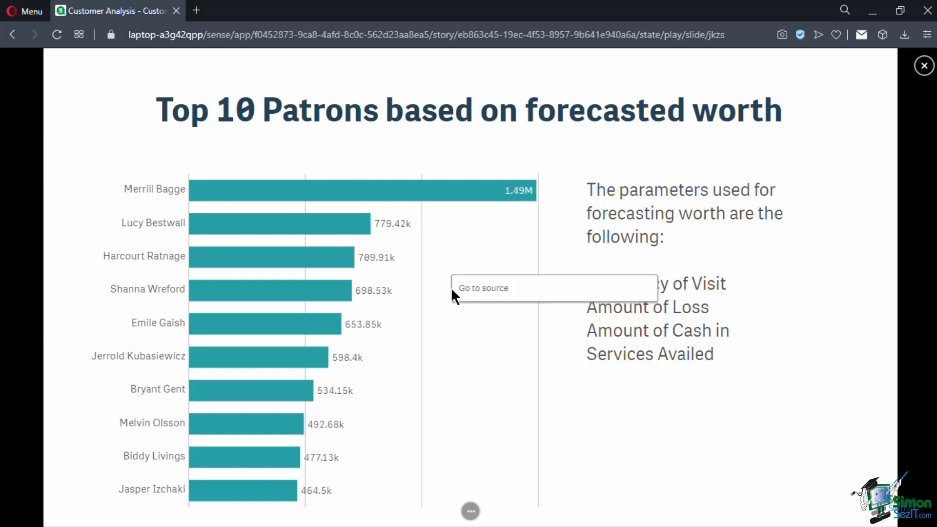
{"action": "left_click", "coordinate": [481, 292]}
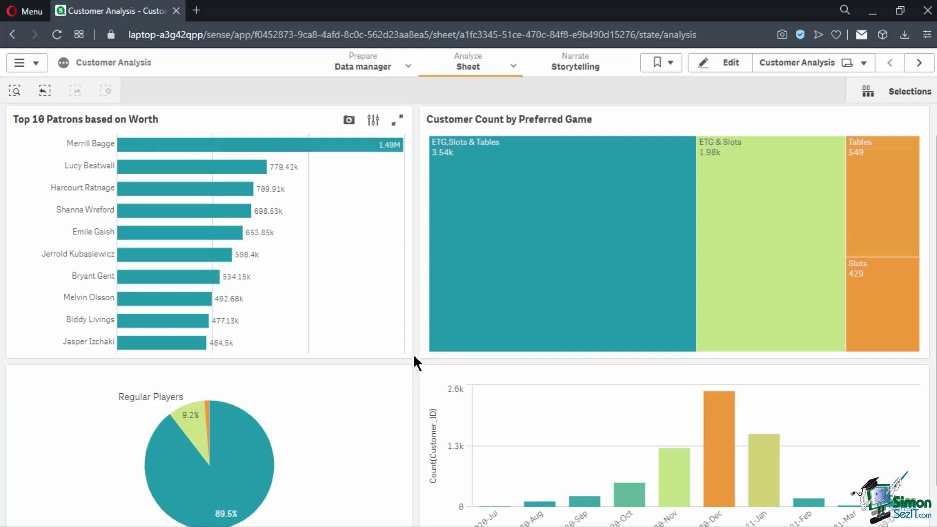
{"action": "left_click", "coordinate": [585, 67]}
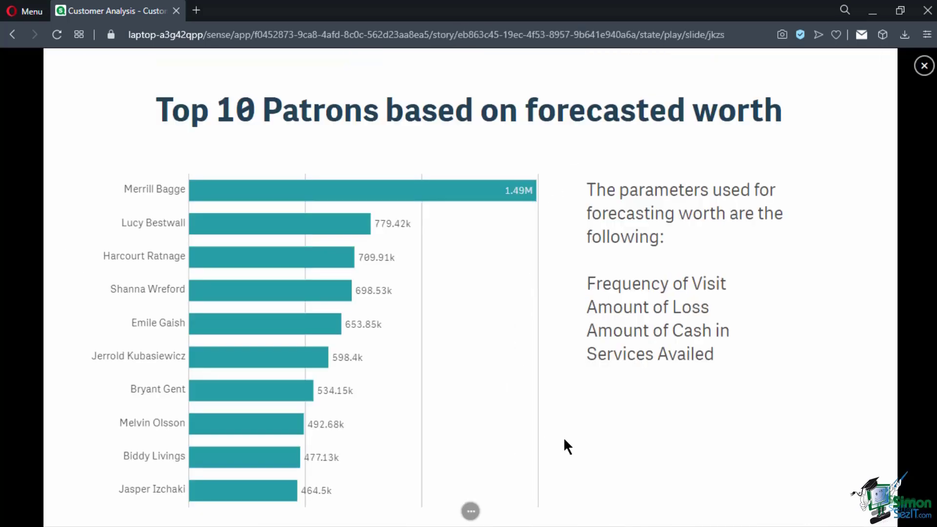
Advance the story to the October campaign slide, follow the paragraph's bookmark link and return to the story
{"action": "key", "text": "Right"}
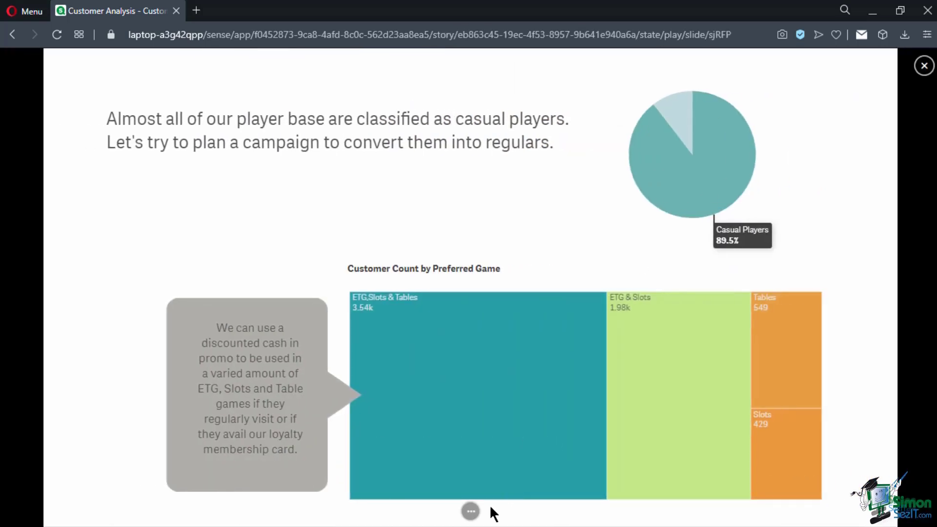
{"action": "left_click", "coordinate": [471, 510]}
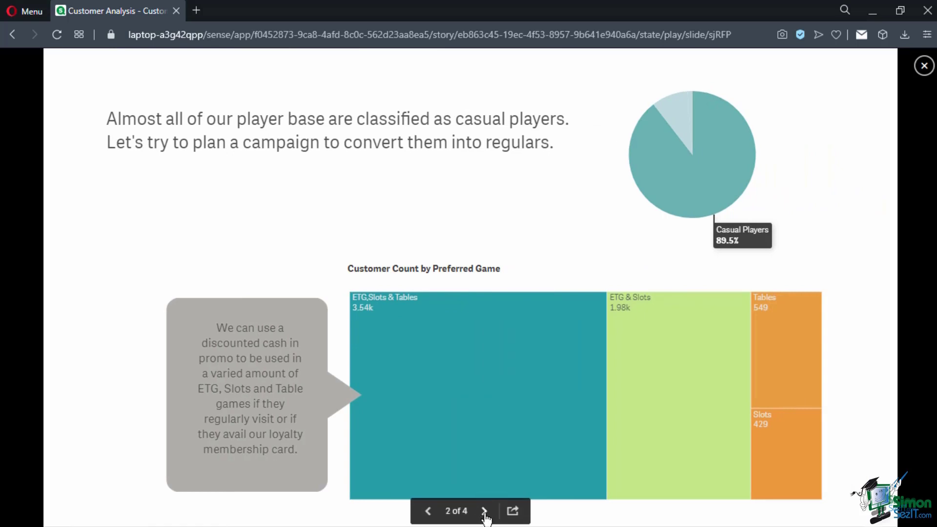
{"action": "left_click", "coordinate": [486, 513]}
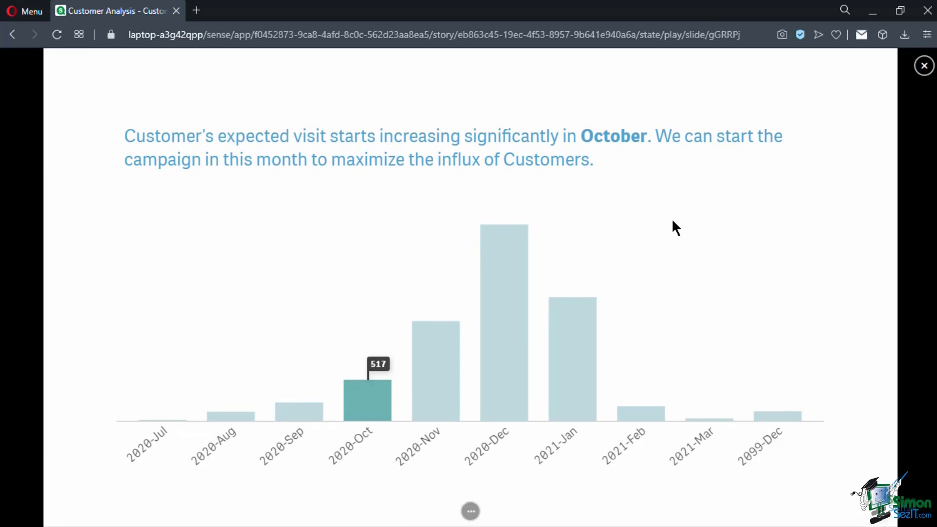
{"action": "left_click", "coordinate": [557, 157]}
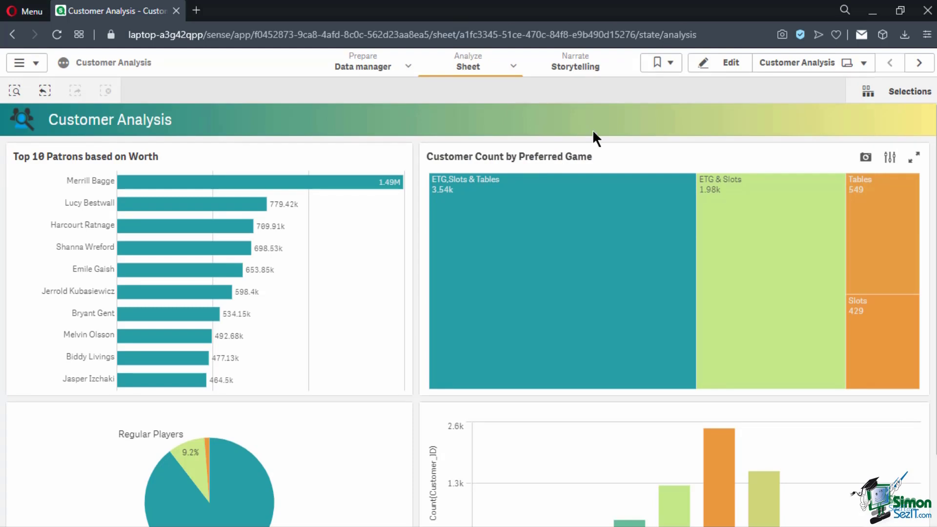
{"action": "left_click", "coordinate": [595, 68]}
Advance to the live Details slide, filter it by Male, reset the selections and filter it by Female
{"action": "key", "text": "Right"}
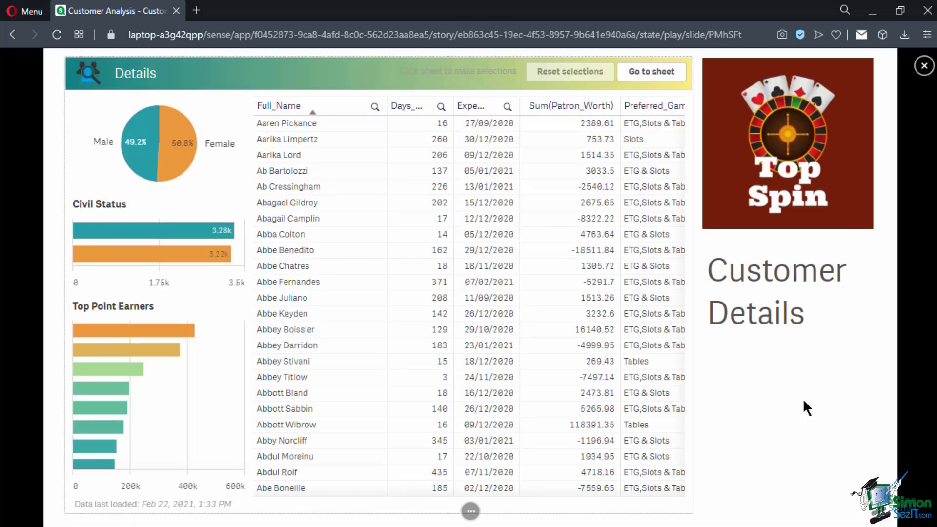
{"action": "left_click", "coordinate": [142, 151]}
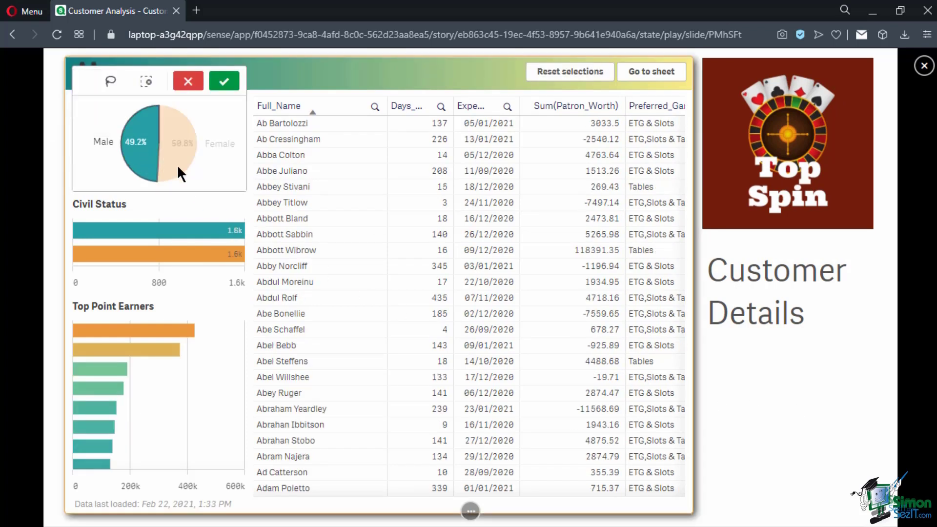
{"action": "left_click", "coordinate": [568, 75]}
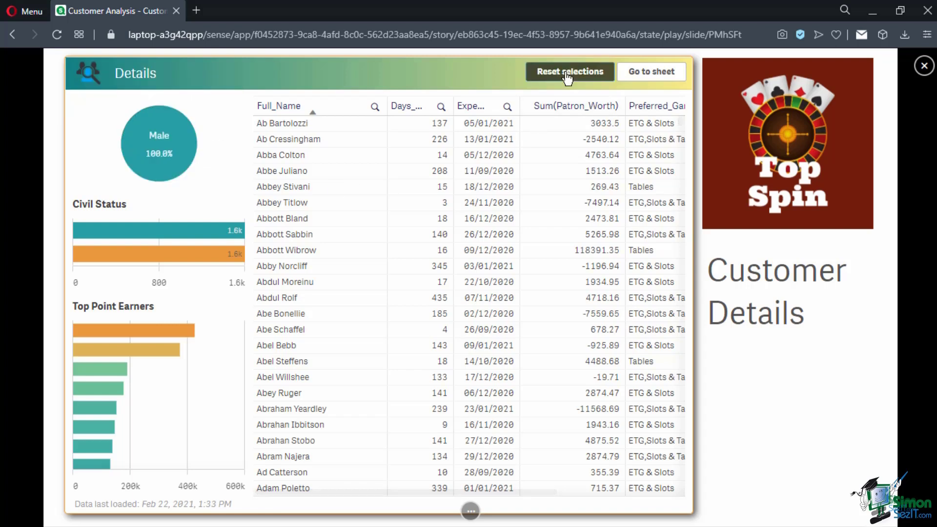
{"action": "left_click", "coordinate": [176, 142]}
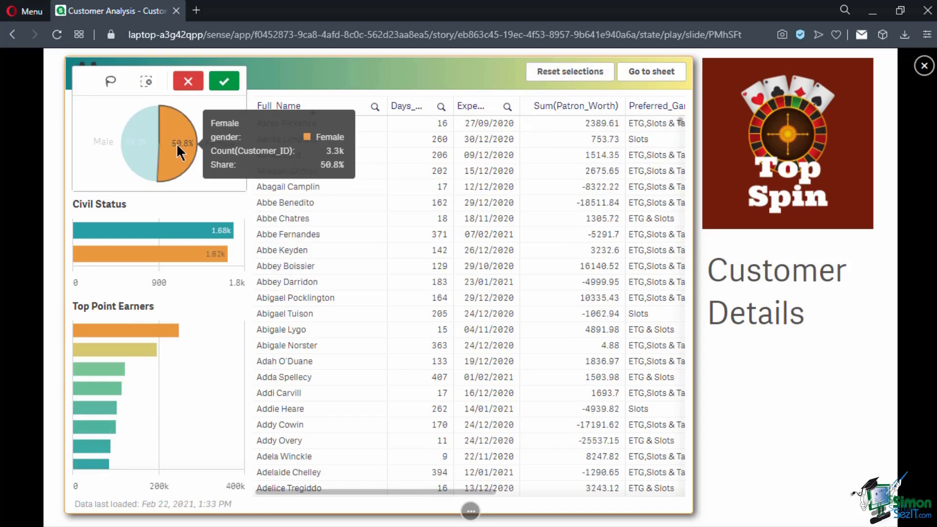
Open the full Details sheet from the live slide, then return to the playing story and open its export options
{"action": "left_click", "coordinate": [667, 74]}
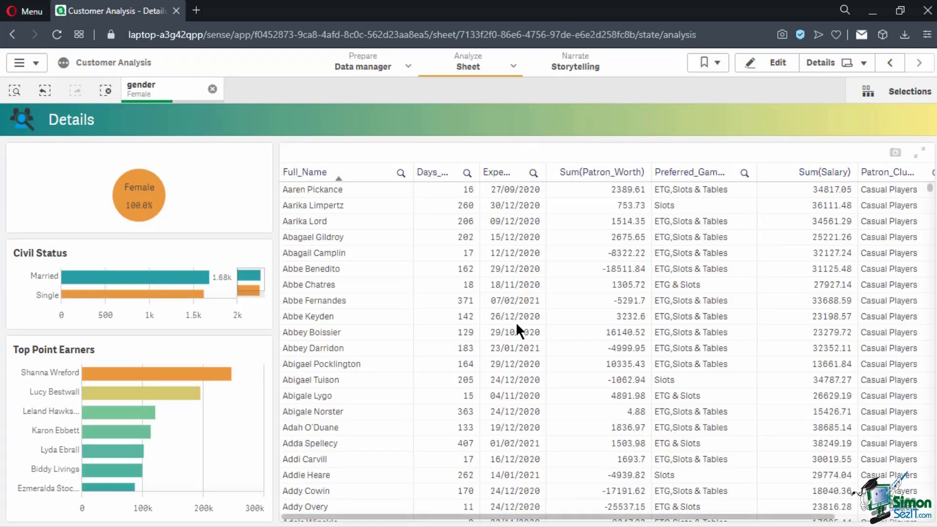
{"action": "left_click", "coordinate": [584, 73]}
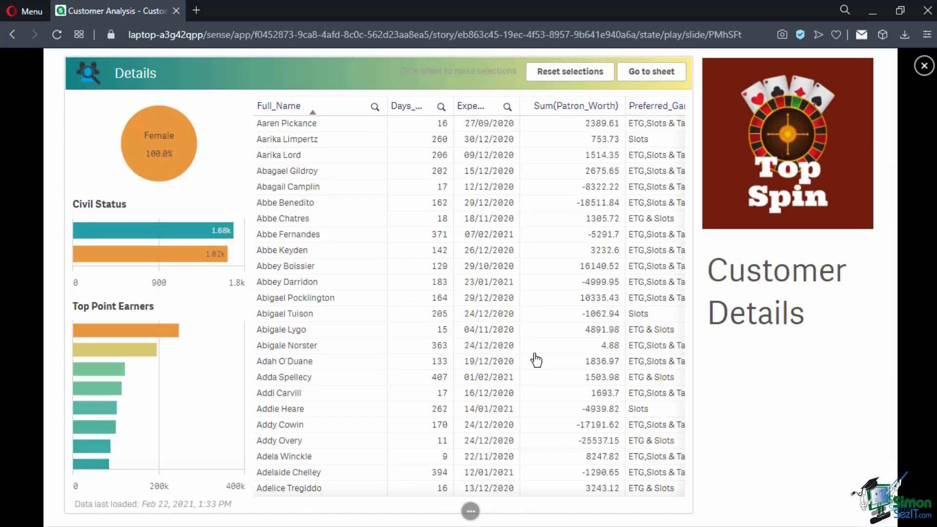
{"action": "mouse_move", "coordinate": [472, 512]}
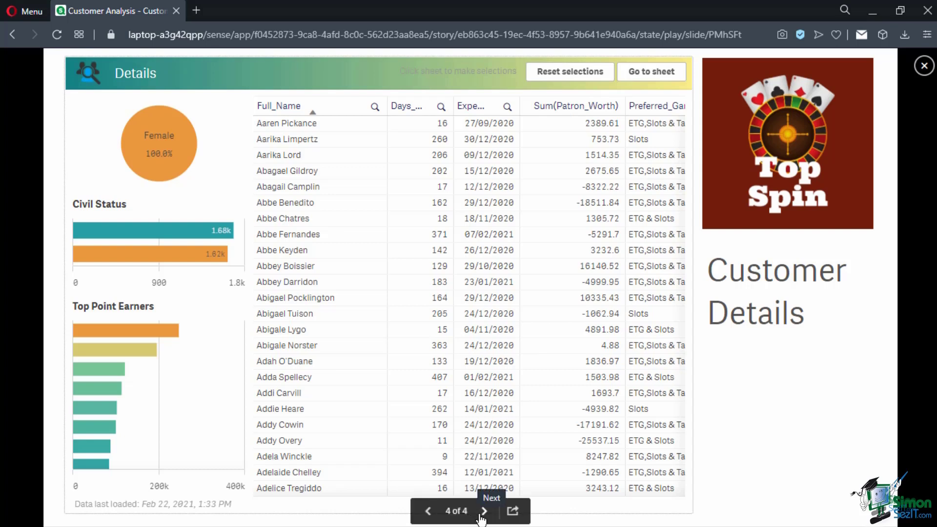
{"action": "left_click", "coordinate": [512, 511]}
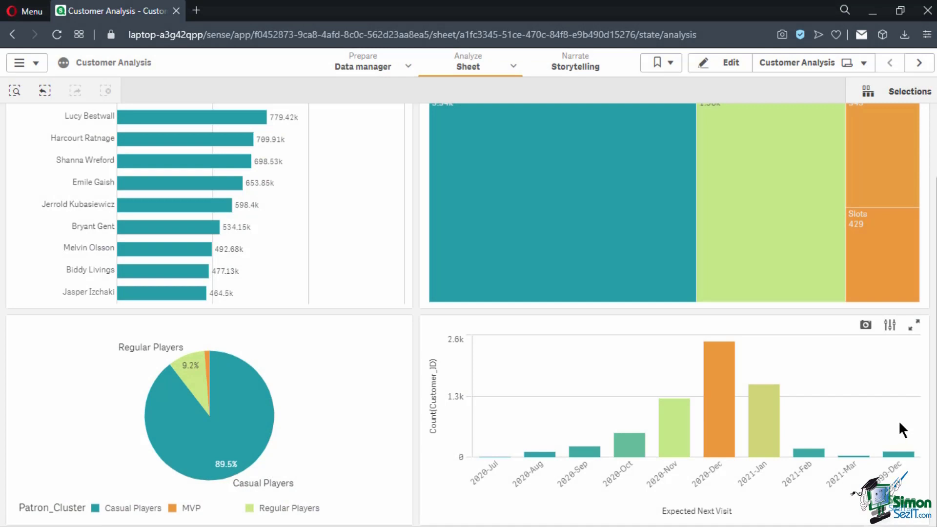
Take a snapshot of the Top 10 Patrons based on Worth chart with the annotation "Top 10 Customers 2020"
{"action": "left_click", "coordinate": [576, 72]}
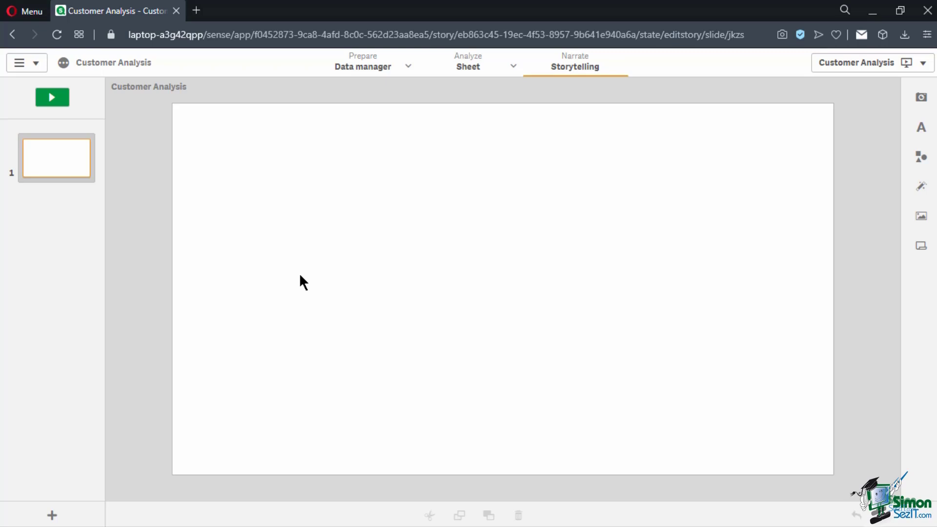
{"action": "left_click", "coordinate": [452, 72]}
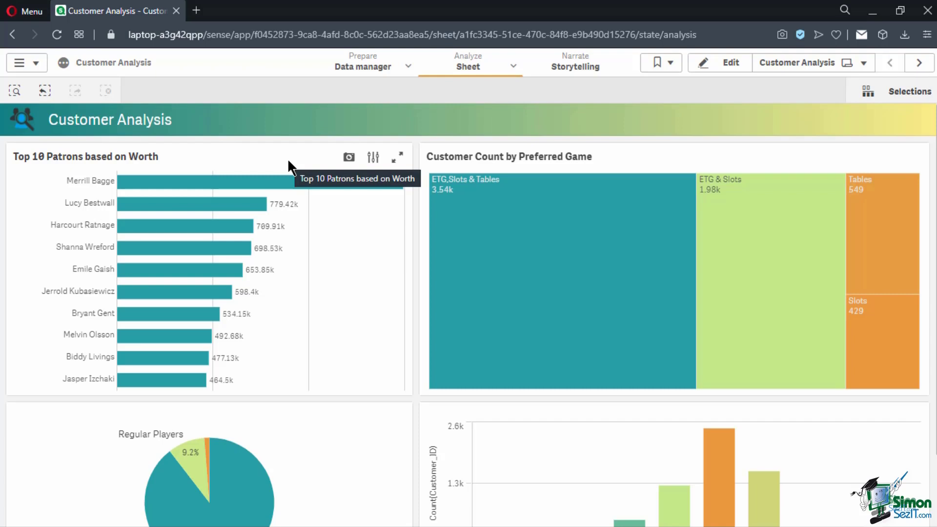
{"action": "left_click", "coordinate": [350, 164]}
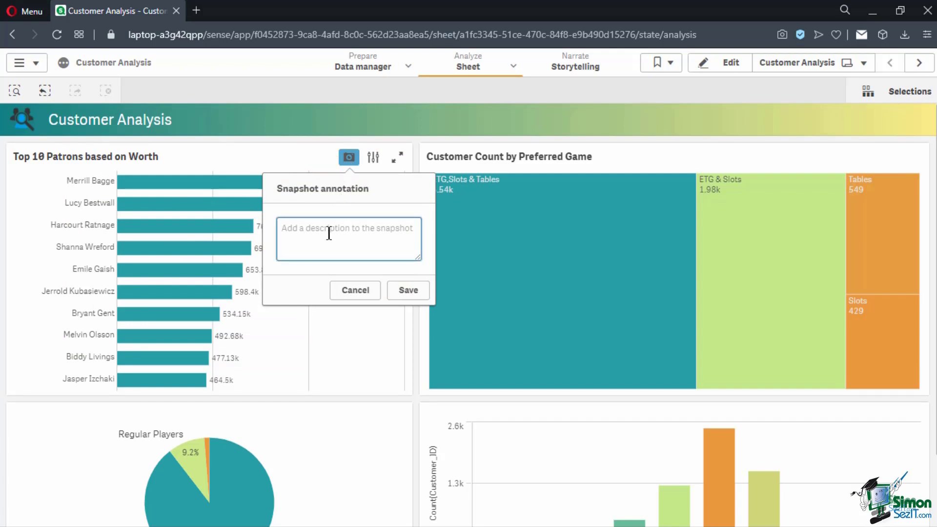
{"action": "type", "text": "Top 10 Customers 2020"}
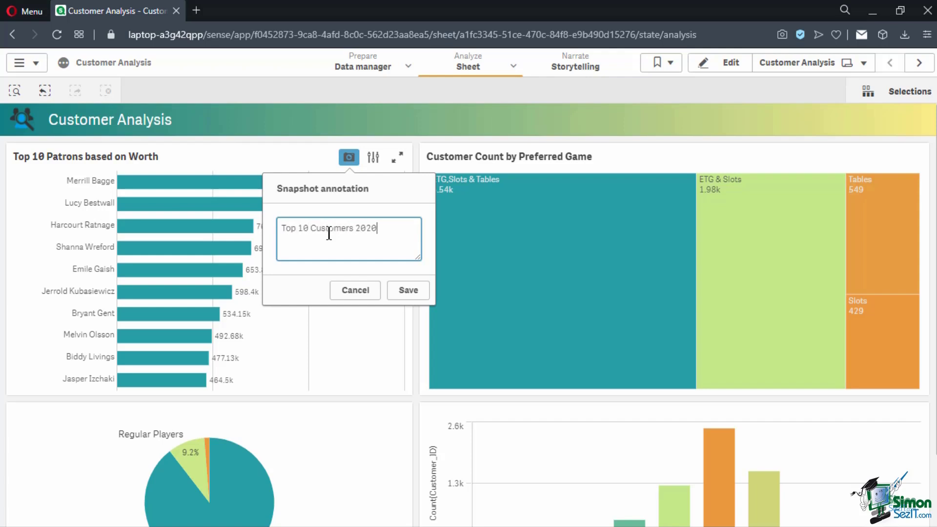
{"action": "left_click", "coordinate": [409, 291]}
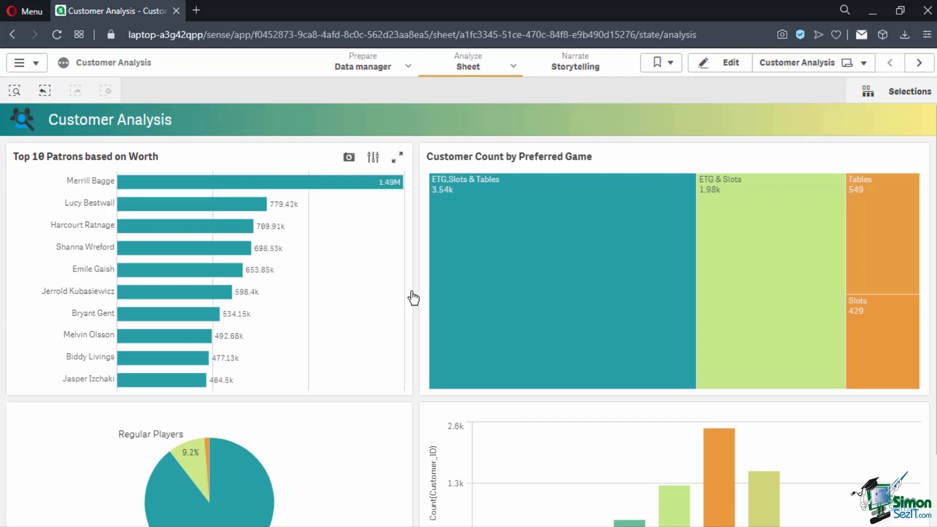
Open the annotation of the "Top 10 Customers 2020" snapshot for editing and place the snapshot on the story's first slide
{"action": "left_click", "coordinate": [579, 72]}
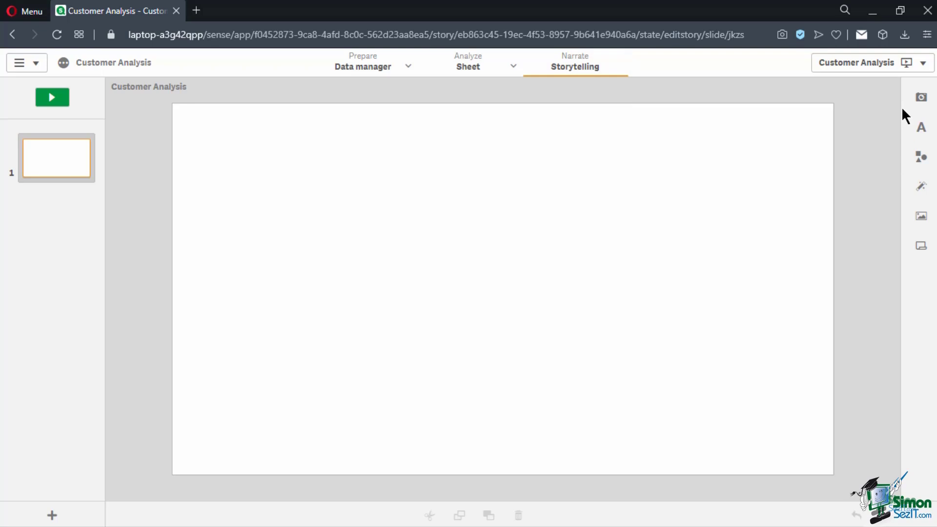
{"action": "left_click", "coordinate": [920, 101]}
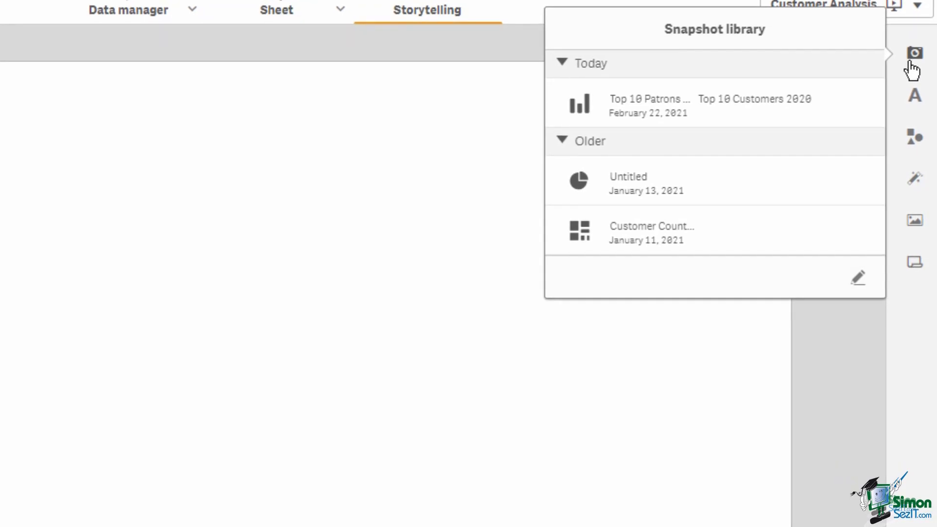
{"action": "left_click", "coordinate": [830, 115]}
{"action": "left_click_drag", "start_coordinate": [849, 99], "coordinate": [688, 129]}
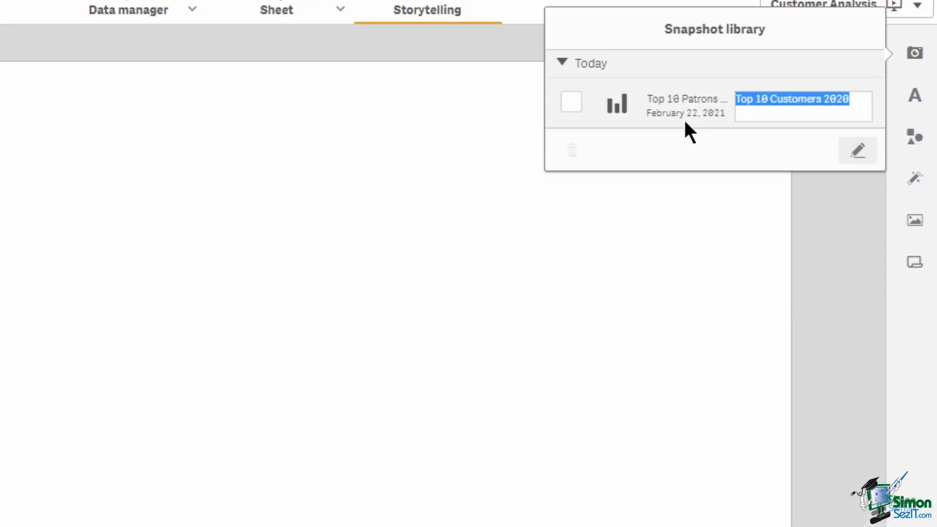
{"action": "left_click", "coordinate": [679, 141]}
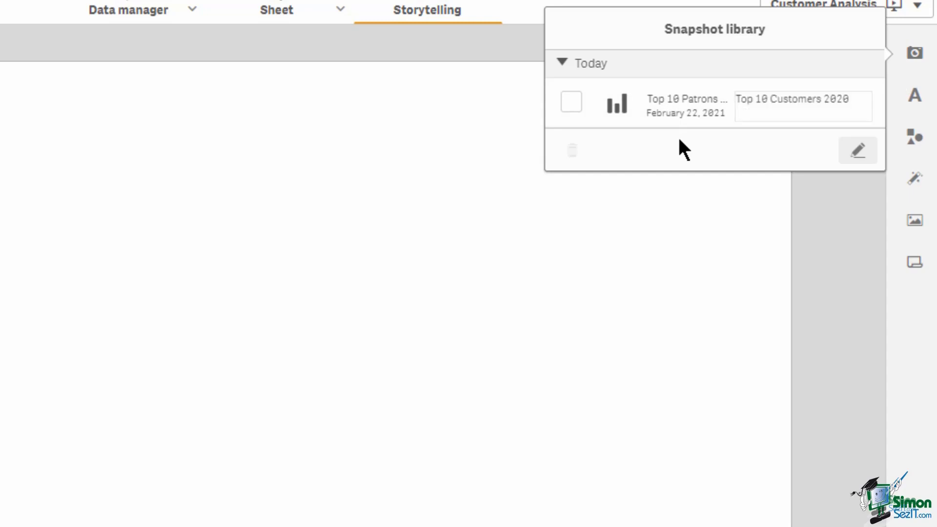
{"action": "left_click", "coordinate": [852, 164]}
{"action": "left_click_drag", "start_coordinate": [609, 132], "coordinate": [153, 293]}
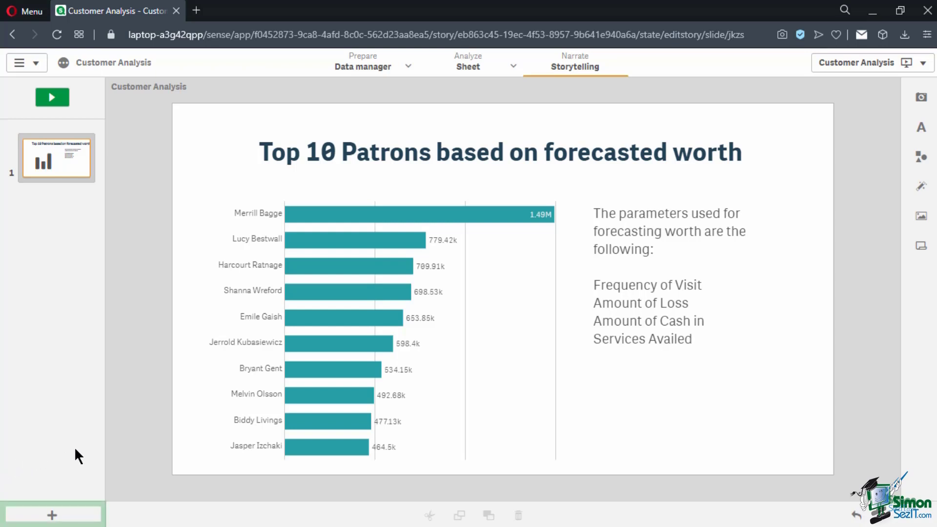
Add a second story slide and take a snapshot of the Customer Count by Preferred Game chart annotated "treemap of preferred game"
{"action": "left_click", "coordinate": [80, 521]}
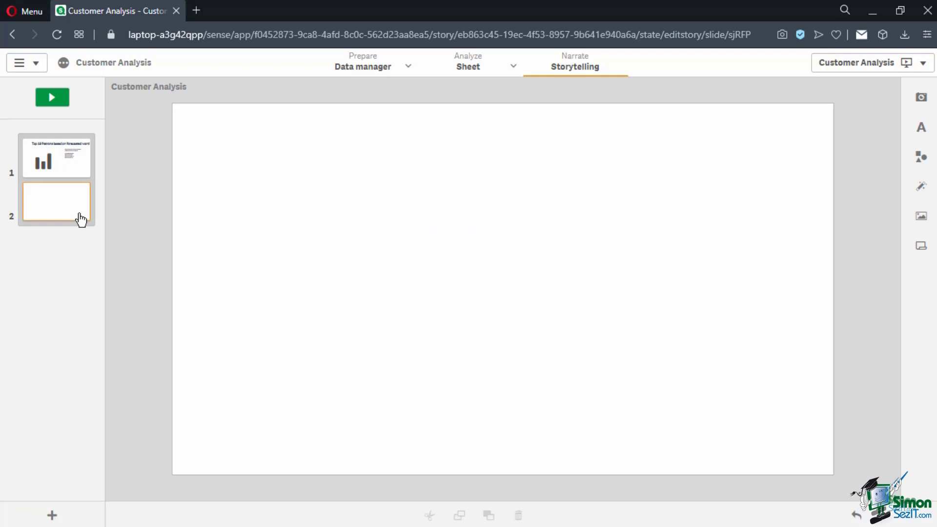
{"action": "left_click", "coordinate": [458, 73]}
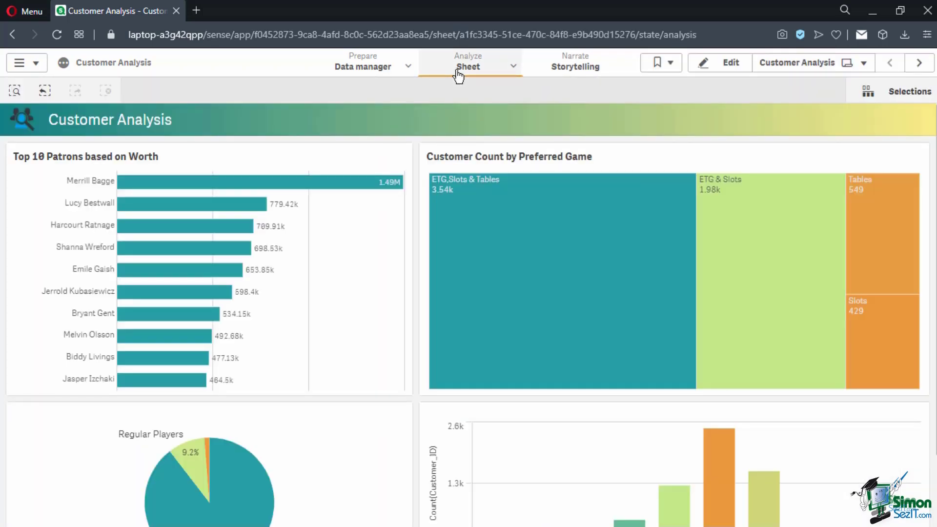
{"action": "mouse_move", "coordinate": [841, 204]}
{"action": "left_click", "coordinate": [868, 161]}
{"action": "type", "text": "treemap of preferred game"}
{"action": "left_click", "coordinate": [905, 292]}
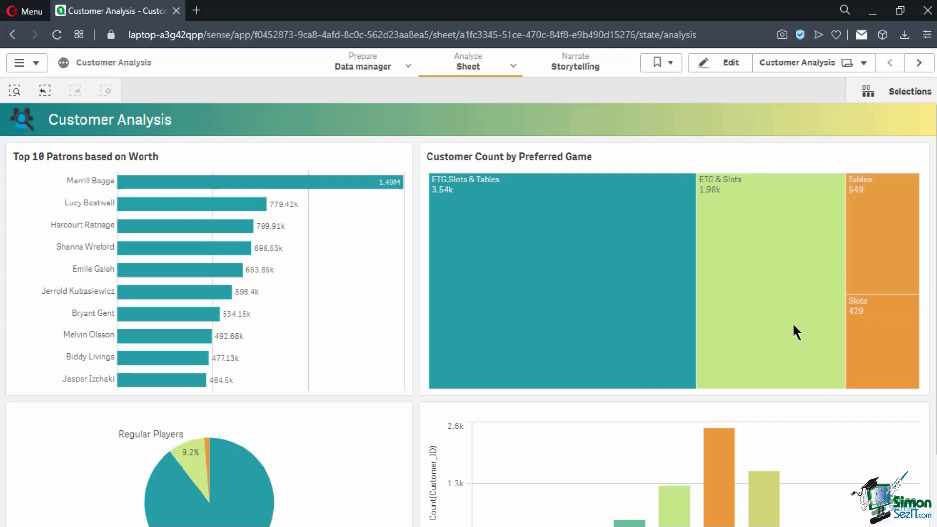
Take a snapshot of the patron cluster pie chart with the annotation "Player type percentage"
{"action": "left_click", "coordinate": [349, 412]}
{"action": "type", "text": "Player type percentage"}
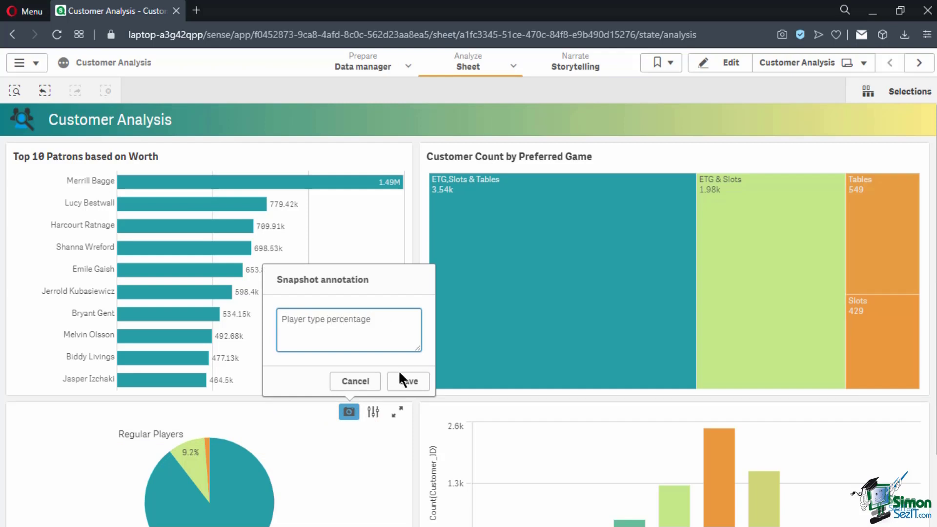
{"action": "left_click", "coordinate": [398, 372]}
Place the "Player type percentage" snapshot on the story's second slide
{"action": "left_click", "coordinate": [591, 66]}
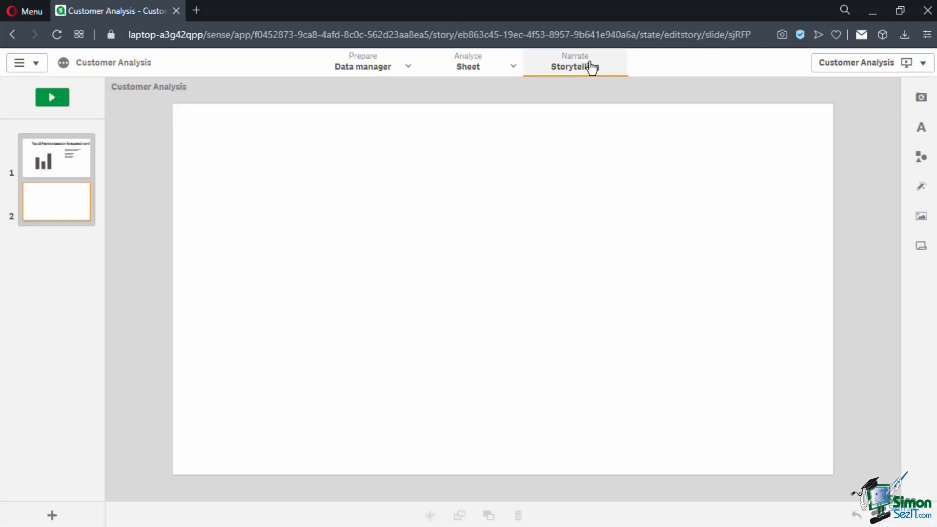
{"action": "left_click", "coordinate": [921, 97]}
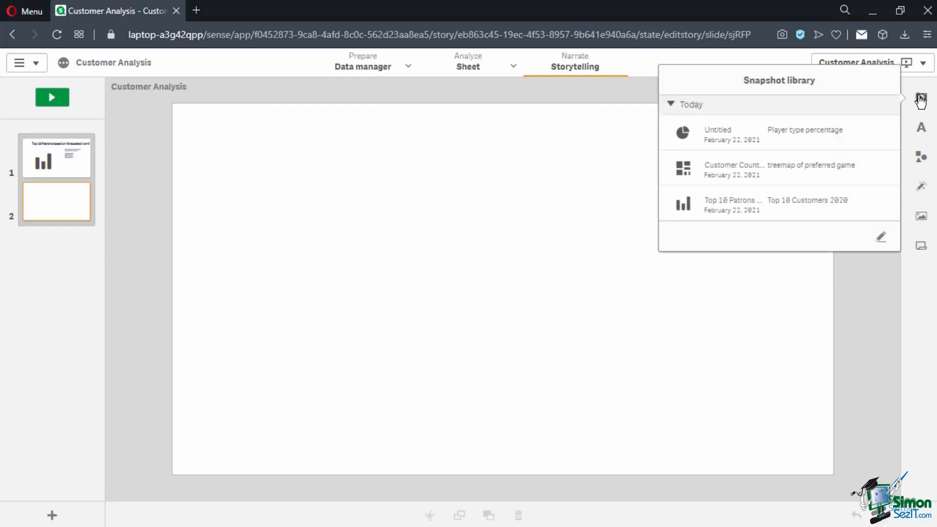
{"action": "left_click_drag", "start_coordinate": [852, 137], "coordinate": [632, 209]}
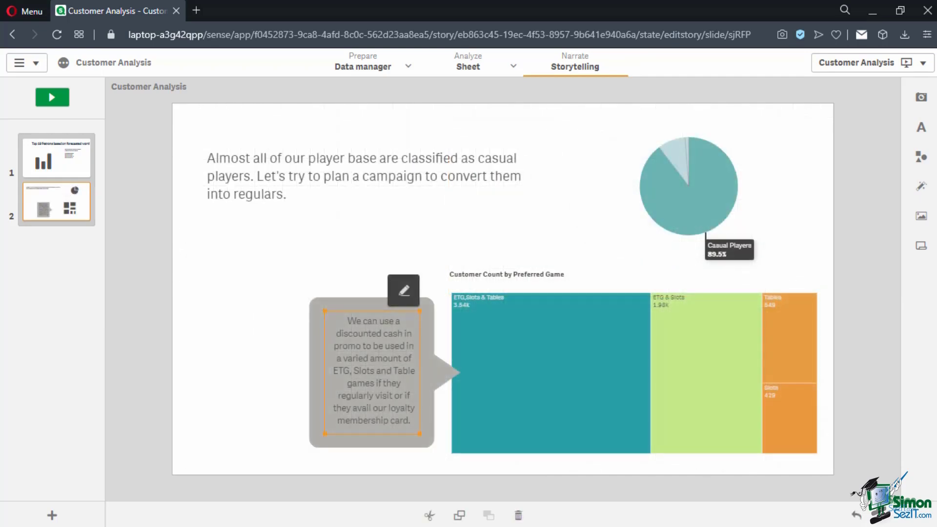
Add a third story slide and take a snapshot of the Expected Next Visit chart annotated "Expected month of next visit"
{"action": "left_click", "coordinate": [52, 516]}
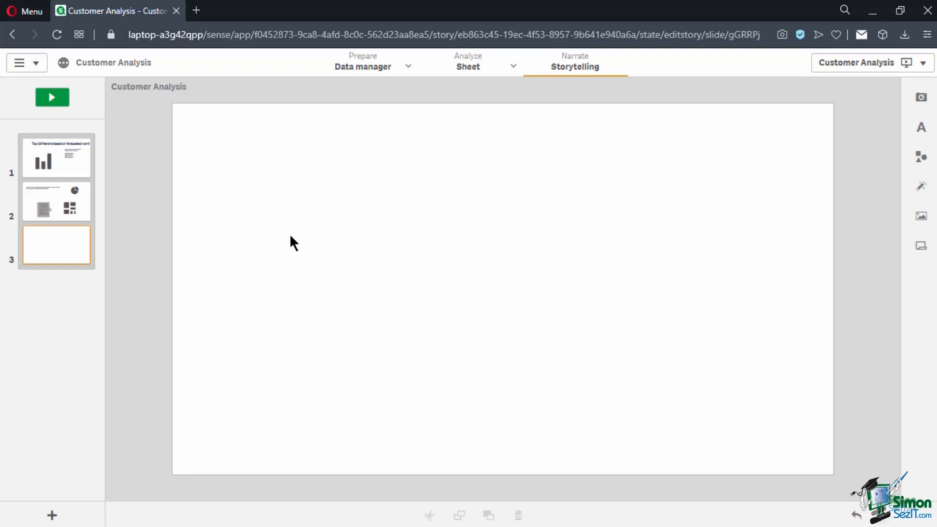
{"action": "left_click", "coordinate": [466, 67]}
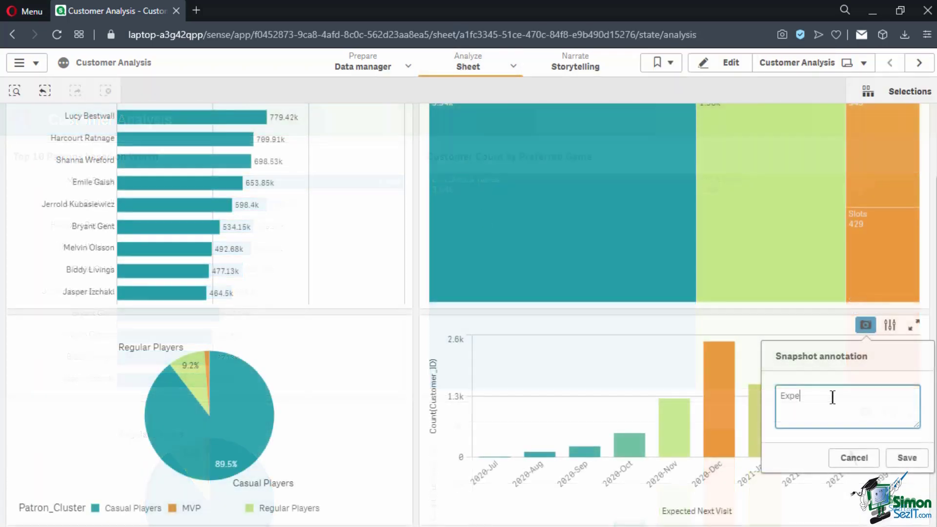
{"action": "type", "text": "cted mo"}
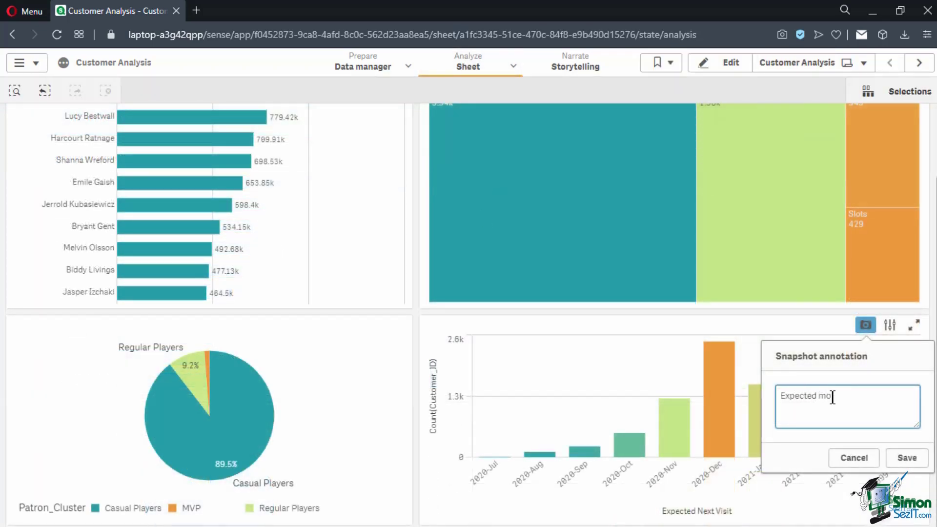
{"action": "type", "text": "nth of next visit"}
{"action": "left_click", "coordinate": [898, 457]}
Place the "Expected month of next visit" snapshot on the story's third slide
{"action": "left_click", "coordinate": [578, 67]}
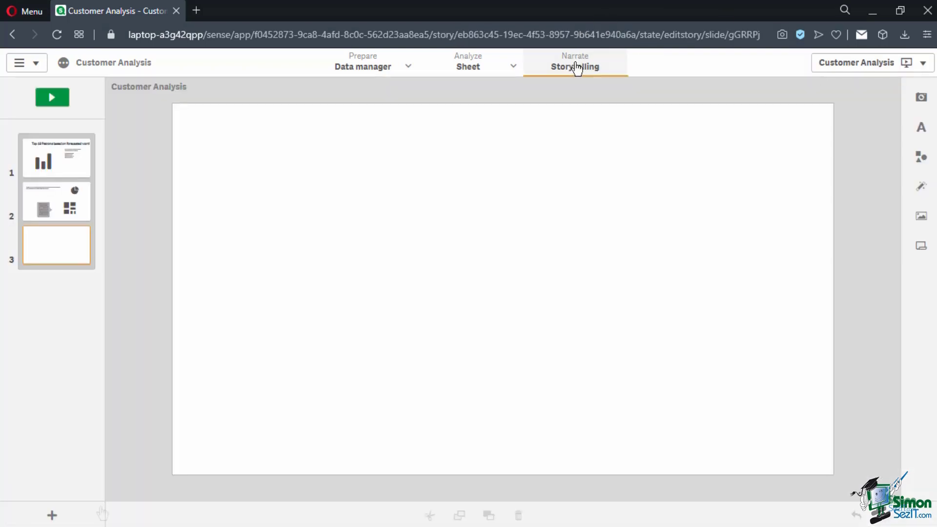
{"action": "left_click", "coordinate": [919, 98]}
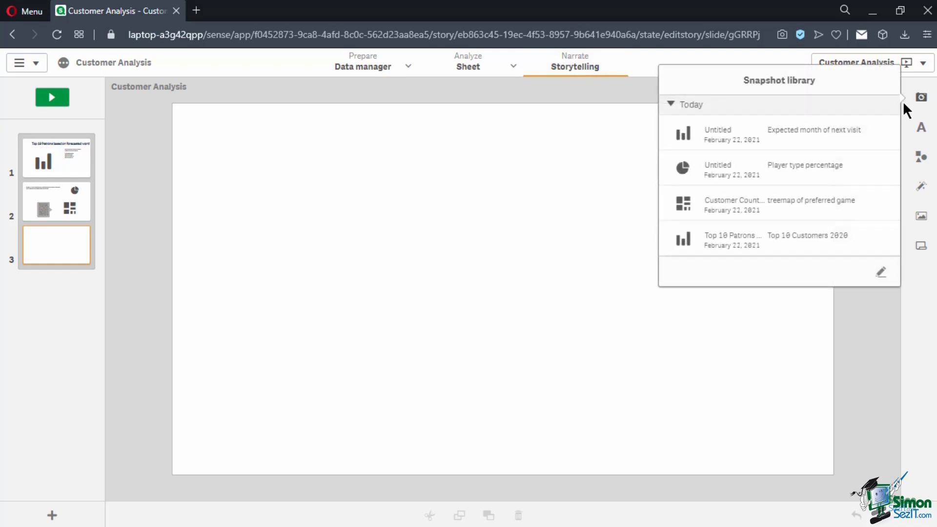
{"action": "left_click_drag", "start_coordinate": [576, 272], "coordinate": [500, 343]}
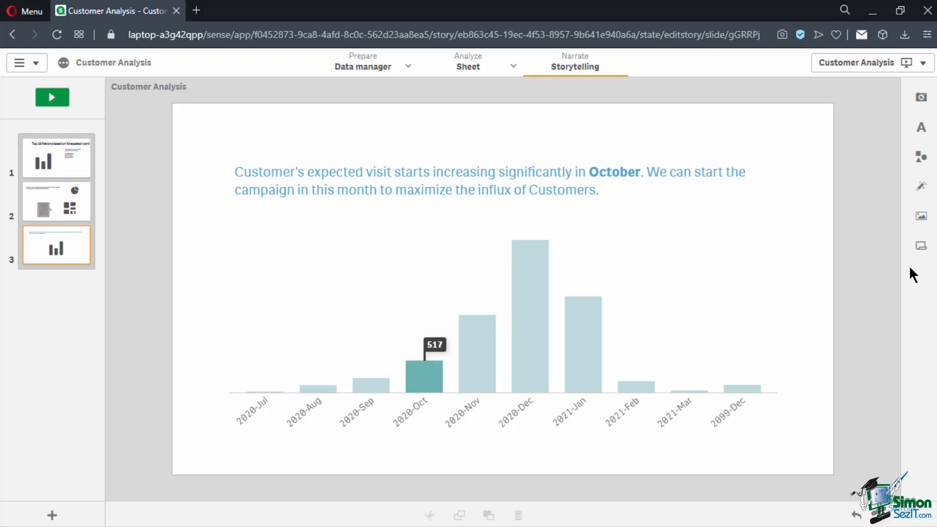
Insert the Details sheet into the story as a live data sheet
{"action": "left_click", "coordinate": [921, 248]}
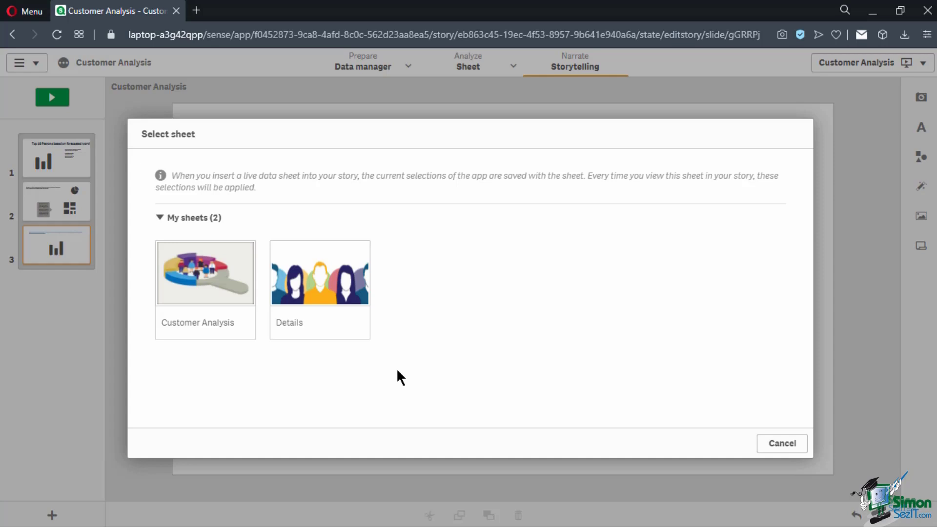
{"action": "left_click", "coordinate": [360, 333]}
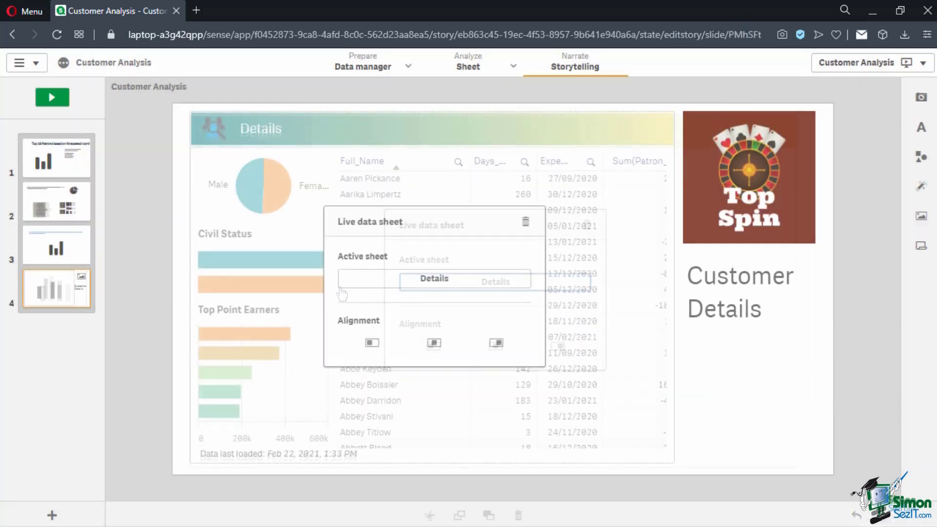
Play the story from its first slide and inspect the bar values of the top patrons chart
{"action": "left_click", "coordinate": [68, 156]}
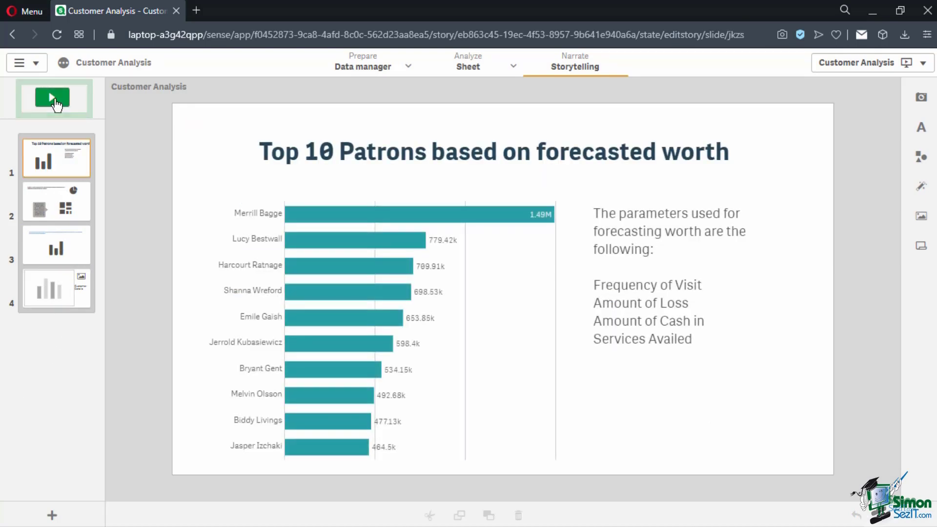
{"action": "left_click", "coordinate": [53, 100]}
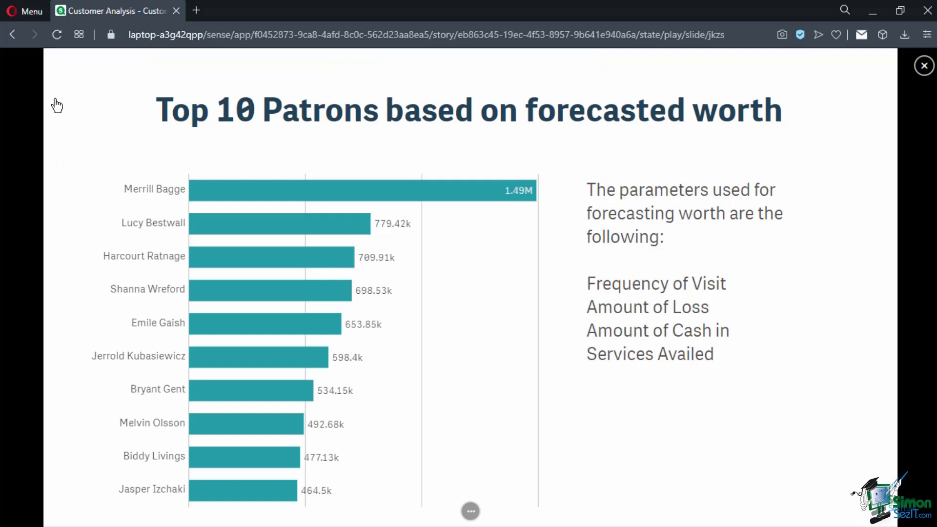
{"action": "mouse_move", "coordinate": [469, 512]}
{"action": "mouse_move", "coordinate": [463, 191]}
{"action": "mouse_move", "coordinate": [326, 227]}
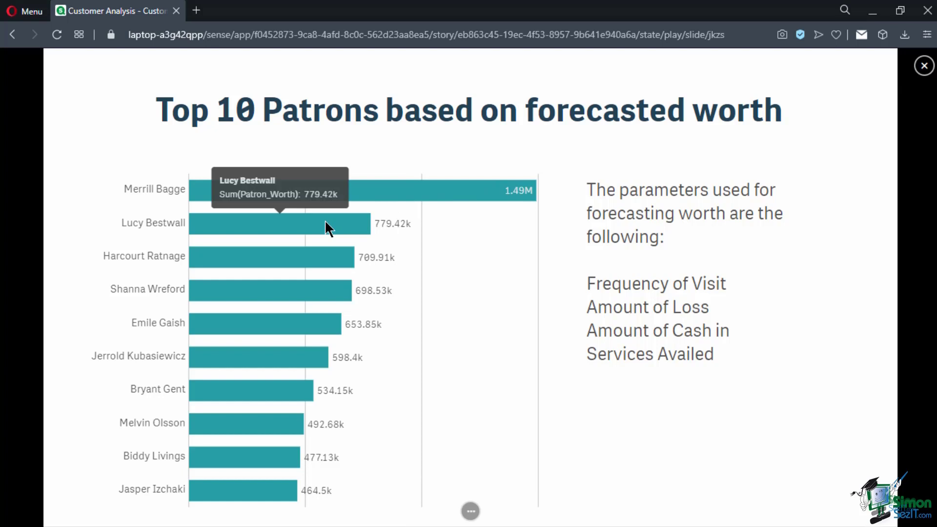
Go to the source of the top patrons chart and follow the bookmark link in the October campaign paragraph
{"action": "right_click", "coordinate": [451, 288]}
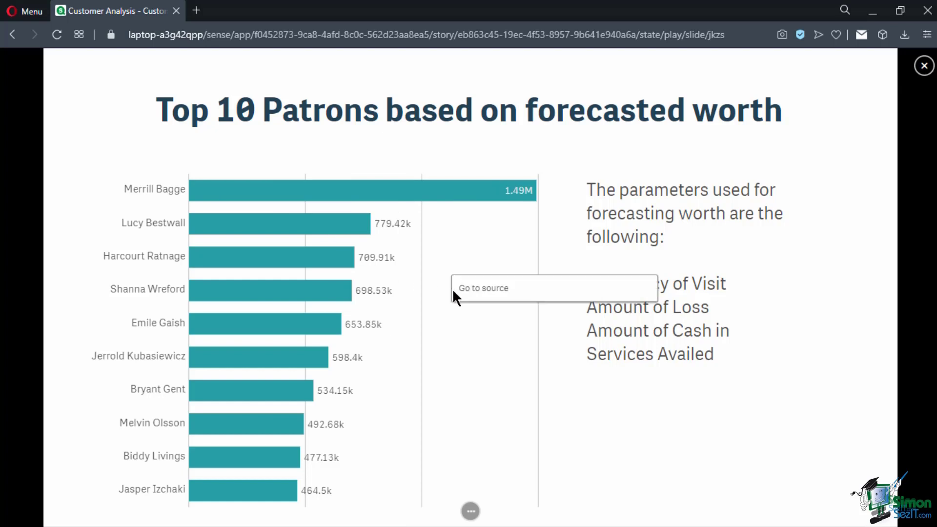
{"action": "left_click", "coordinate": [482, 291]}
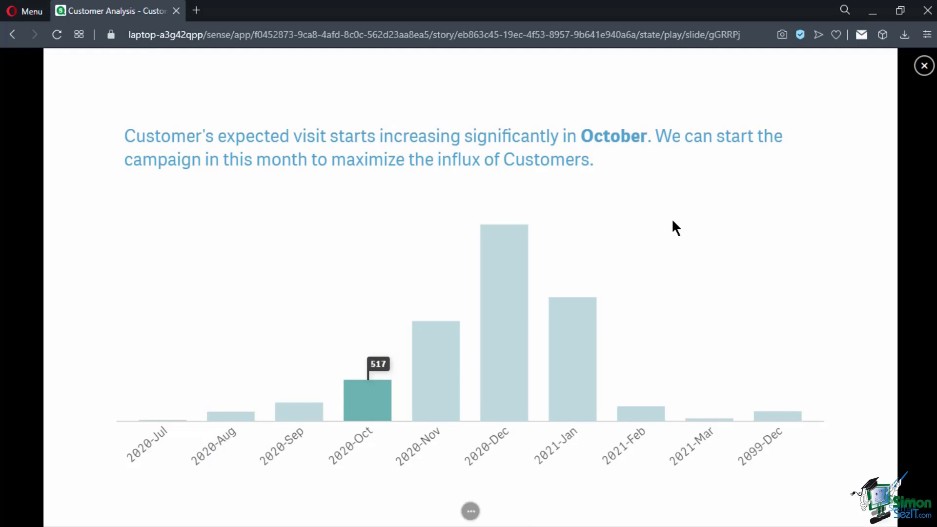
{"action": "left_click", "coordinate": [561, 159]}
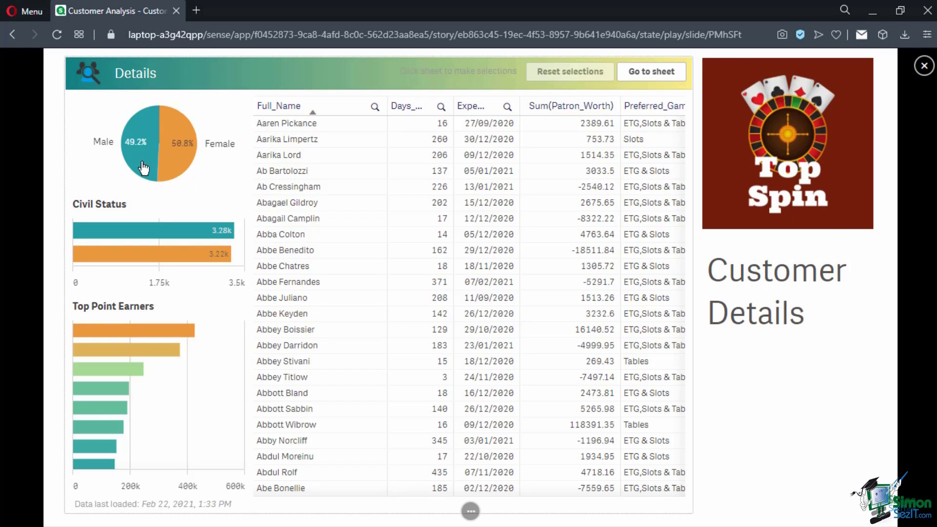
Filter the live Details sheet by Female and open the story's export options
{"action": "left_click", "coordinate": [177, 153]}
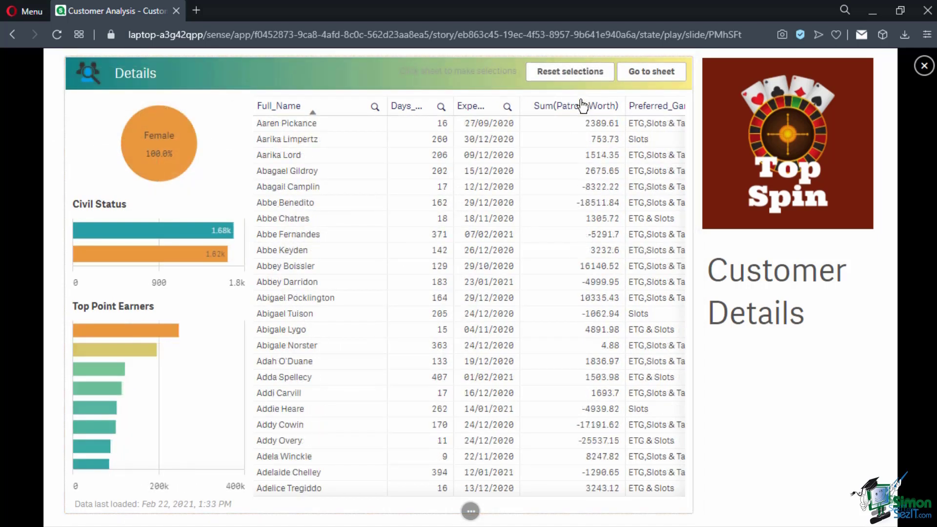
{"action": "mouse_move", "coordinate": [471, 511]}
{"action": "left_click", "coordinate": [513, 512]}
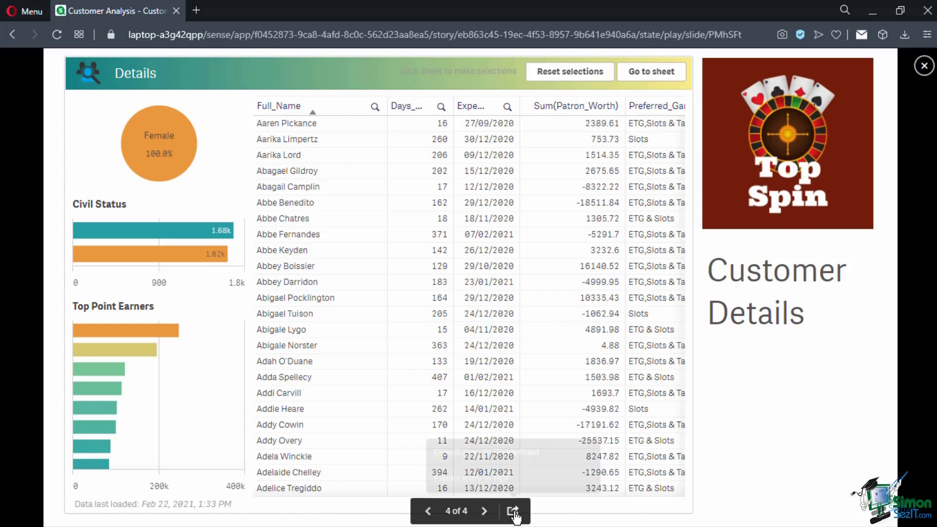